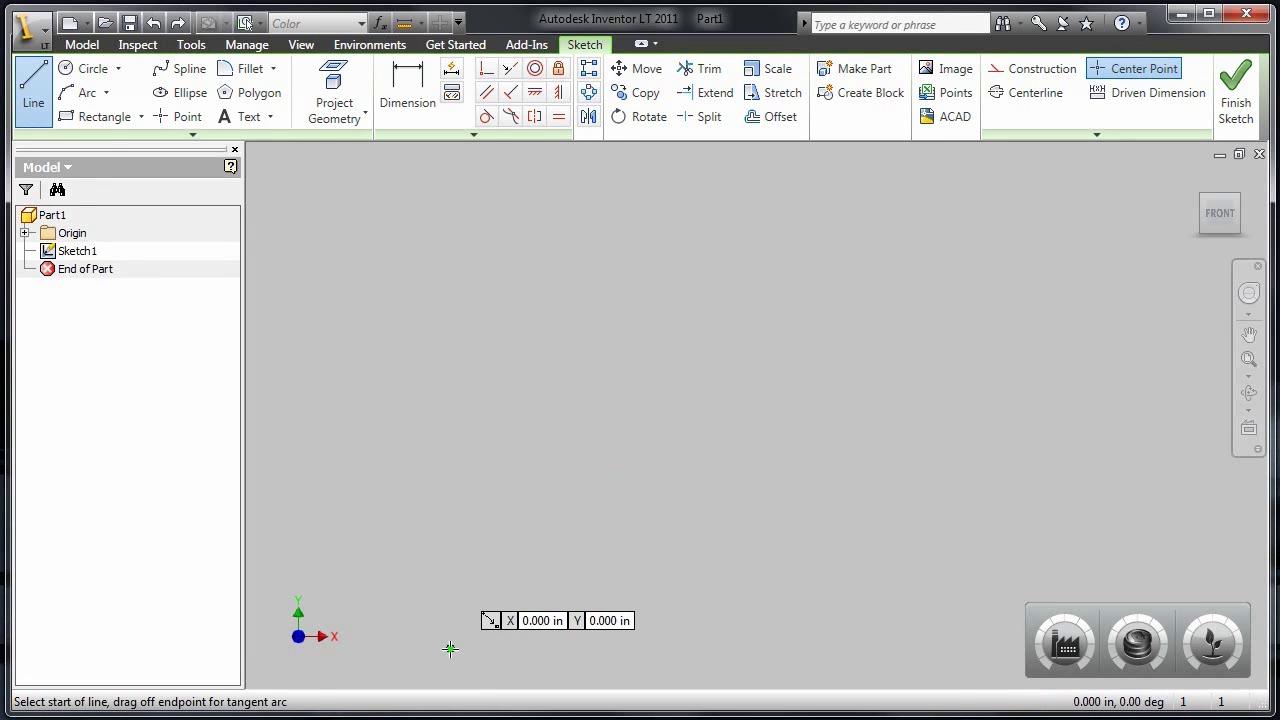
Draw a 0.75 in horizontal line from the sketch origin, followed by a 1 in vertical line upward from its outer end
left_click(450, 649)
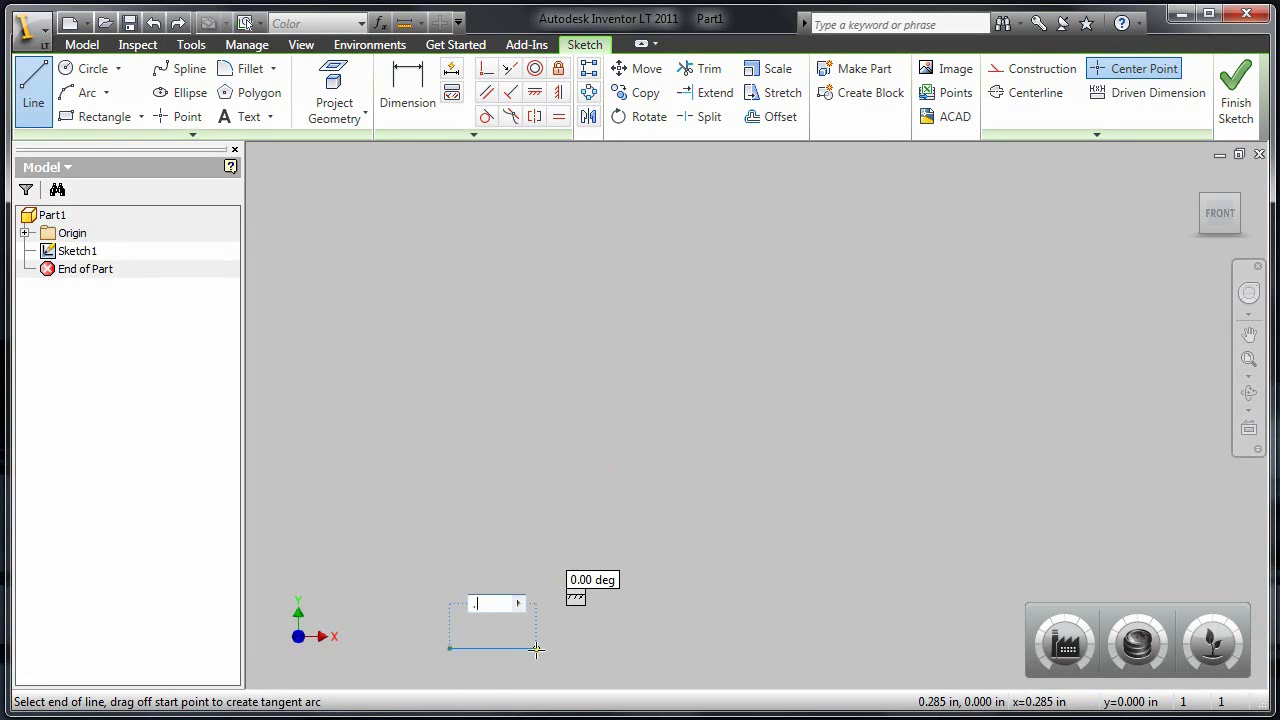
type(".75")
key("Return")
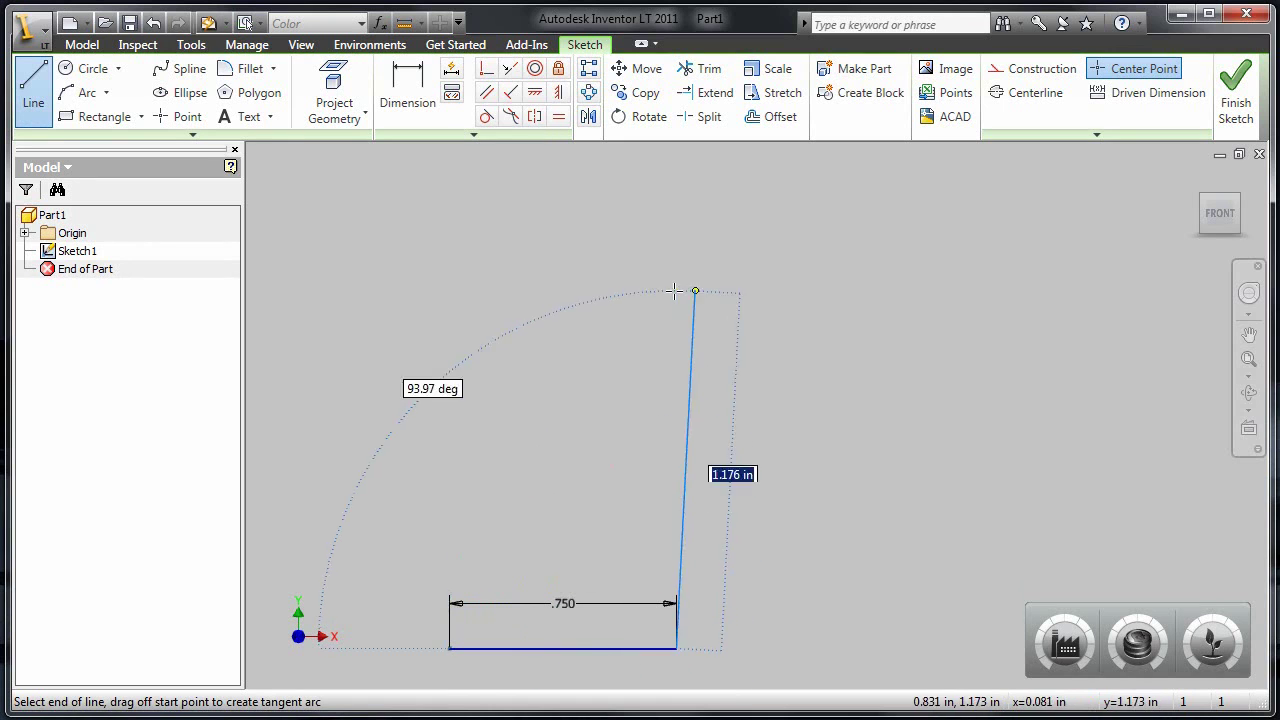
type("1")
key("Return")
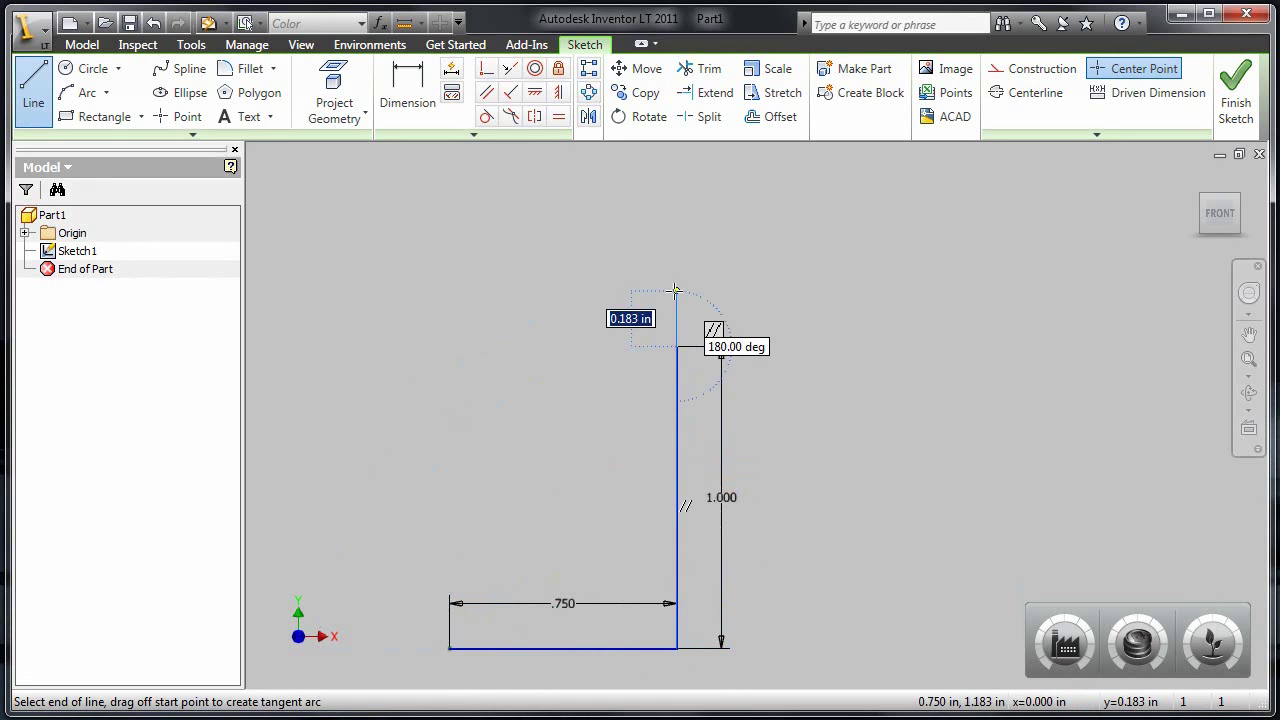
Continue the profile with a 0.125 in horizontal step outward and a 0.5 in vertical line upward
type(".1")
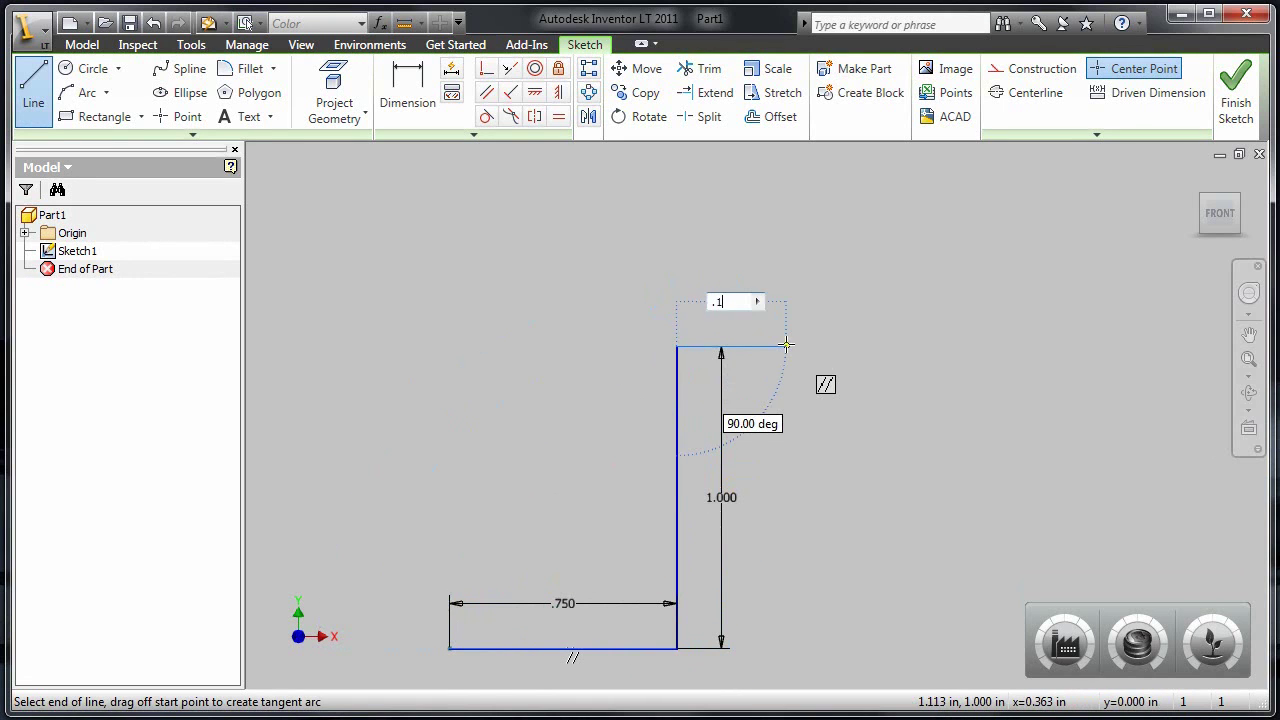
type("25")
key("Return")
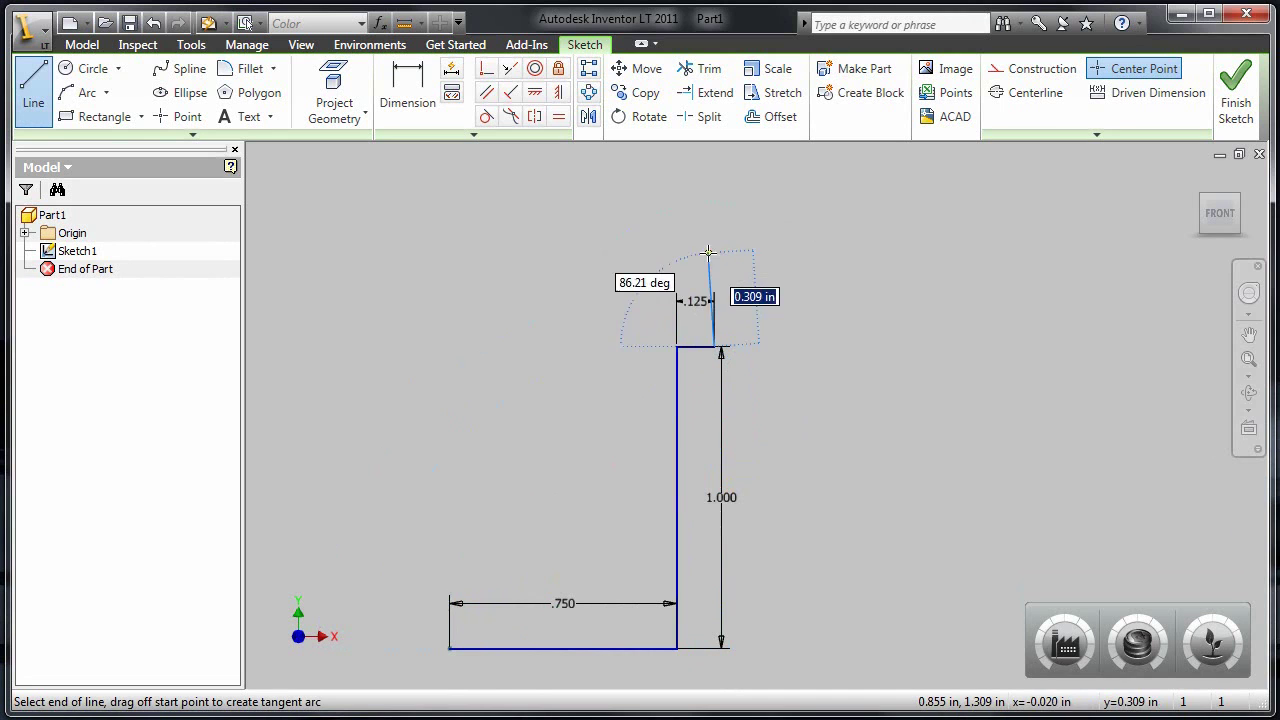
type(".5")
key("Return")
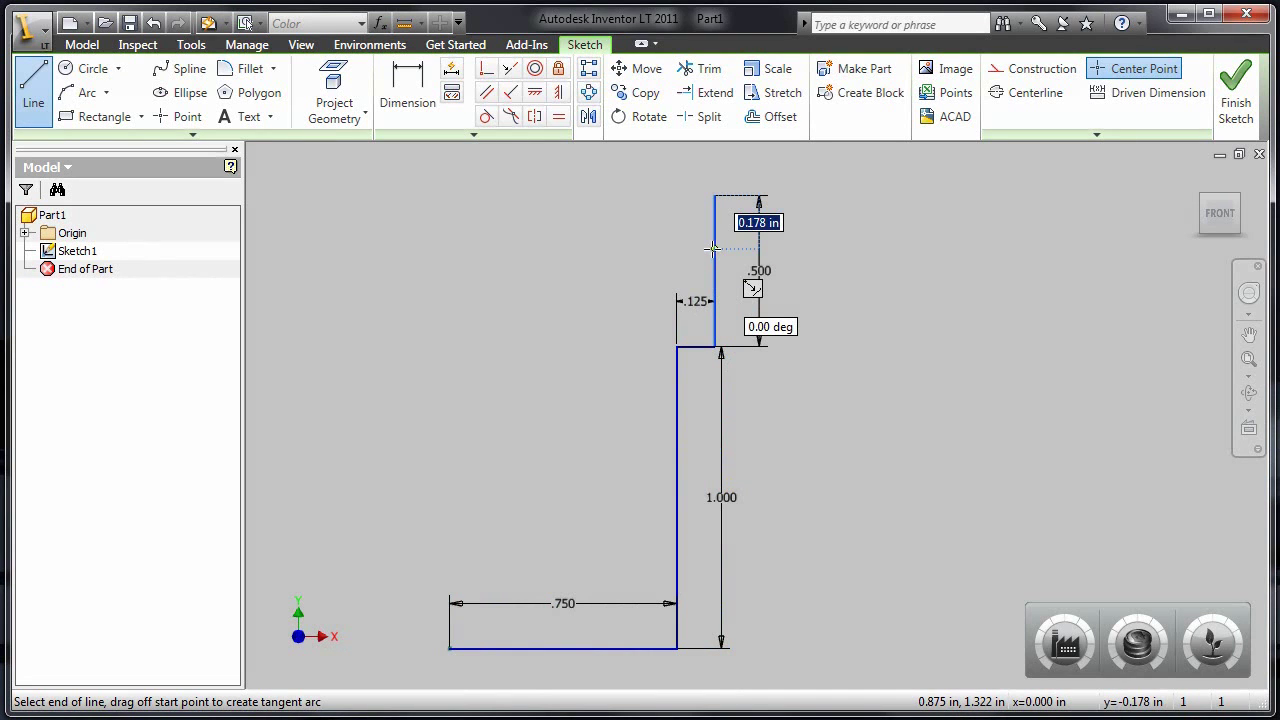
Add a line slanting up and inward by about 0.84 in of height, then a 0.5 in horizontal top line, and end the line chain
middle_click_drag(800, 346, 792, 516)
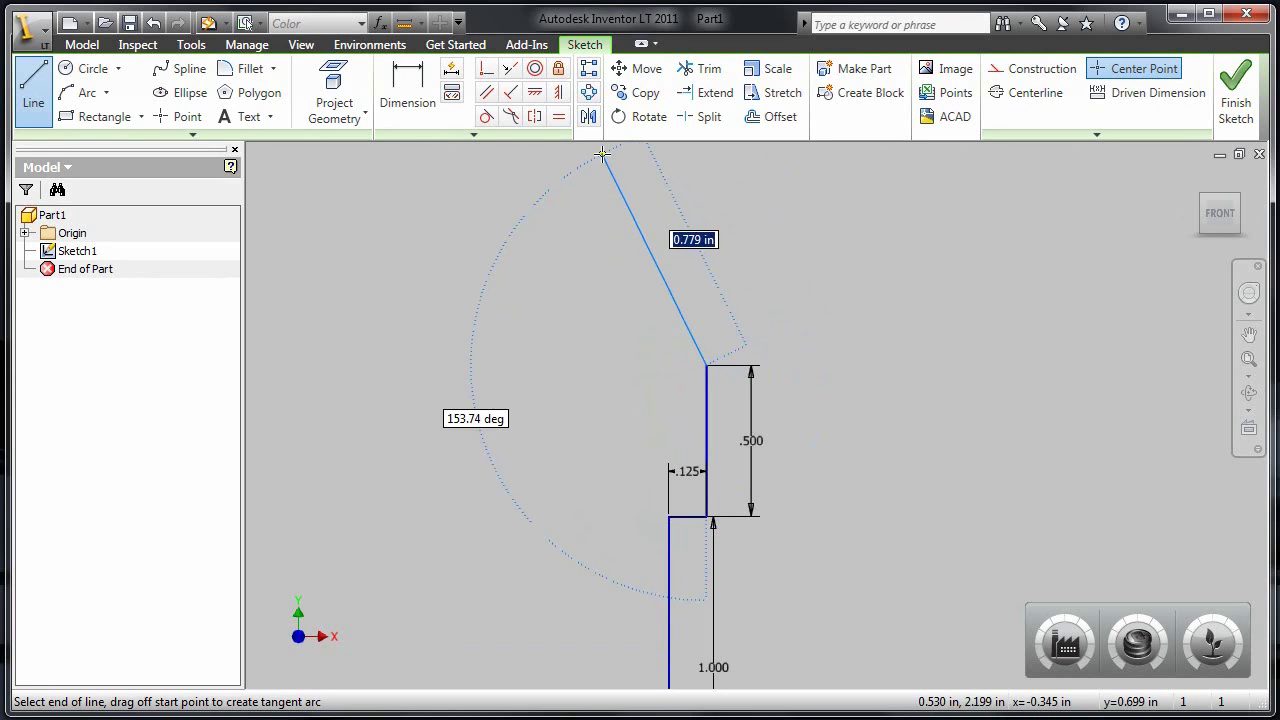
scroll(686, 243, "up", 5)
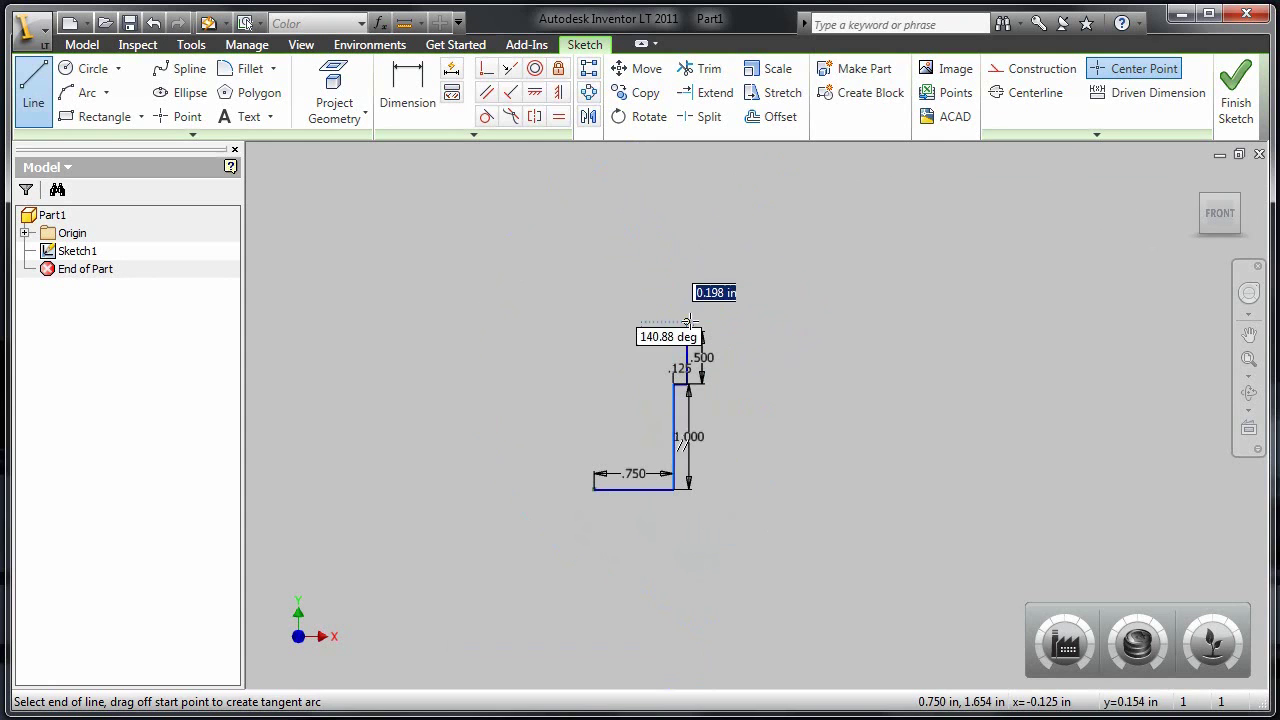
left_click(637, 241)
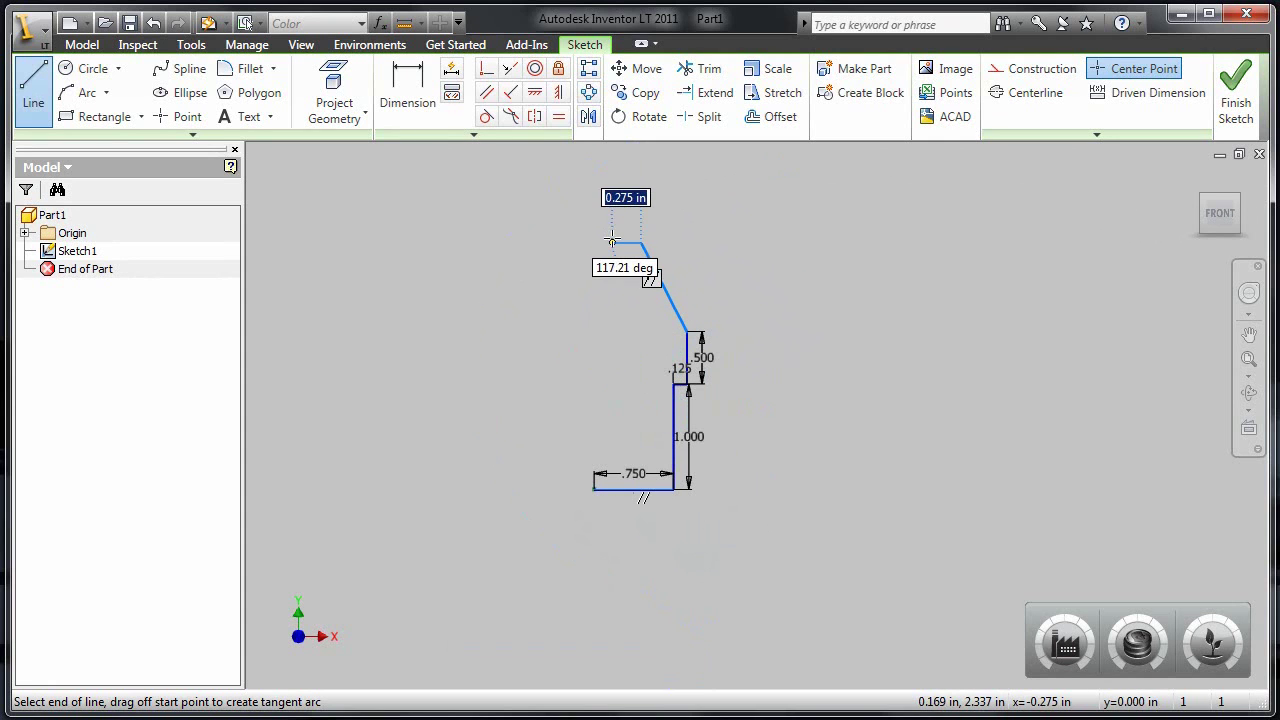
type(".5")
key("Return")
key("Return")
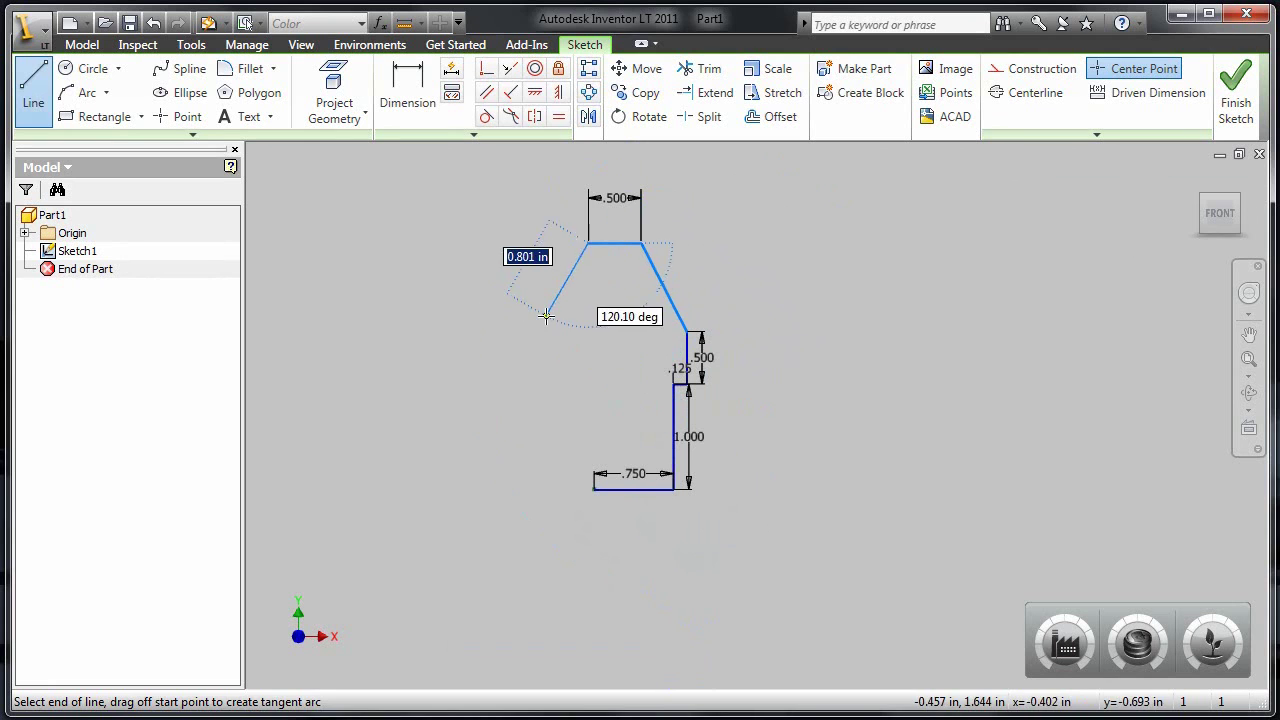
left_click(547, 318)
key("Escape")
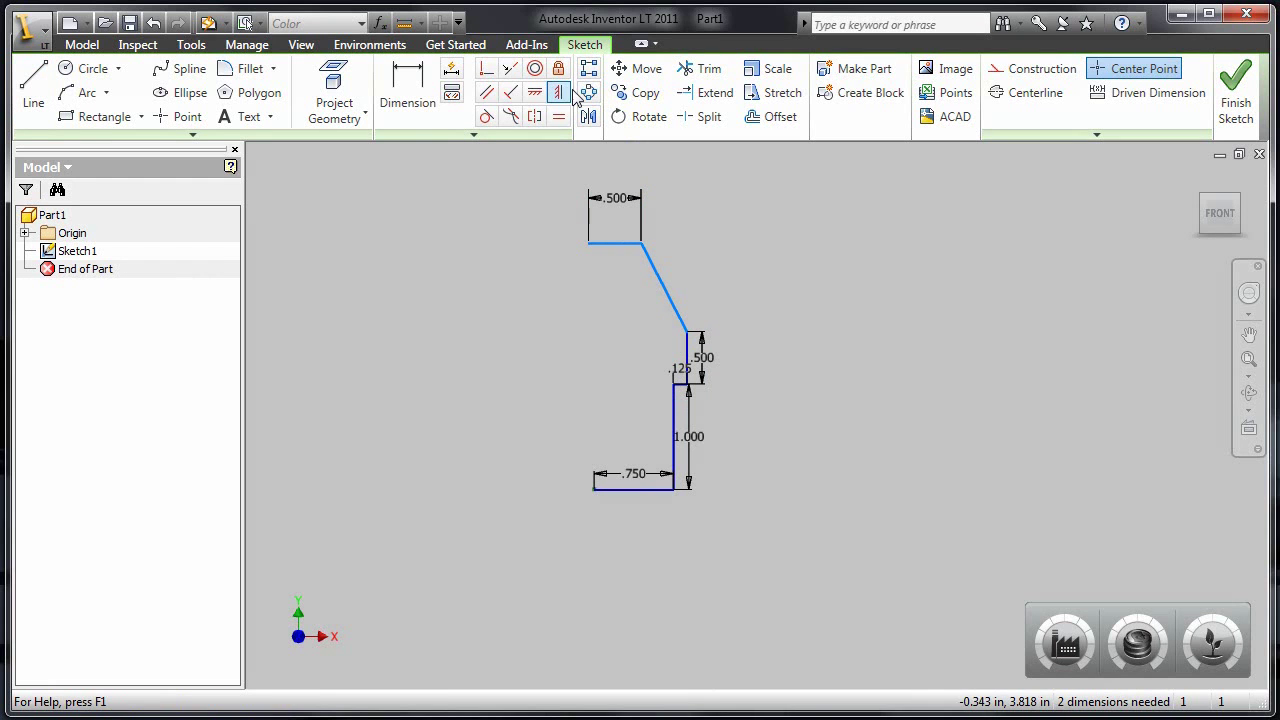
Apply a vertical constraint to align the inner endpoints of the bottom and top lines
left_click(557, 97)
left_click(595, 490)
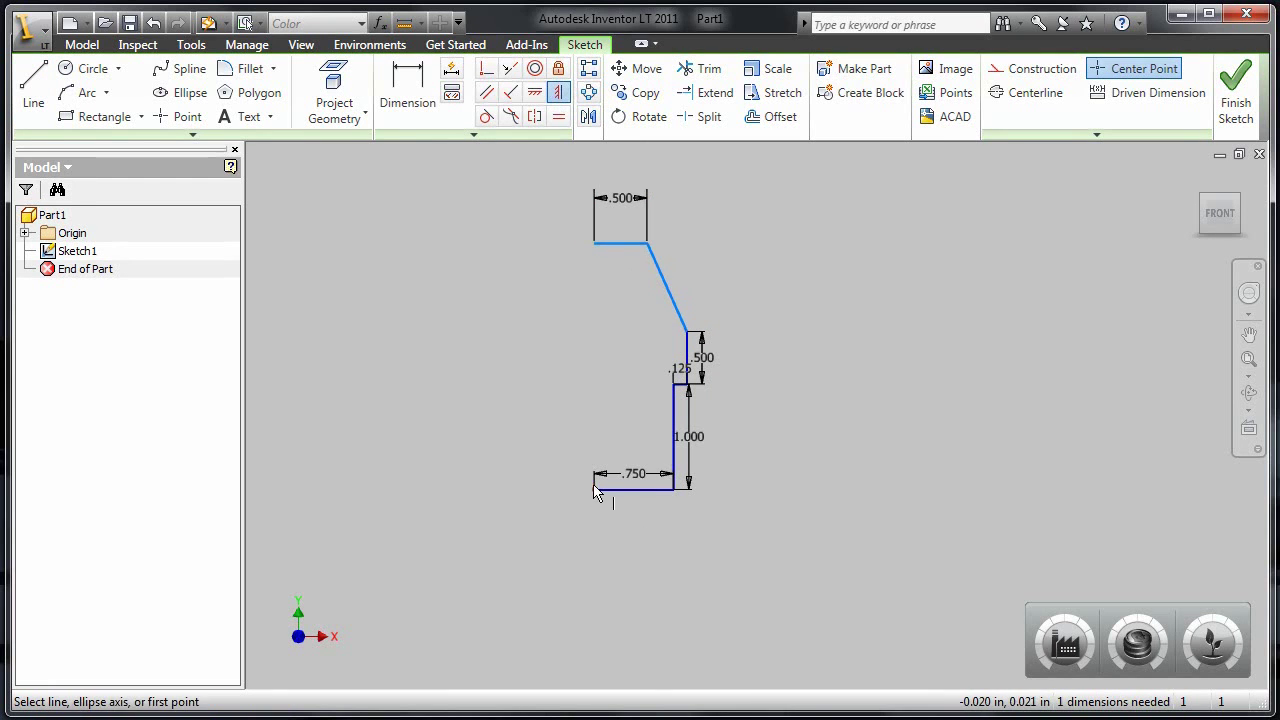
left_click(640, 243)
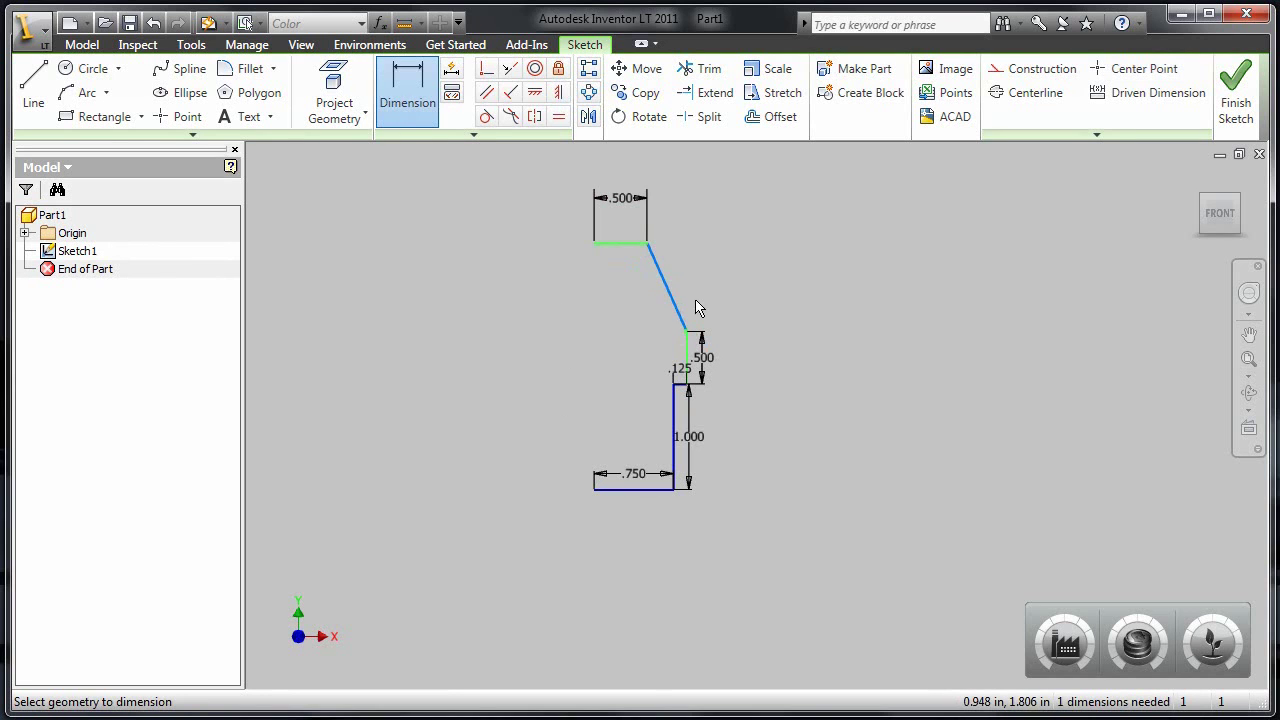
Dimension the vertical height of the slanted section as 1.125 in
key("d")
left_click(683, 322)
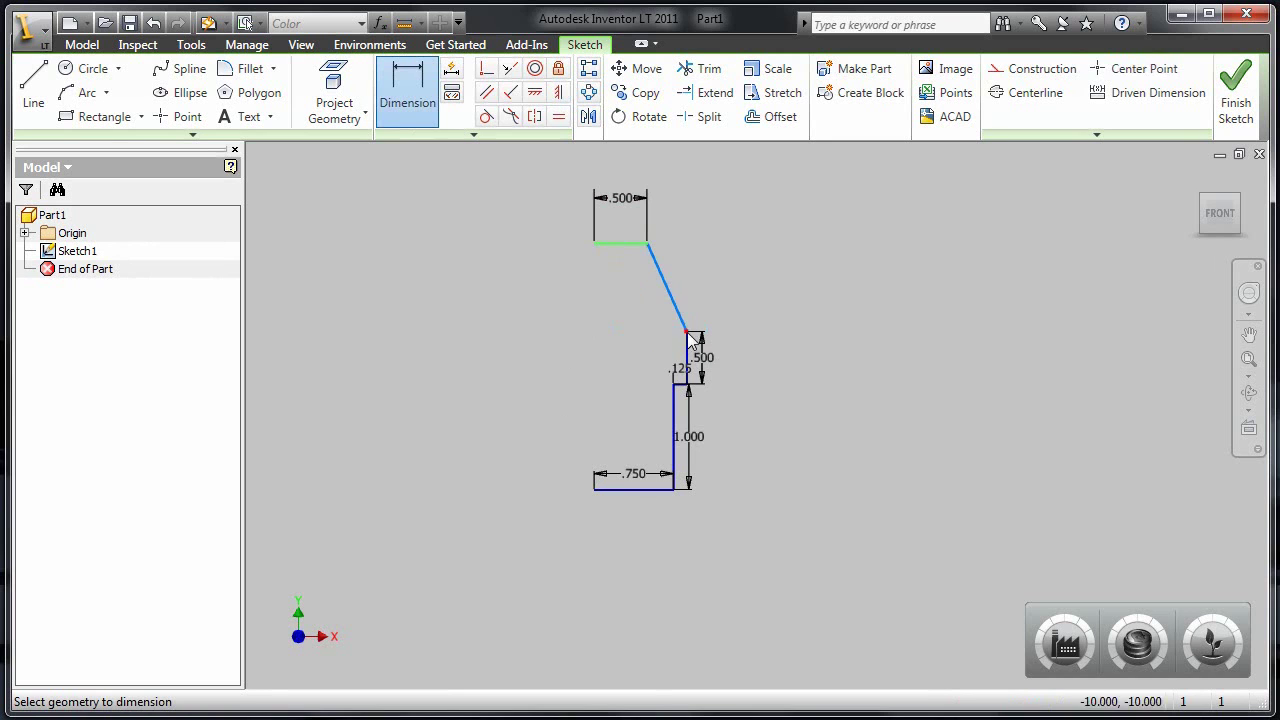
left_click(750, 305)
type("1.1")
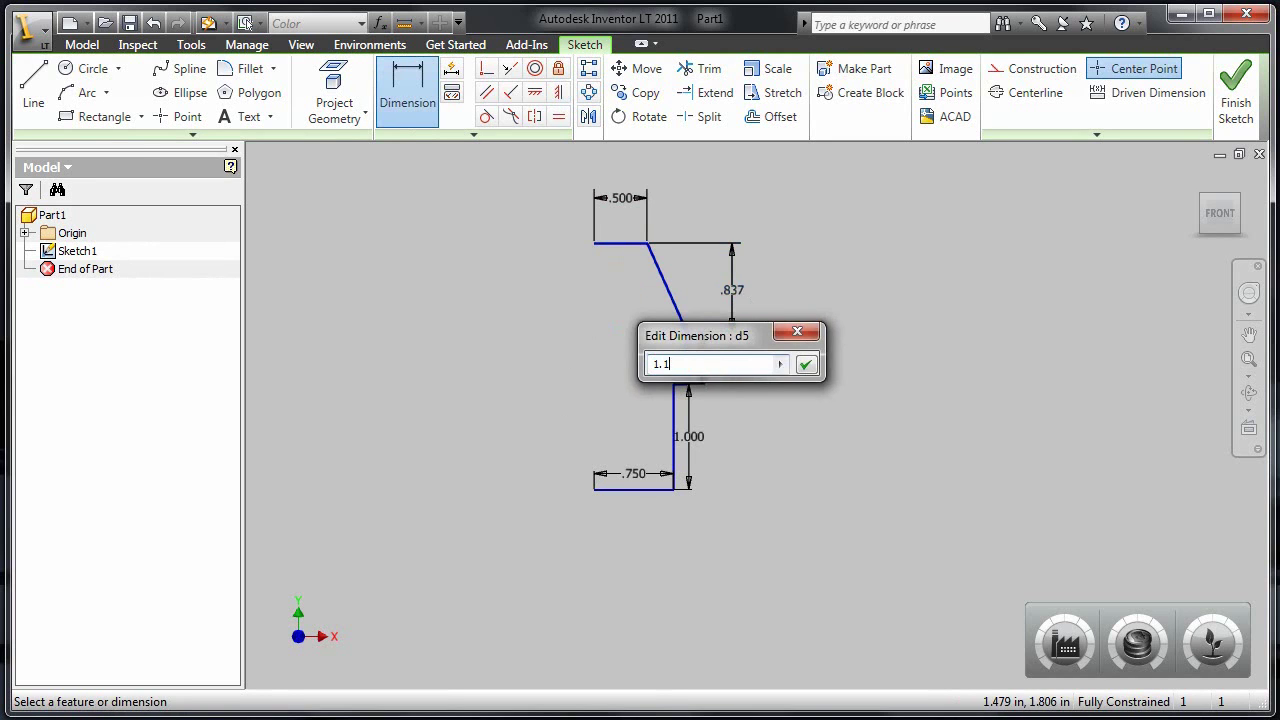
type("25")
key("Return")
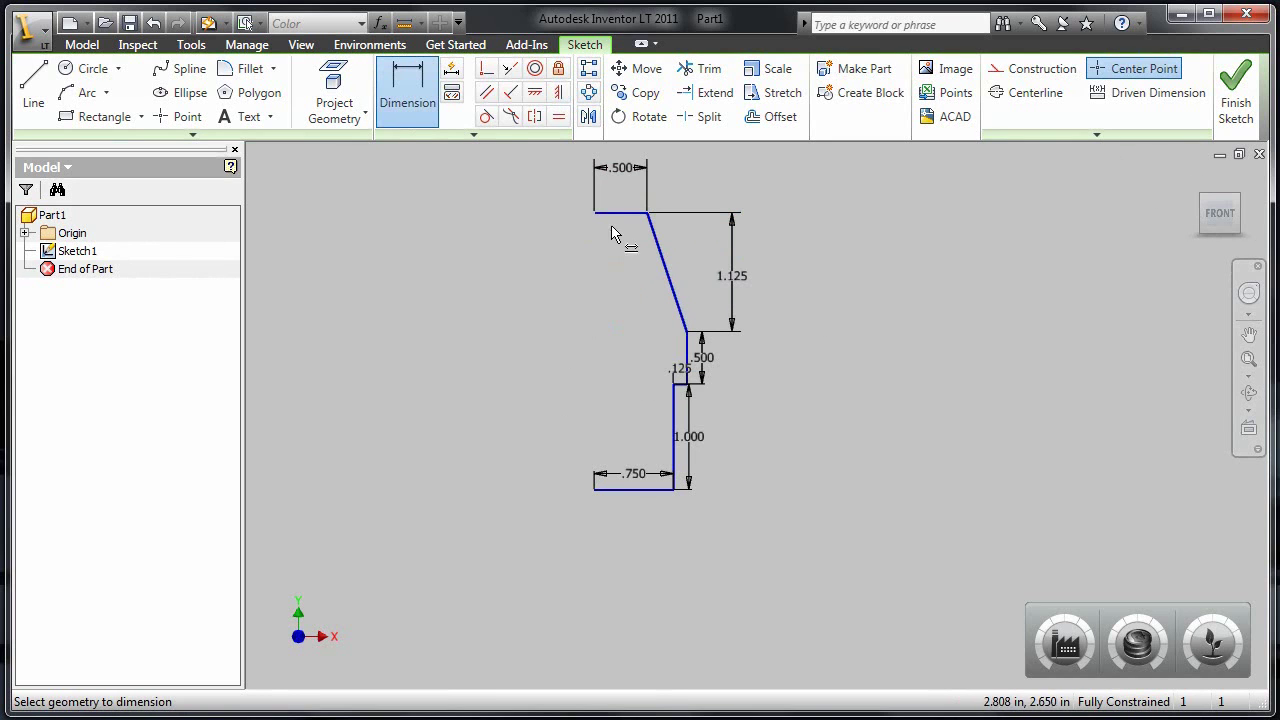
Close the profile with a vertical line between the inner ends of the top and bottom lines, and make it a centerline
left_click(35, 95)
left_click(594, 213)
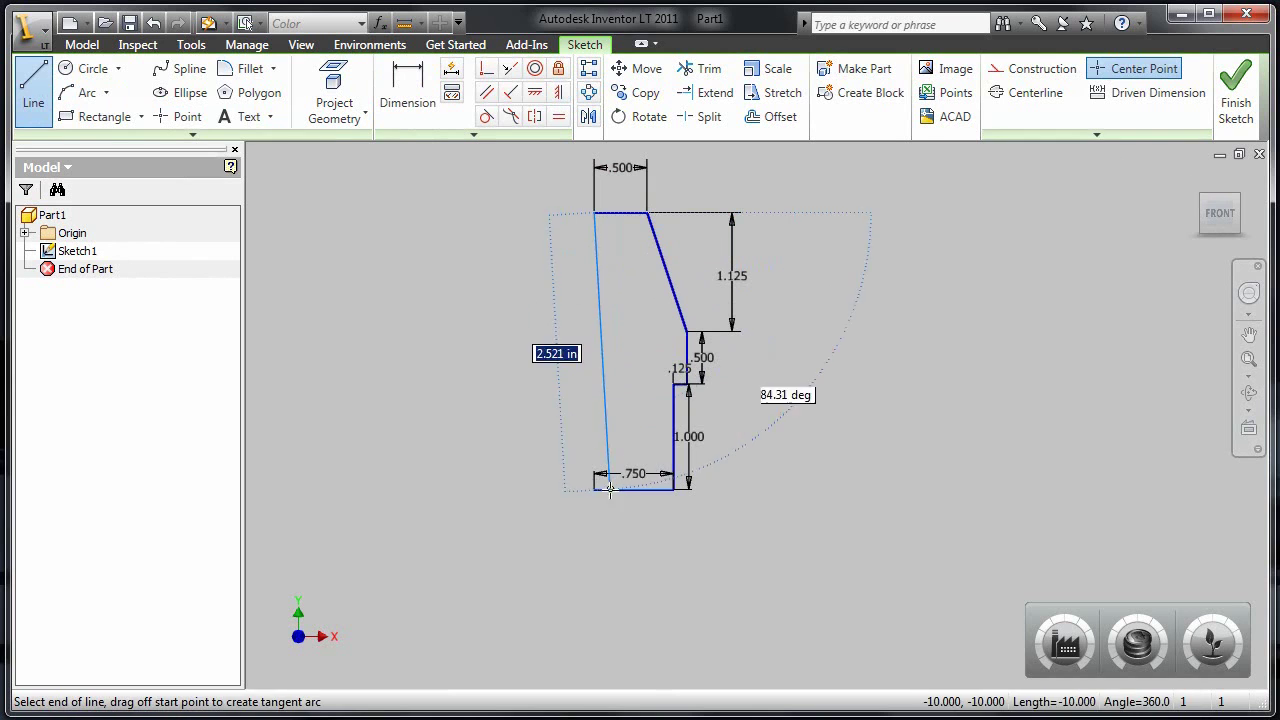
left_click(594, 489)
key("Escape")
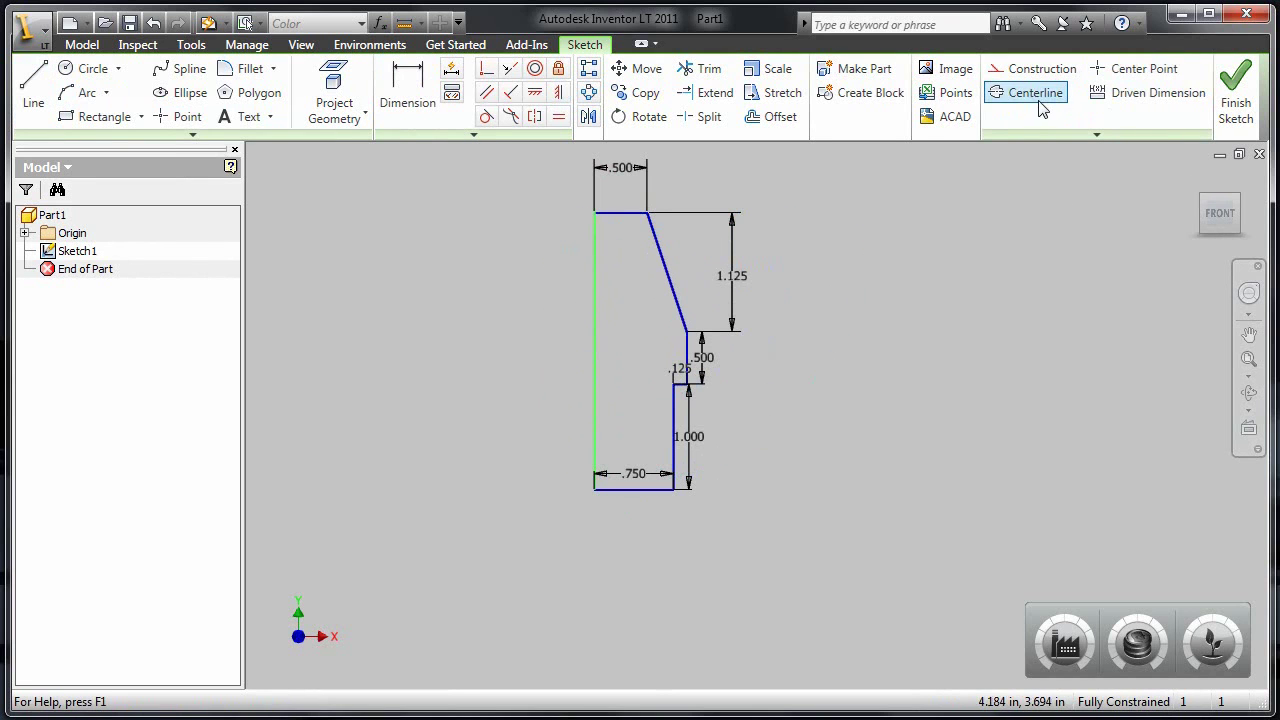
left_click(1036, 94)
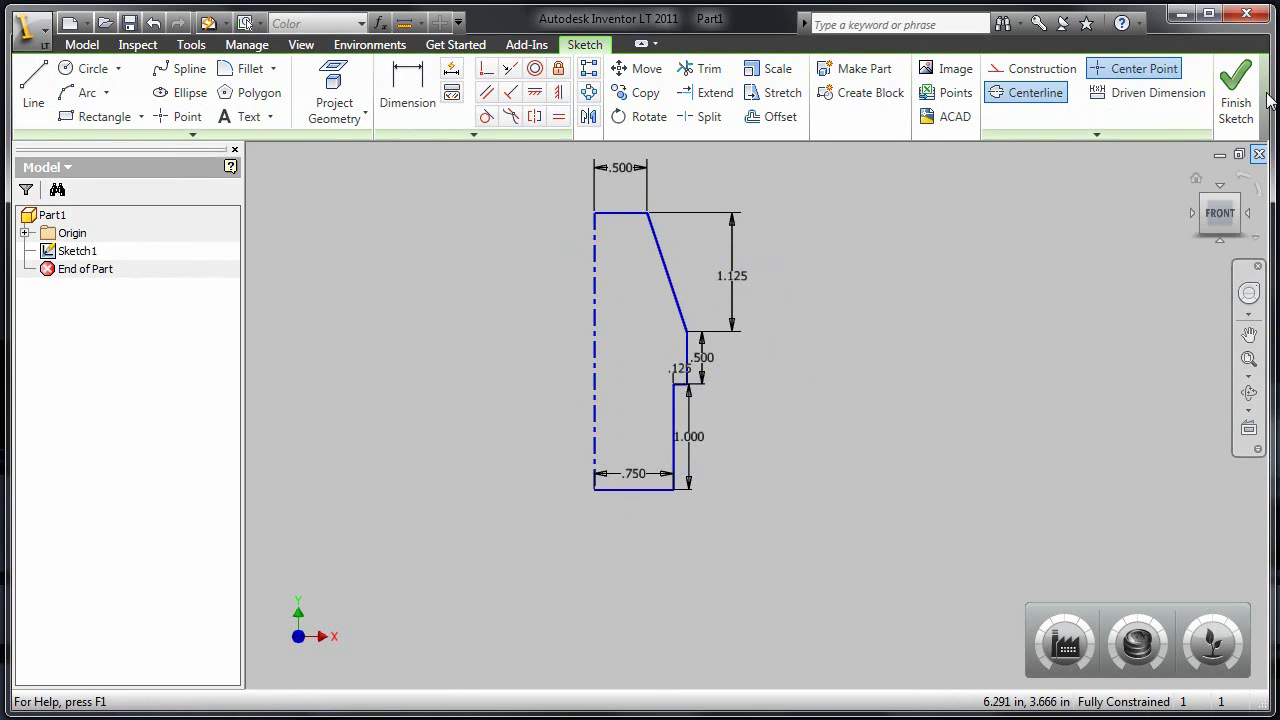
Finish the sketch and revolve the closed profile fully around its centerline as a solid
left_click(1236, 95)
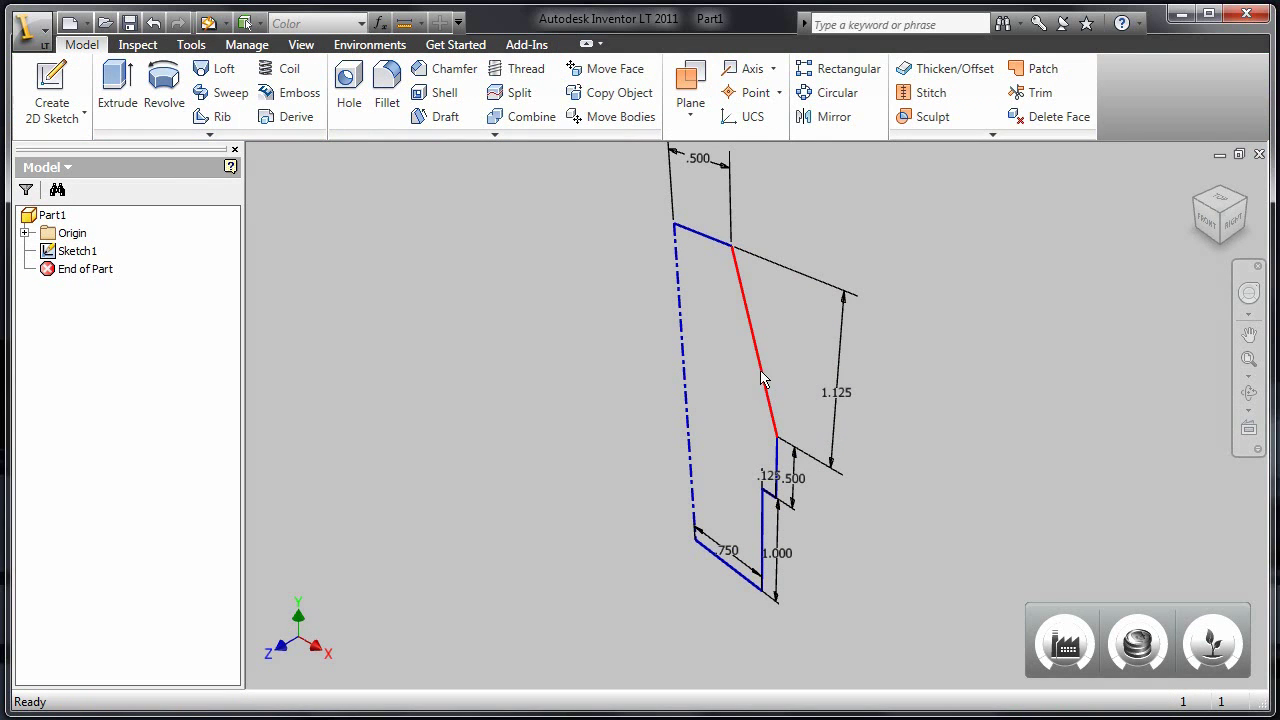
left_click(762, 378)
left_click(817, 346)
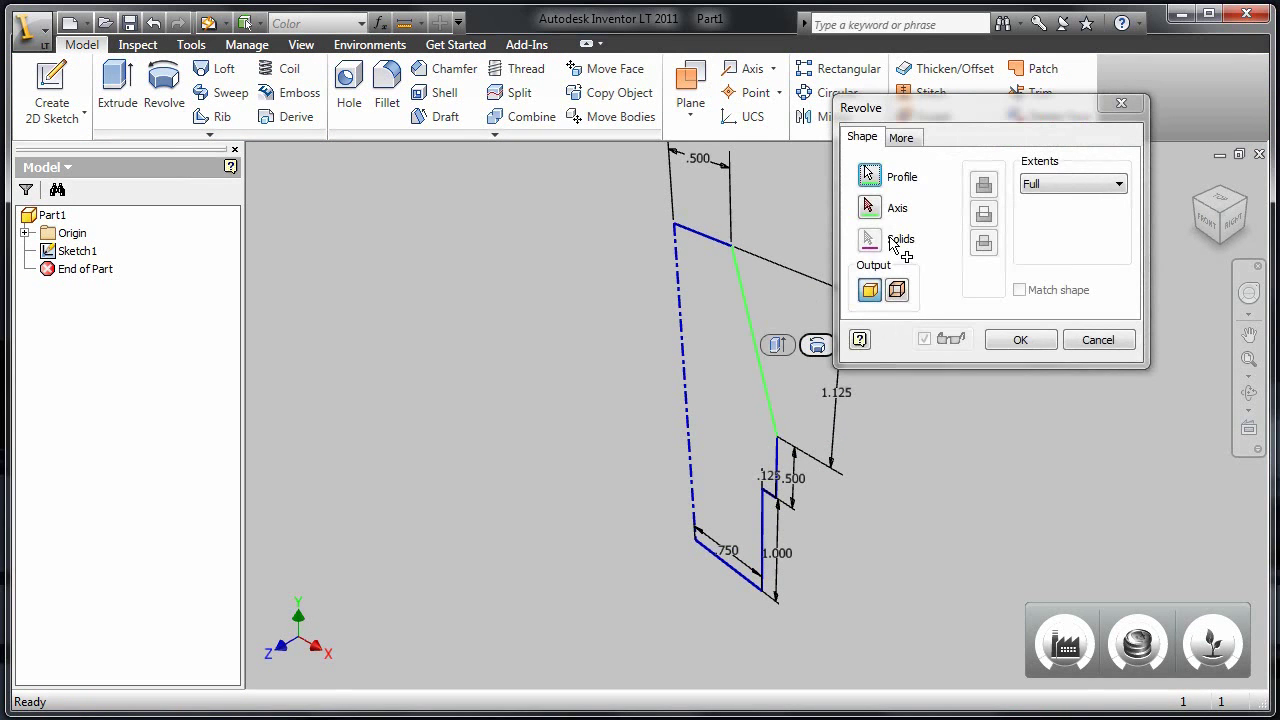
left_click(688, 440)
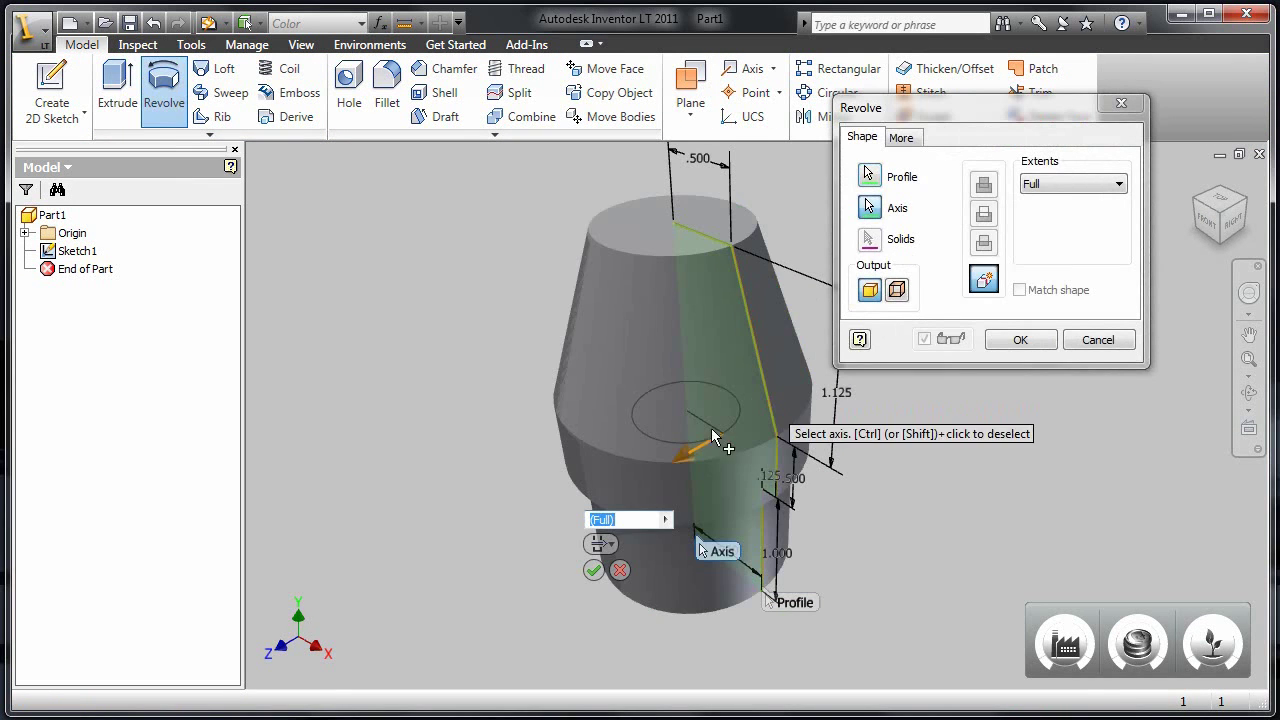
left_click(1019, 340)
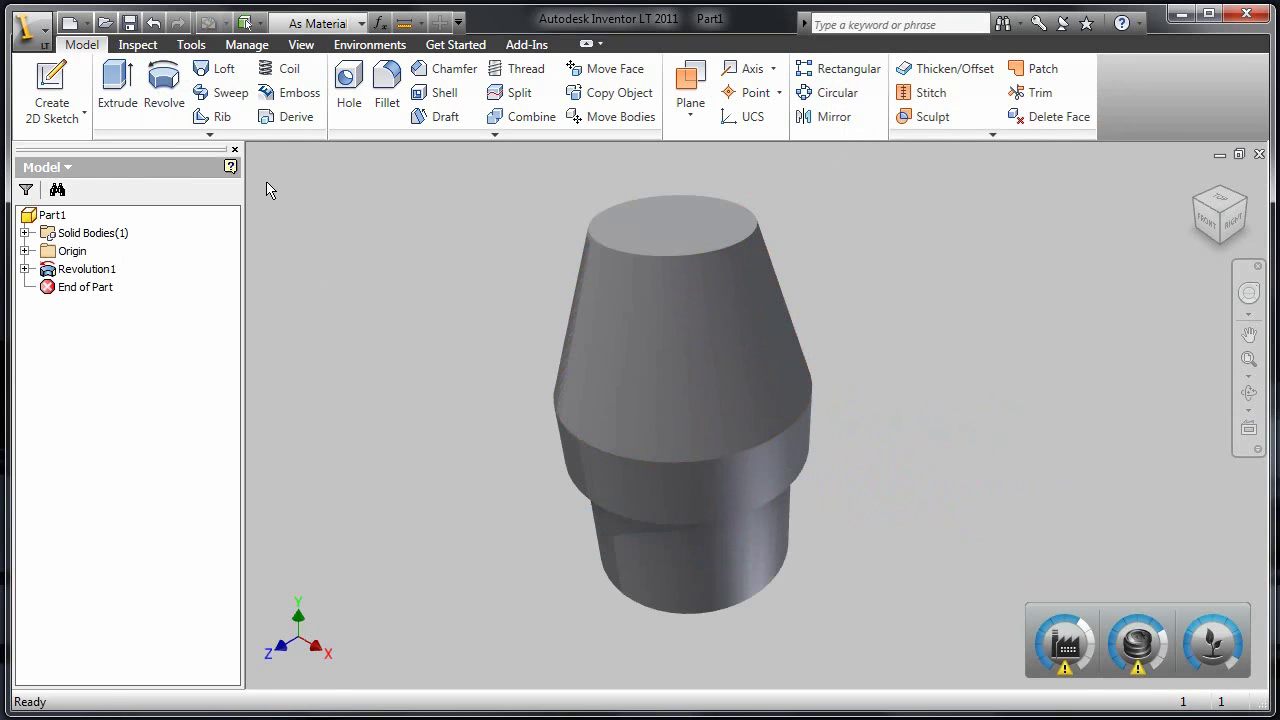
Start a new sketch on the part's origin XY plane
left_click(25, 233)
left_click(25, 233)
left_click(25, 251)
left_click(90, 287)
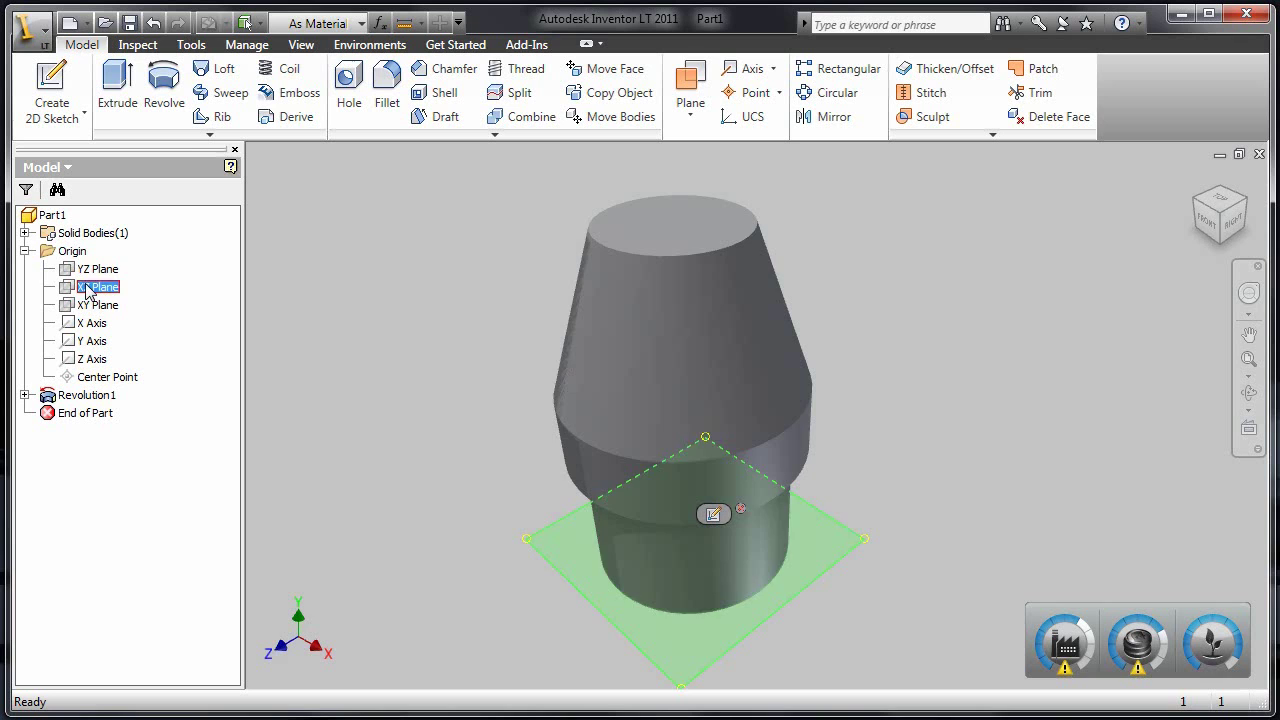
left_click(97, 269)
left_click(704, 380)
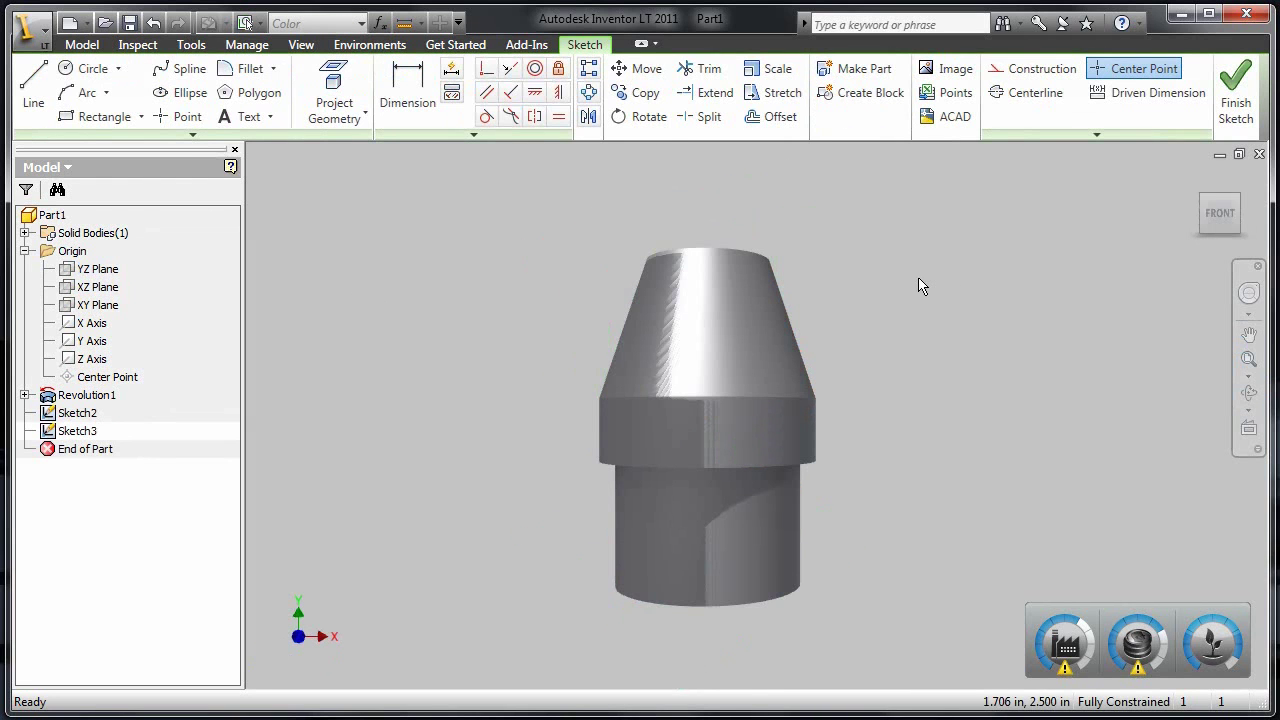
Slice the graphics at the sketch plane to expose the part's cross-section for sketching
left_click(301, 45)
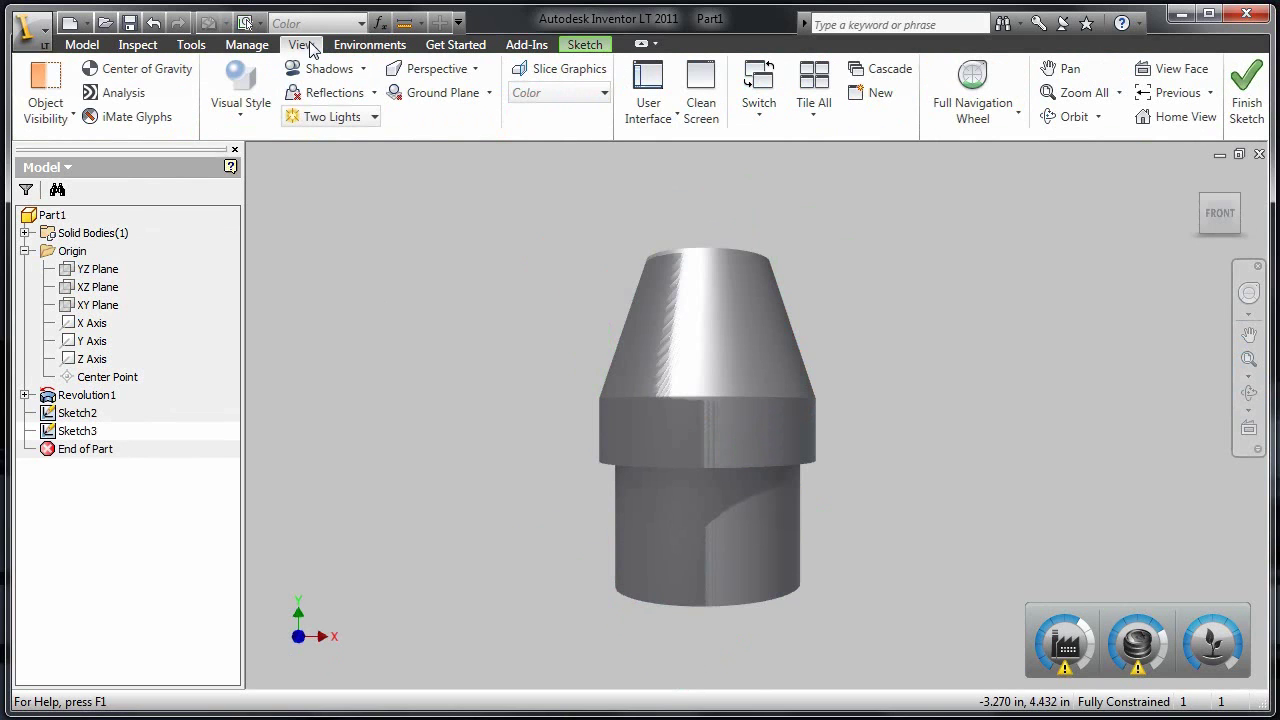
left_click(559, 68)
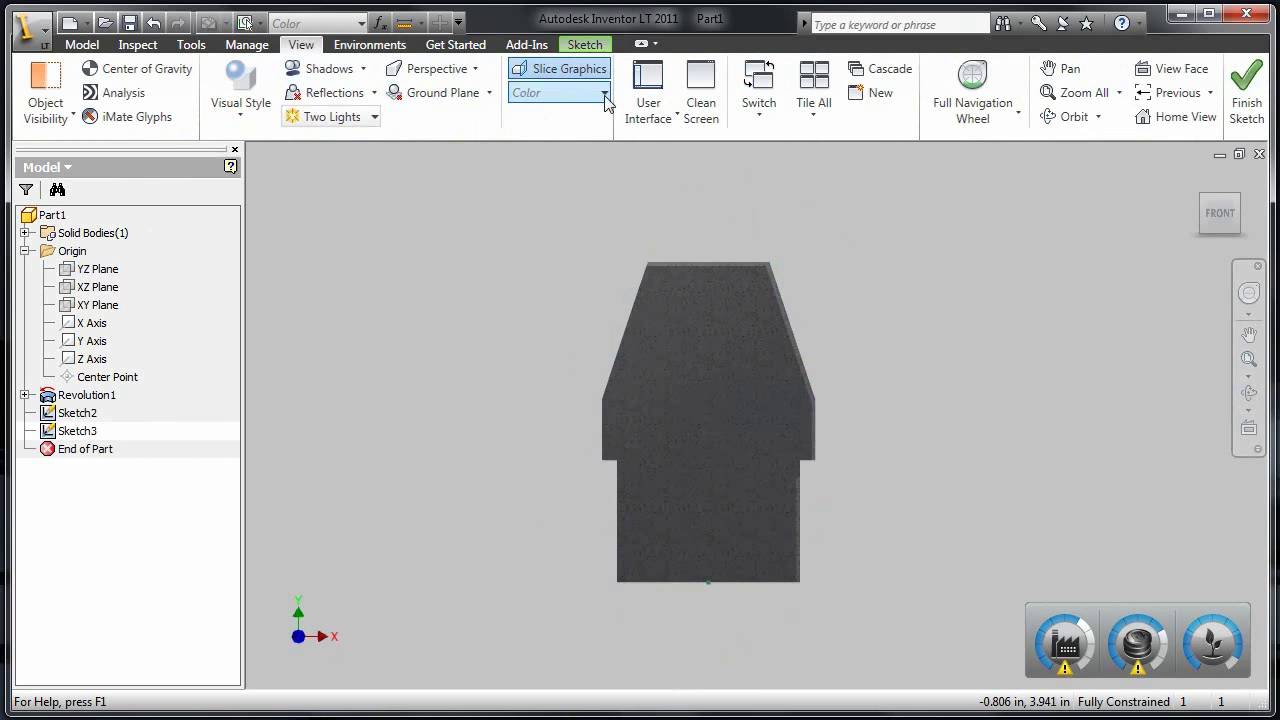
left_click(585, 44)
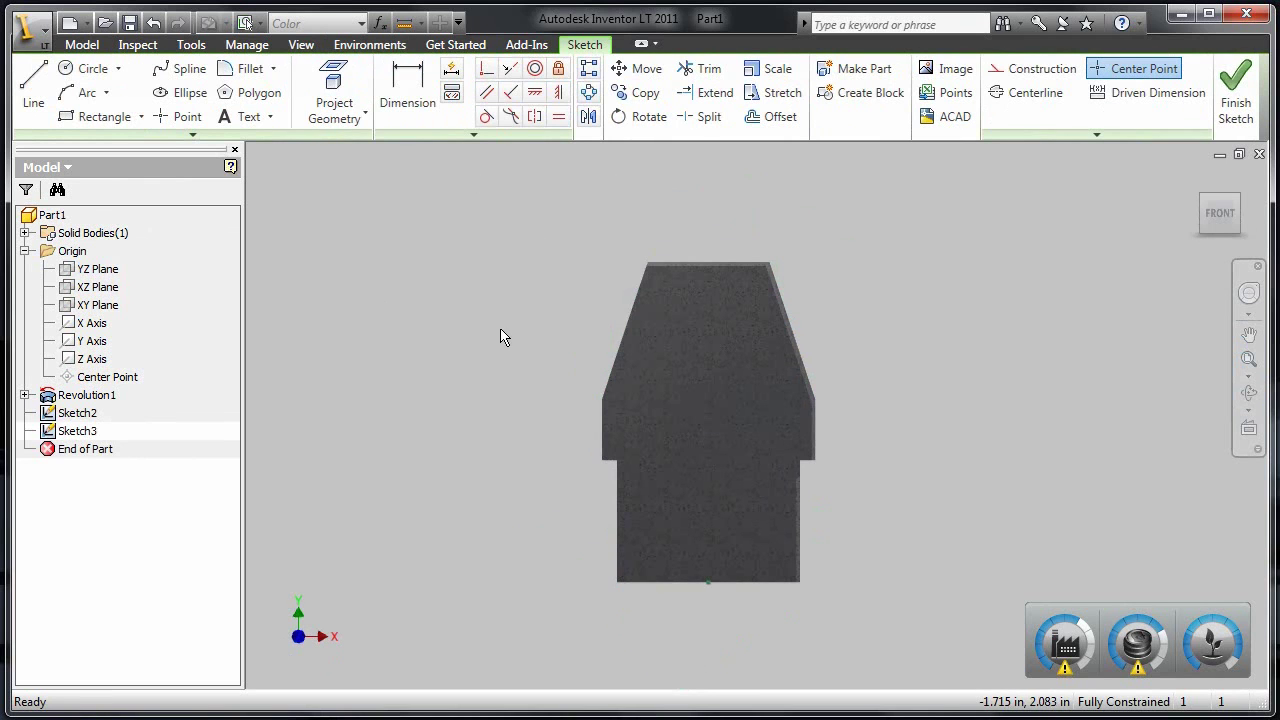
Project both vertical side edges of the wide collar and the top edge of the body into the sketch
left_click(333, 78)
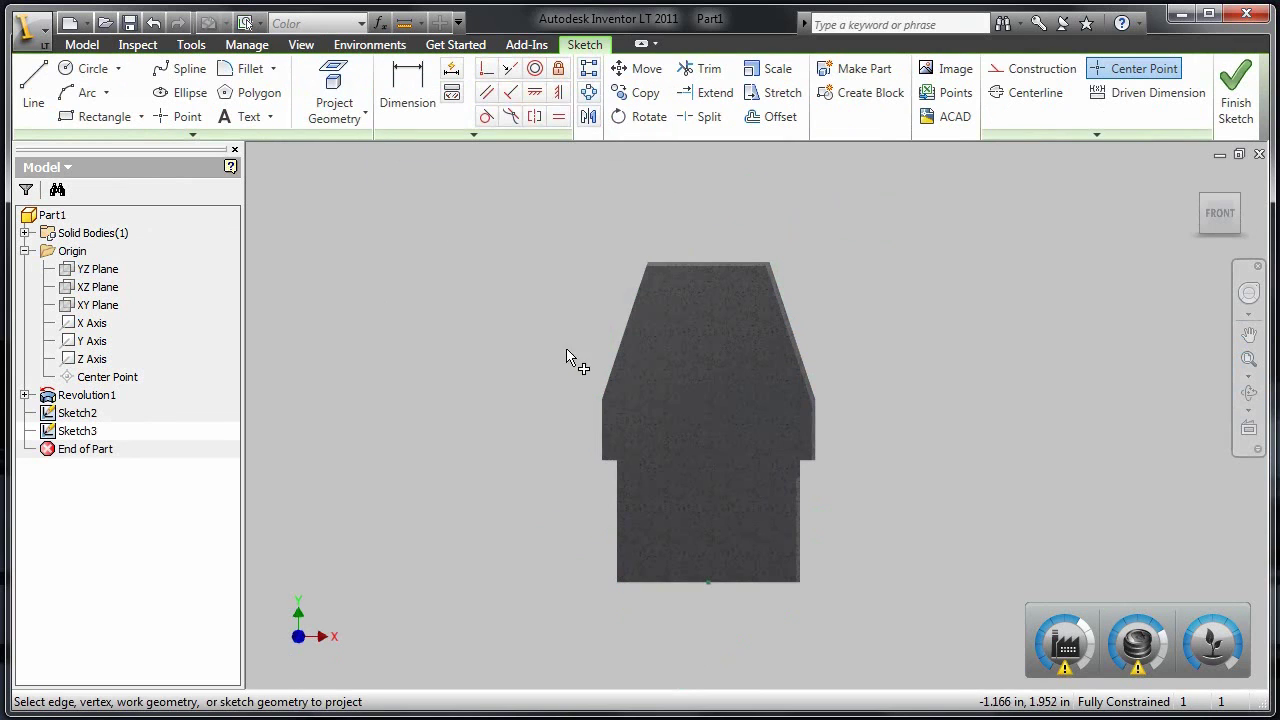
left_click(604, 414)
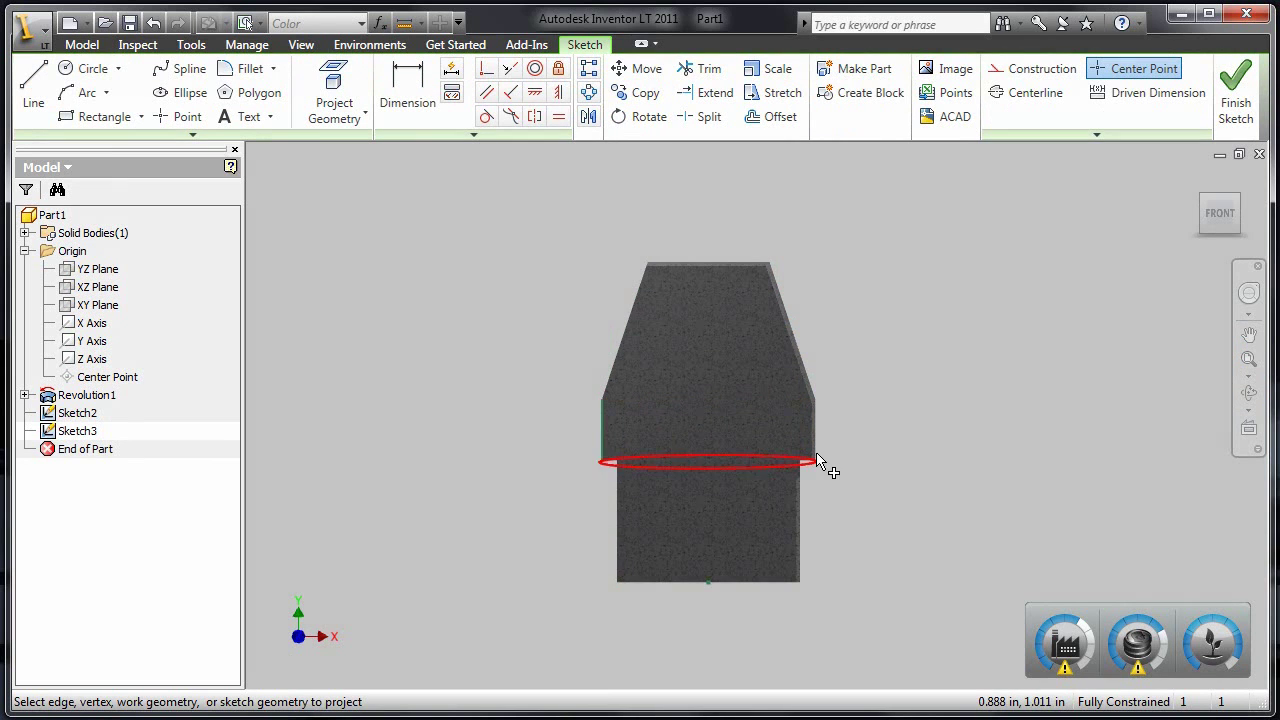
left_click(815, 440)
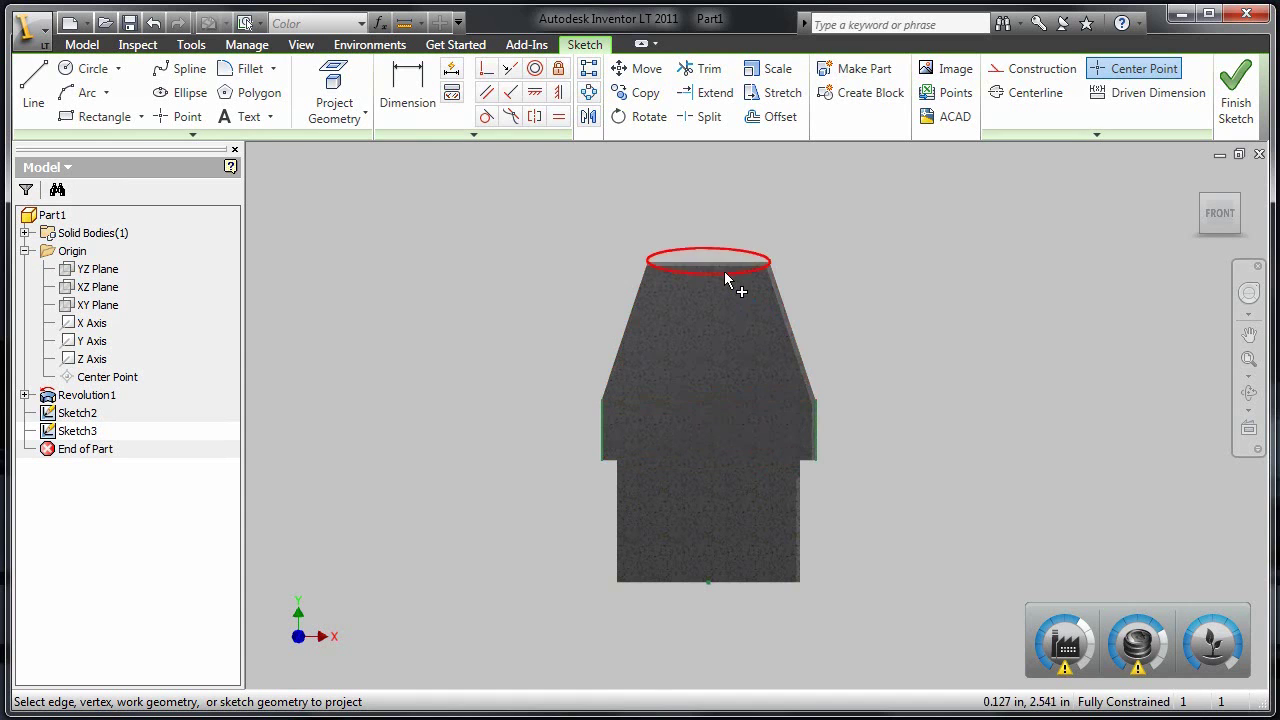
Draw a three-point arc bowing inward from the body's top outer corner to the collar's upper corner on the +X side
key("a")
left_click(770, 263)
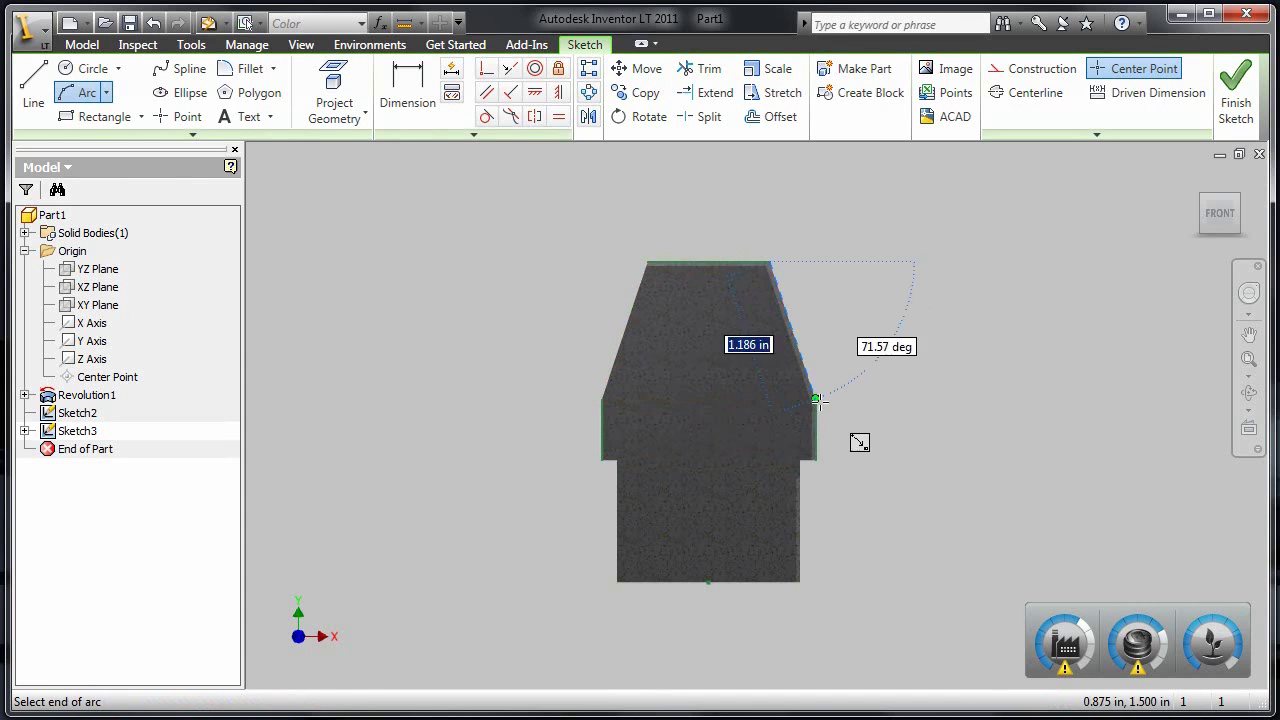
left_click(815, 398)
left_click(792, 362)
Draw a vertical line about 0.5 in upward from the arc's top end and make the arc tangent to it
key("l")
left_click(770, 263)
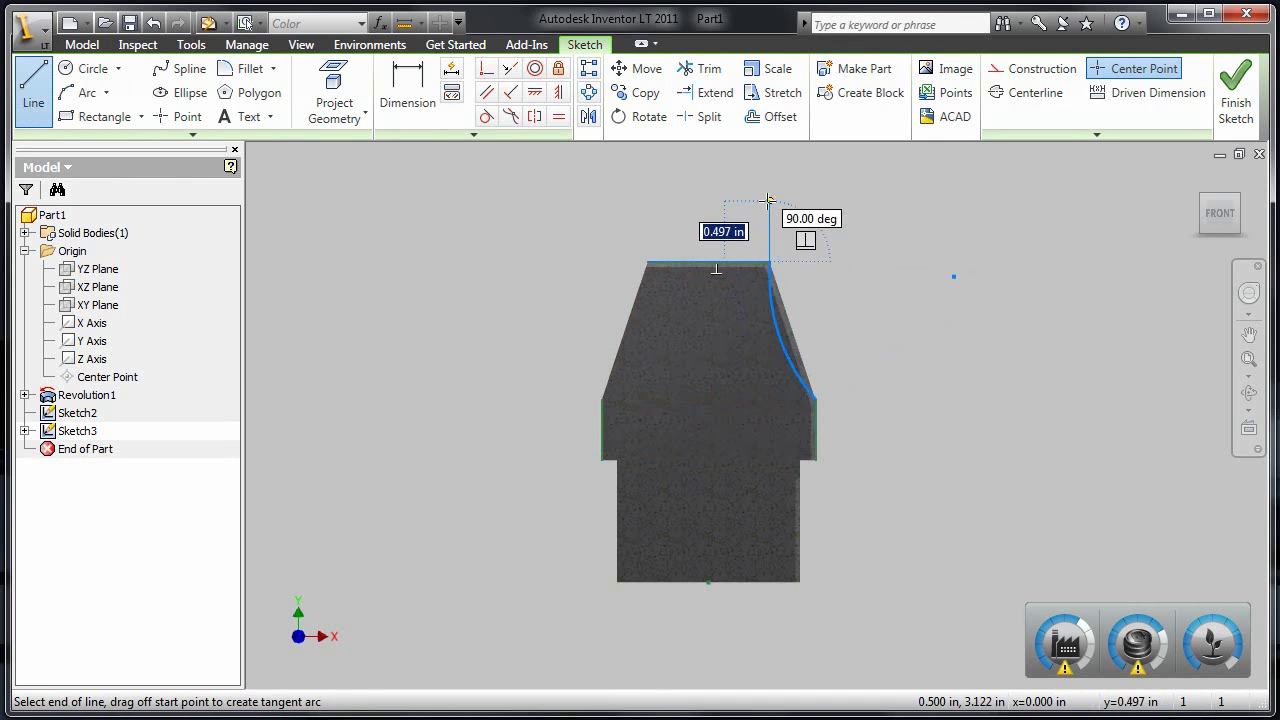
left_click(769, 201)
key("Escape")
left_click(486, 116)
left_click(770, 253)
key("Escape")
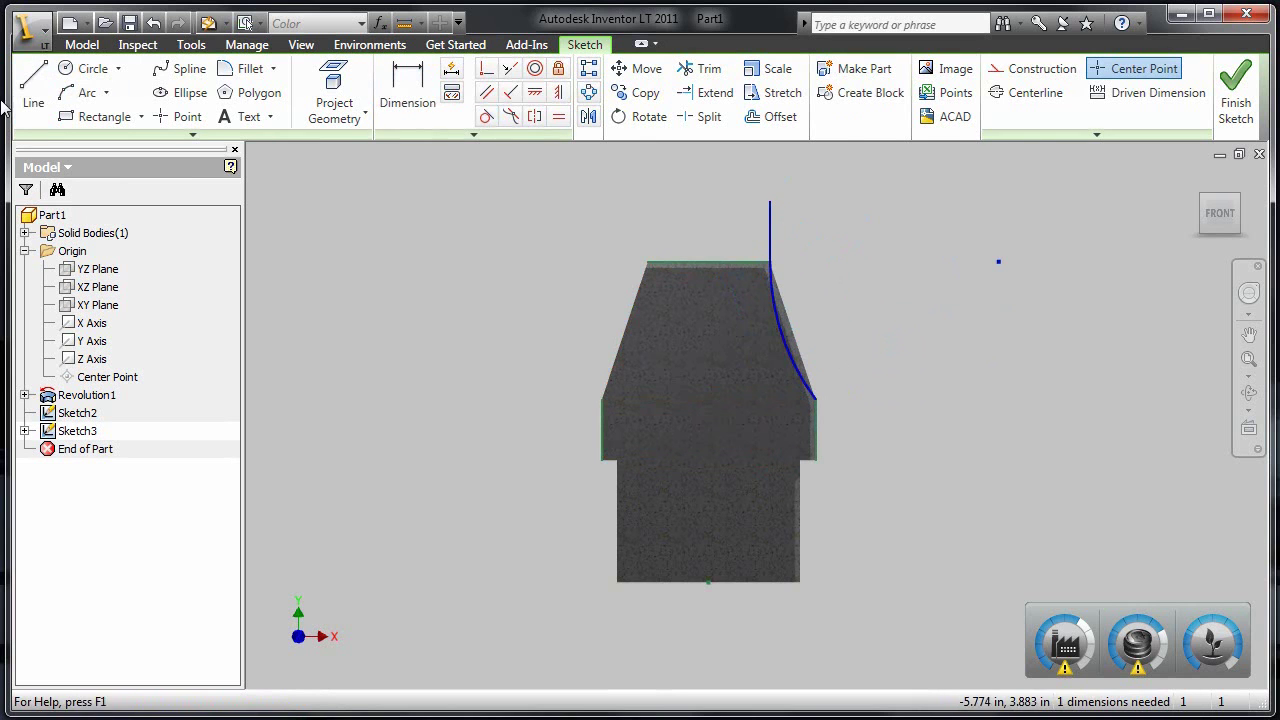
Draw a vertical line from the origin up through the body to just above its top, and make it a centerline
key("l")
left_click(708, 582)
left_click(709, 245)
key("Escape")
left_click(709, 326)
left_click(1026, 92)
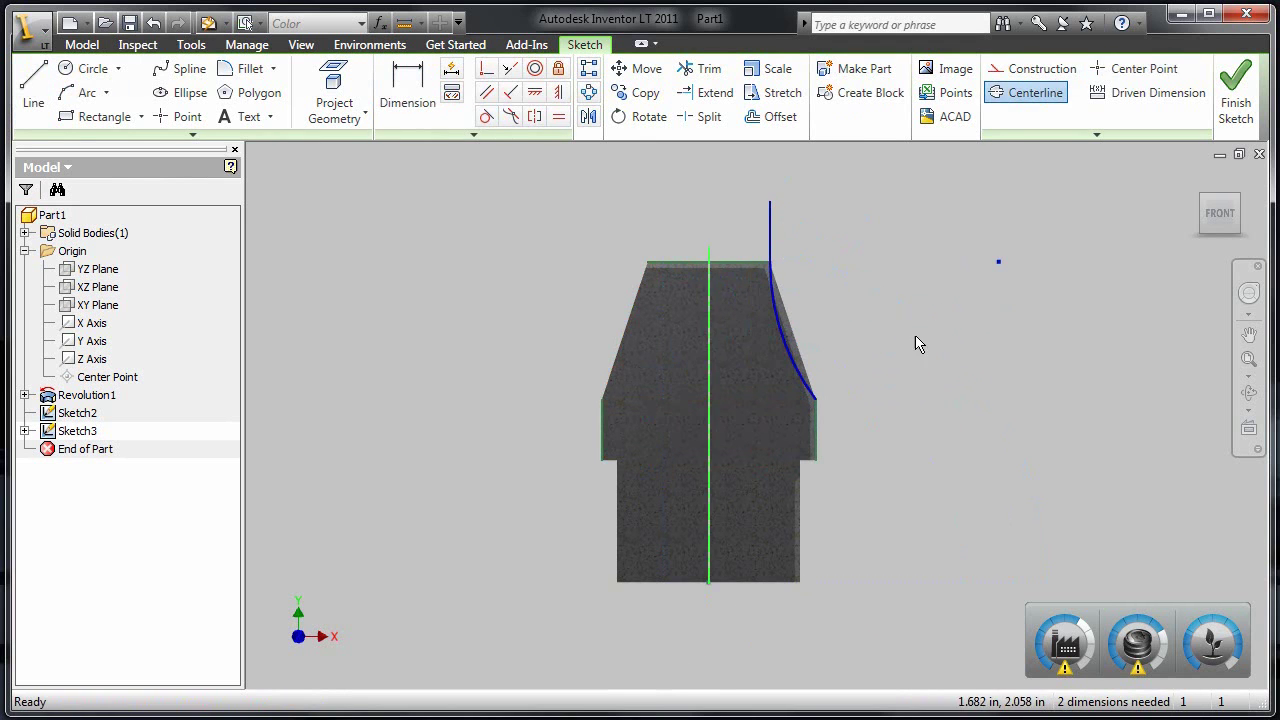
Revolve the curved sketch profile a full turn about the centerline to cut a concave taper into the upper body
left_click(1235, 93)
left_click(732, 198)
key("r")
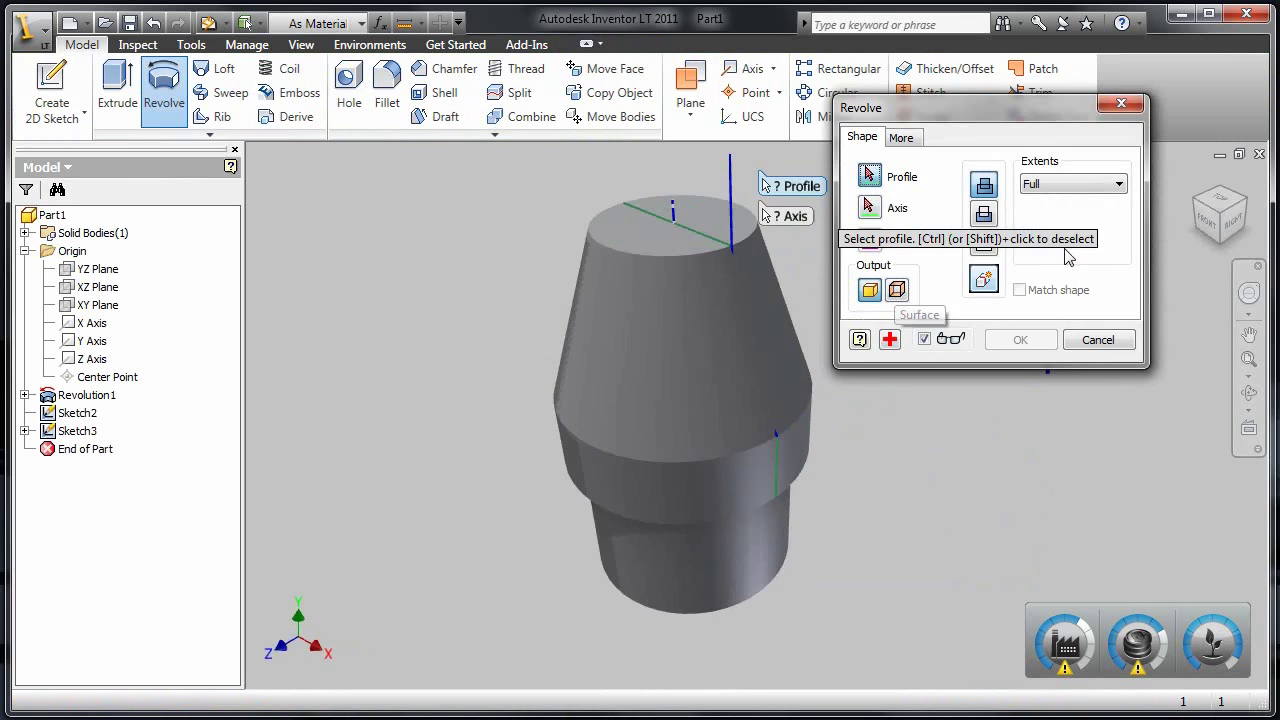
left_click(745, 250)
left_click(677, 220)
left_click(1020, 340)
Start a sketch on the XY Plane and slice the model graphics at the sketch plane
left_click(52, 85)
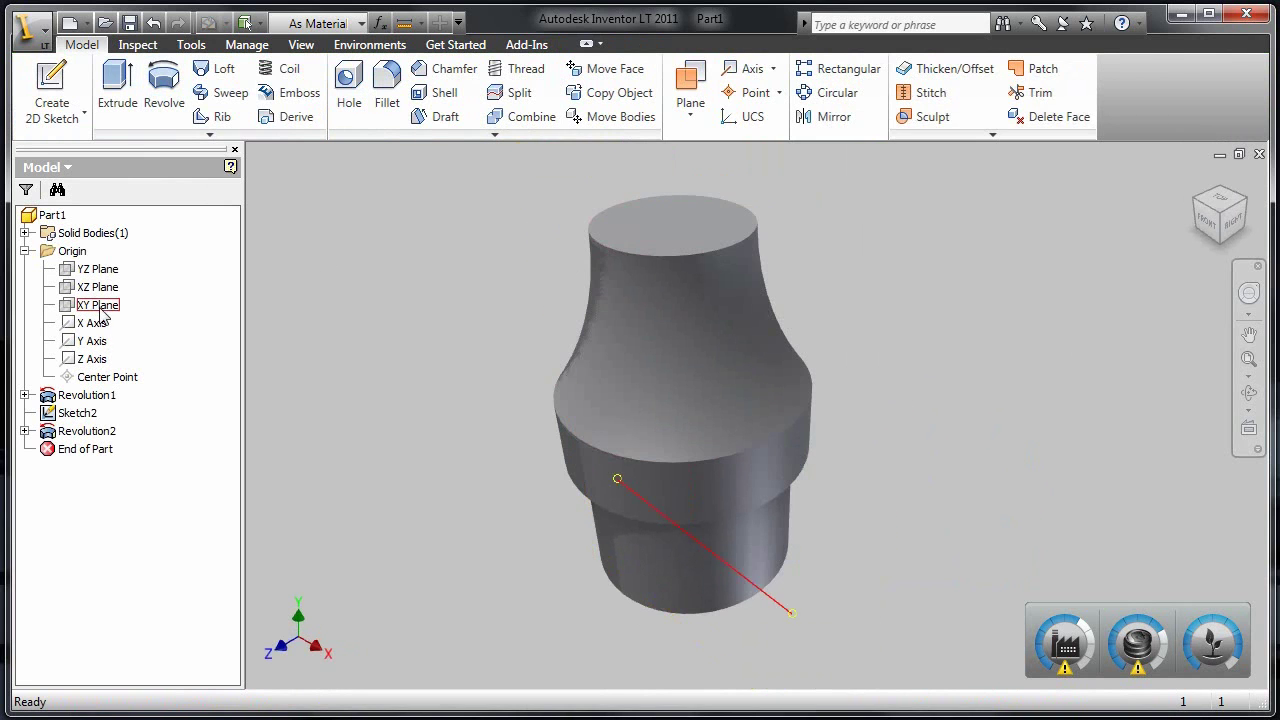
left_click(97, 305)
left_click(1265, 368)
left_click(301, 44)
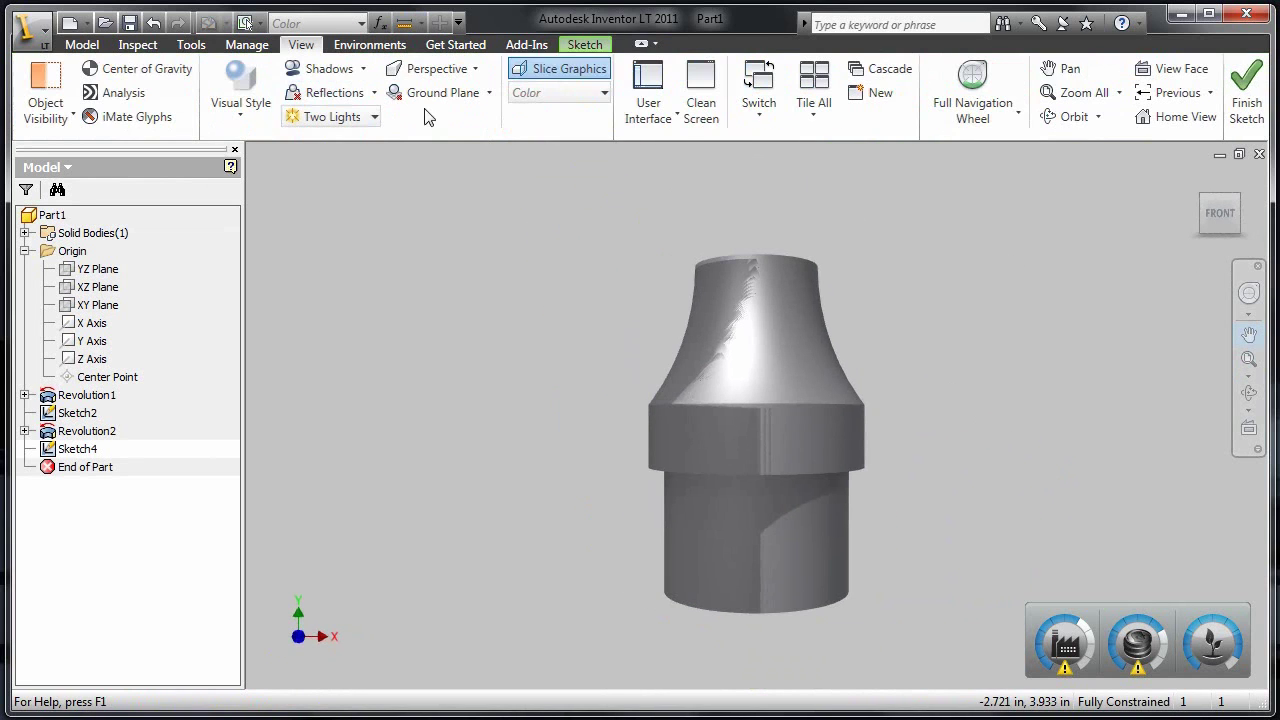
left_click(569, 68)
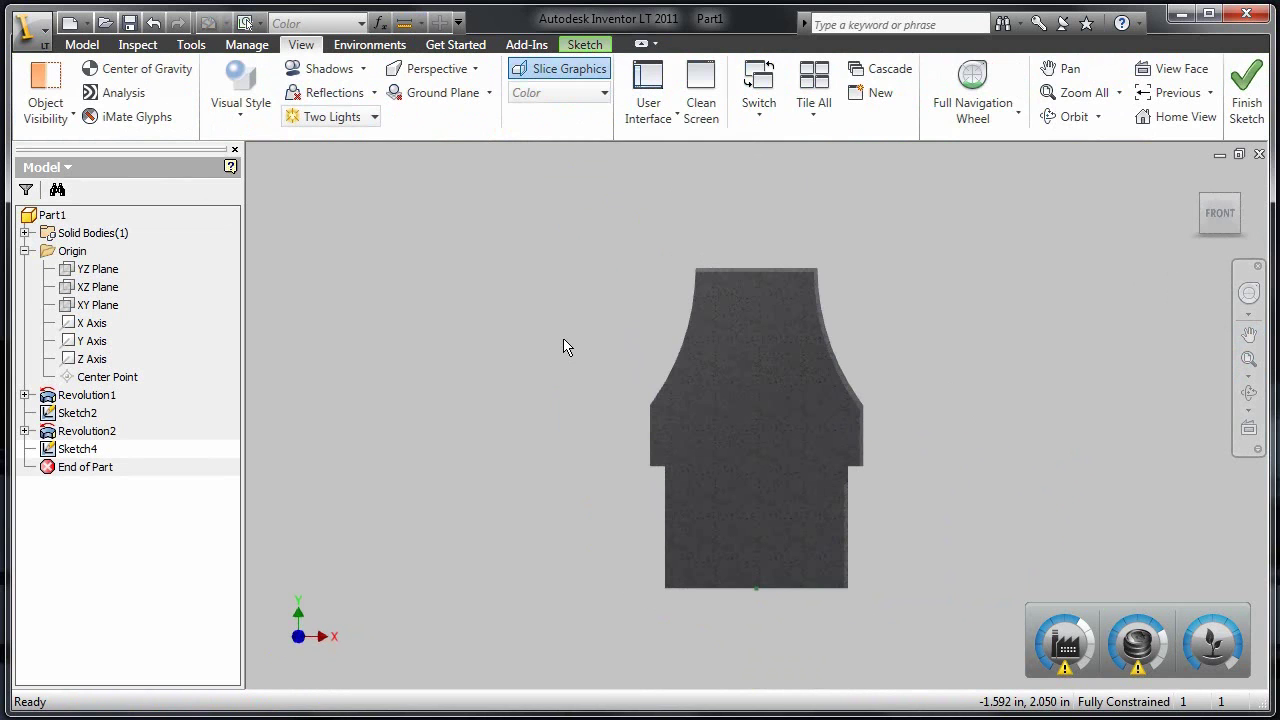
Draw a circle about 0.75 in in diameter in the middle of the concave upper section
key("c")
left_click(756, 337)
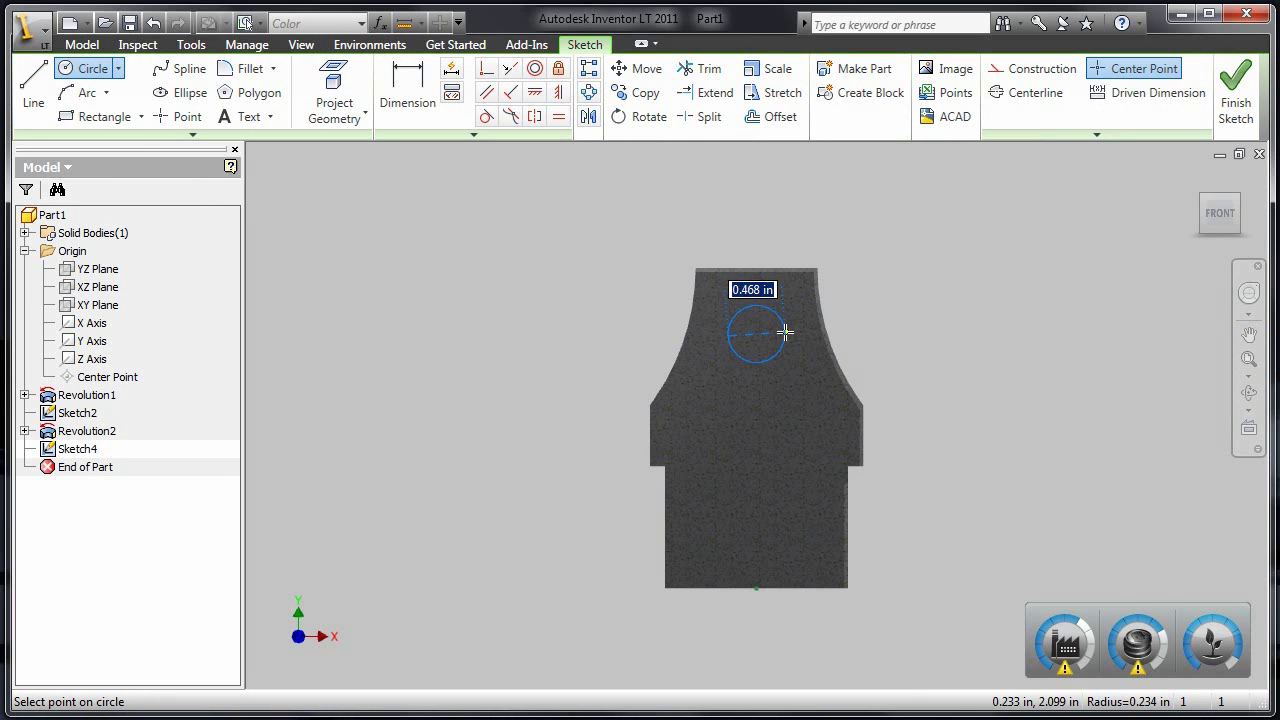
left_click(782, 330)
Dimension the circle's center 0.5 in below the body's top edge and align it vertically with the origin
key("d")
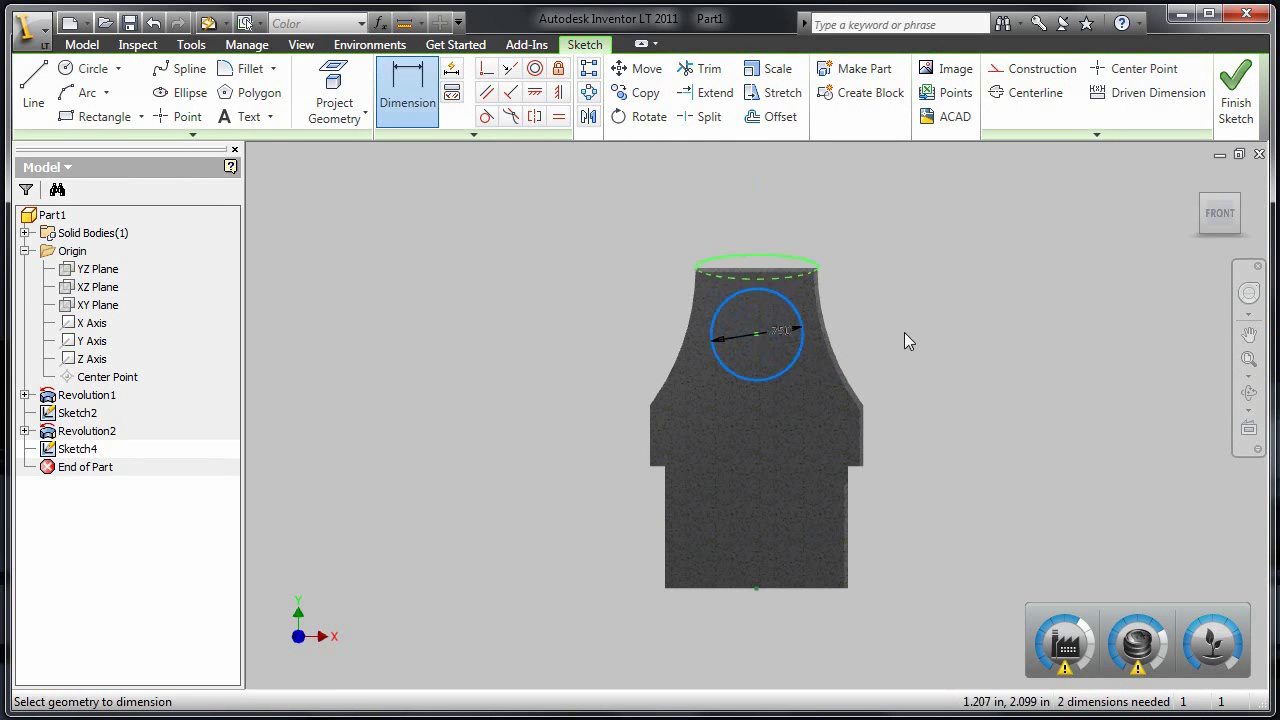
left_click(708, 275)
key("d")
left_click(785, 268)
left_click(757, 333)
left_click(872, 304)
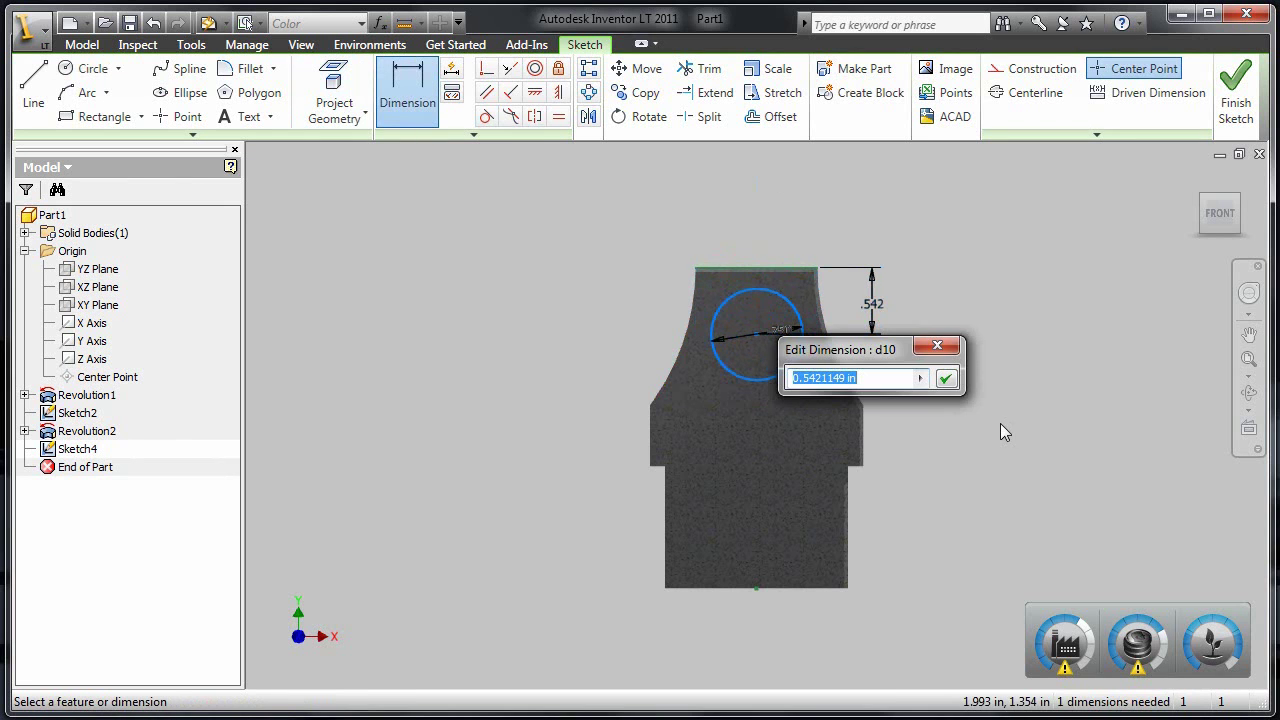
type(".5")
key("Return")
key("Escape")
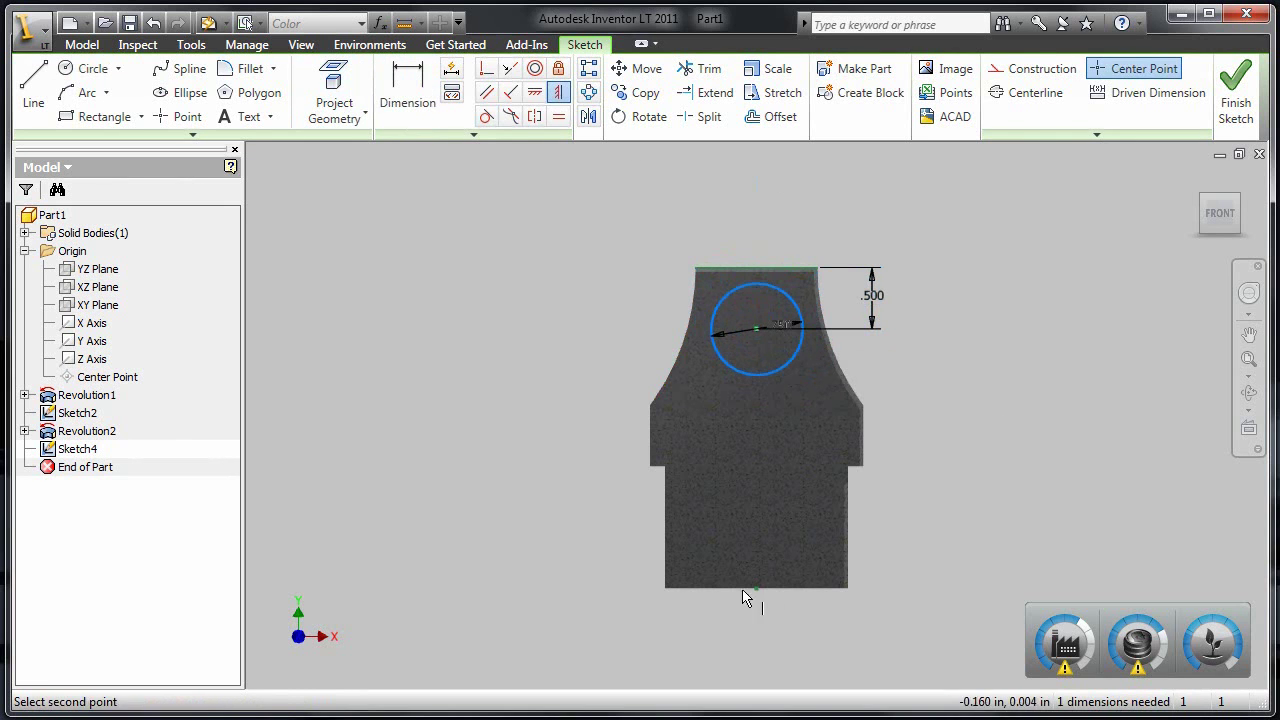
Extrude the circle as a symmetric cut with a distance of 1.5 in through the upper section
left_click(1237, 100)
key("e")
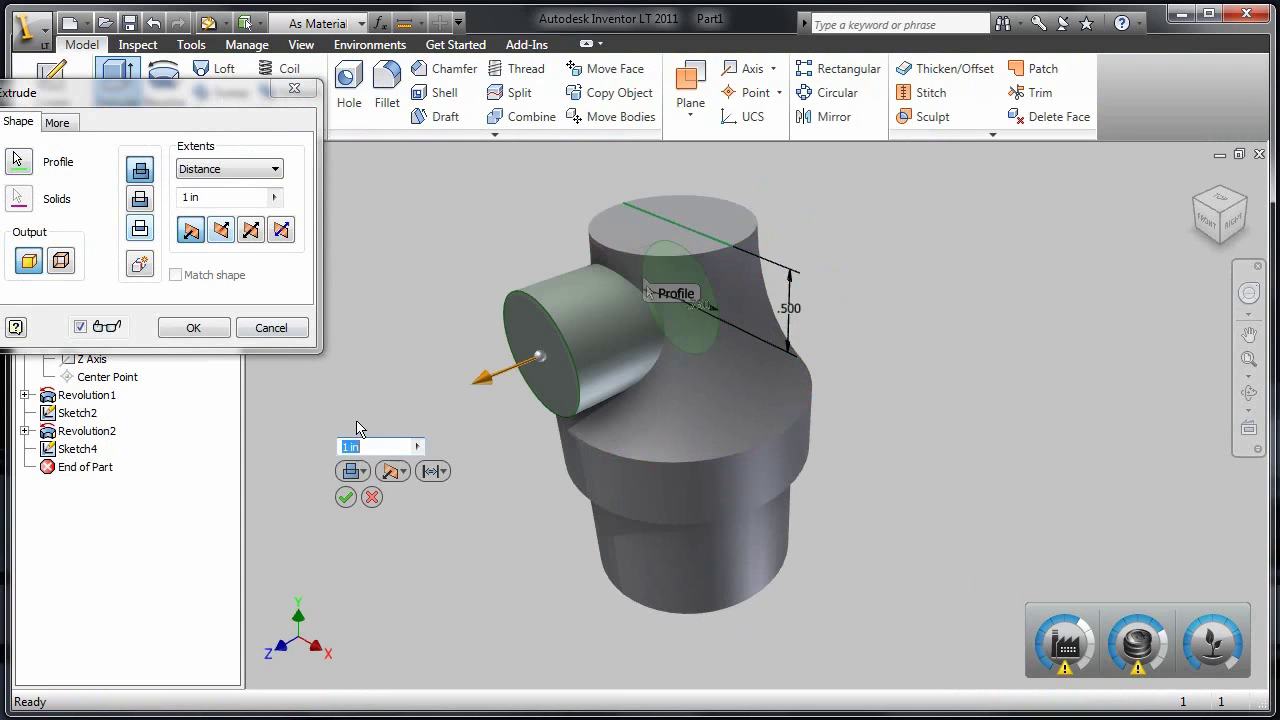
left_click(400, 471)
left_click(441, 539)
left_click_drag(574, 340, 534, 355)
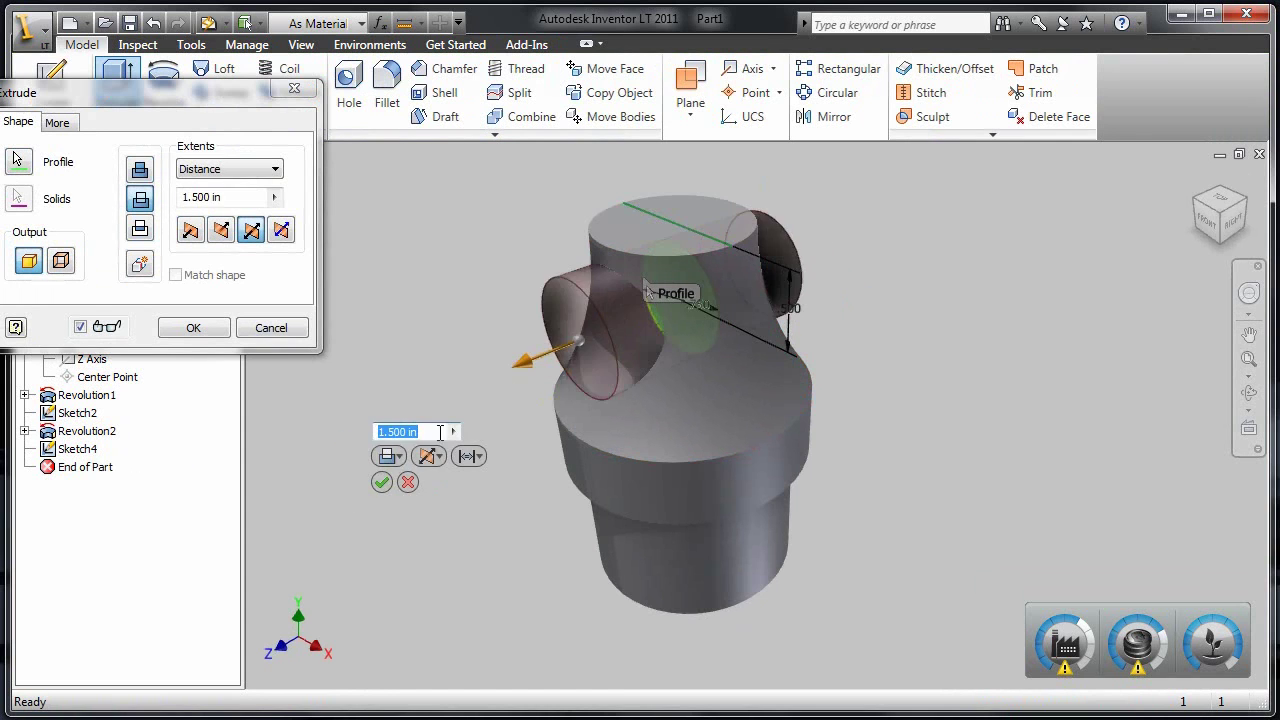
left_click(383, 483)
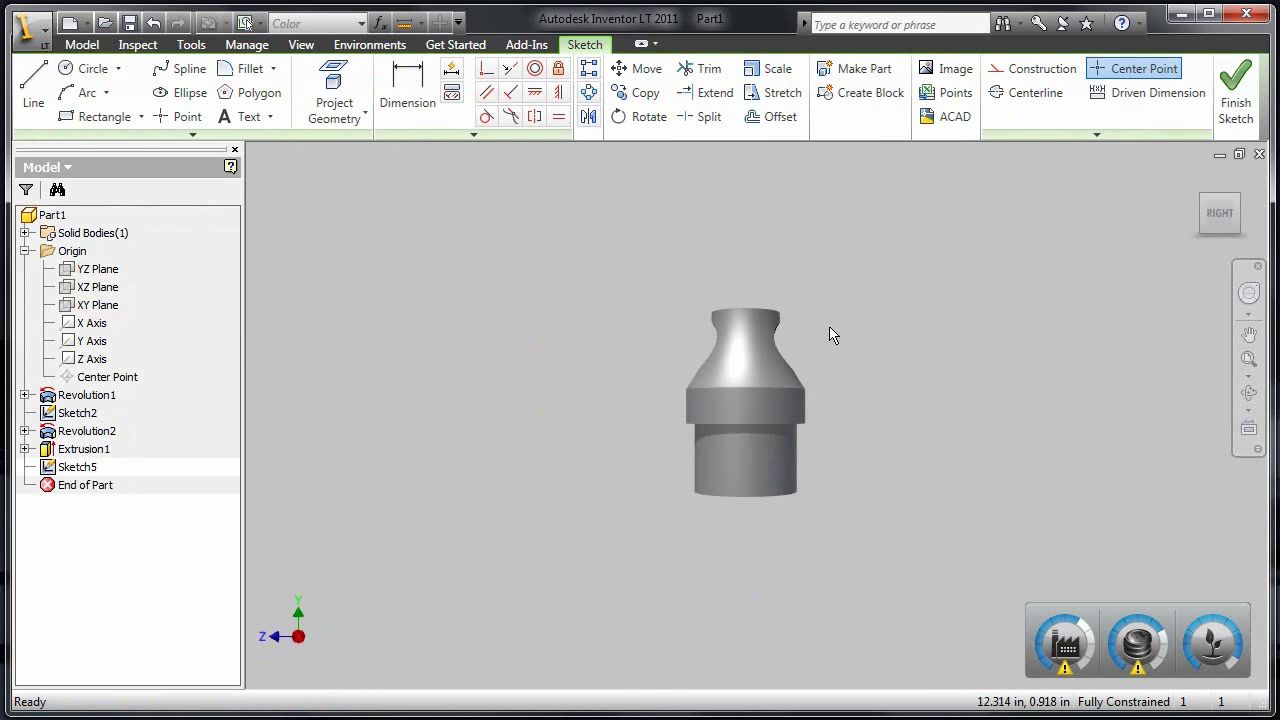
In the new side-view sketch, slice the graphics and project the body's top edge and the collar's -Z side edge
scroll(785, 365, "down", 6)
key("F7")
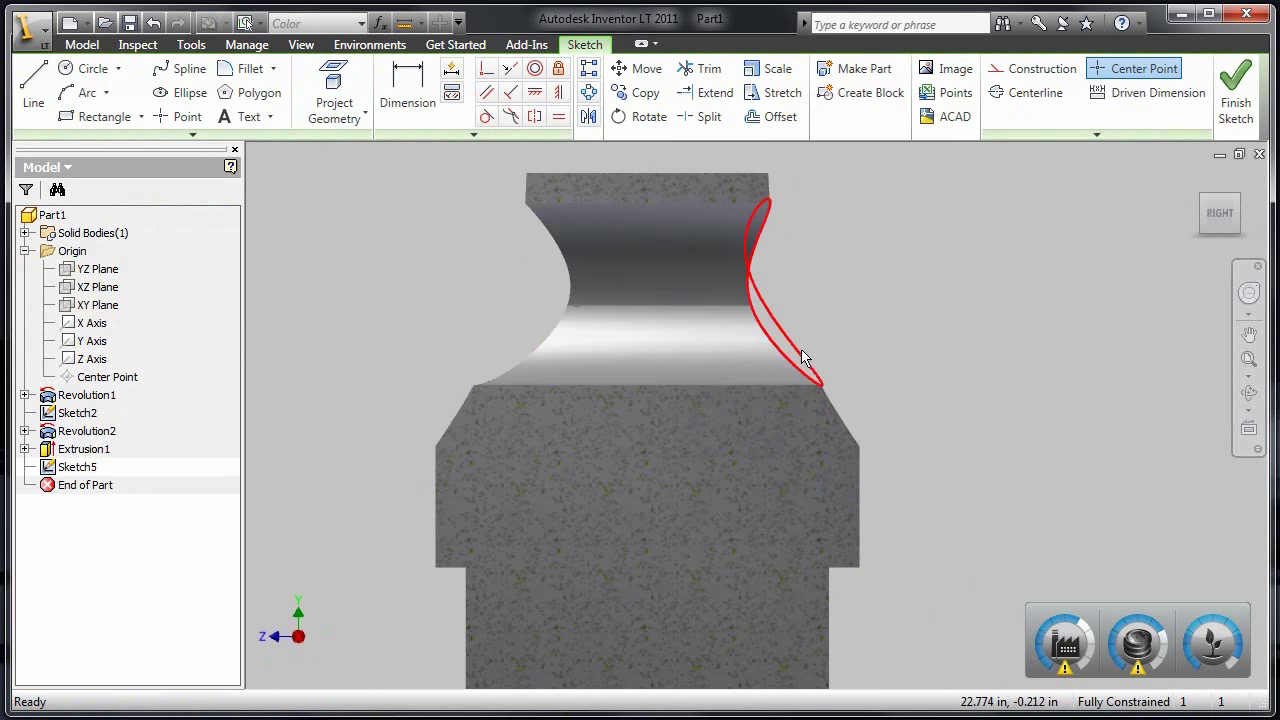
left_click(334, 92)
left_click(626, 186)
left_click(862, 463)
scroll(1016, 364, "up", 3)
Draw a spline from the projected top edge down to the collar's upper corner on the -Z side, with one intermediate point
left_click(179, 68)
left_click(835, 250)
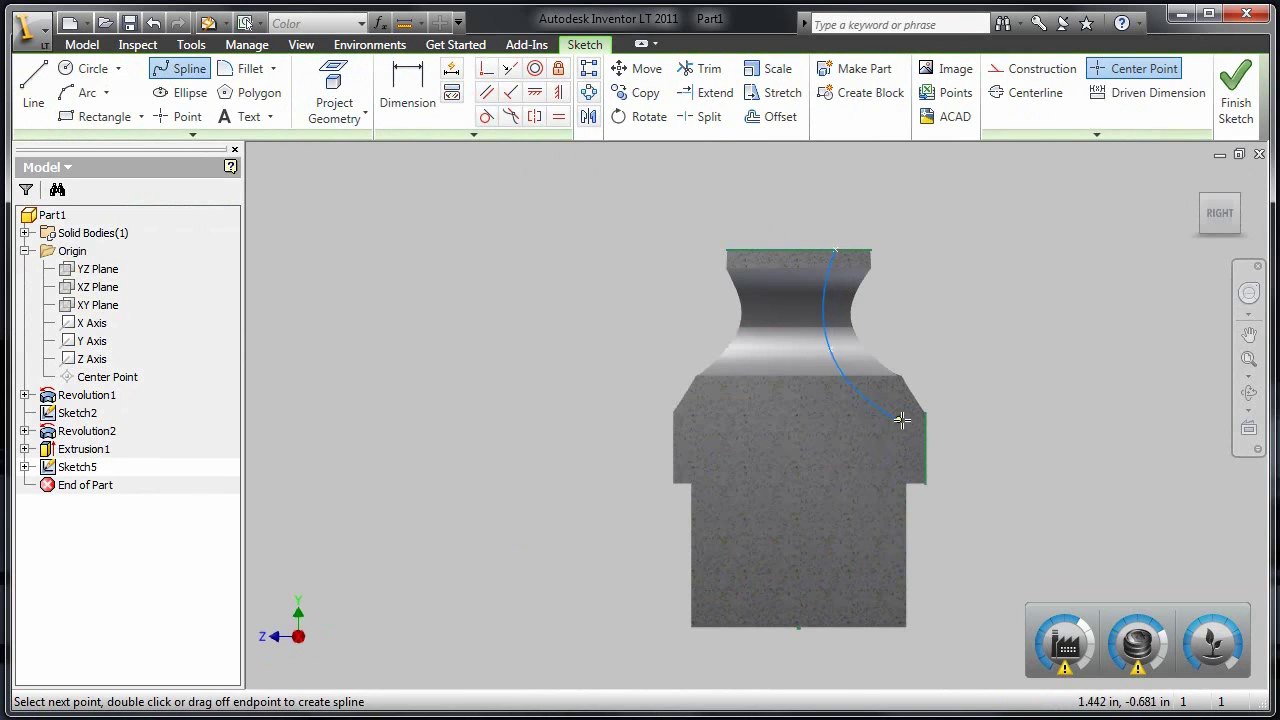
left_click(925, 413)
right_click(925, 413)
left_click(962, 437)
Constrain the spline's tangent handles parallel to Y at the top end and to Z at the collar end, and shorten the collar-end handle
left_click(845, 230)
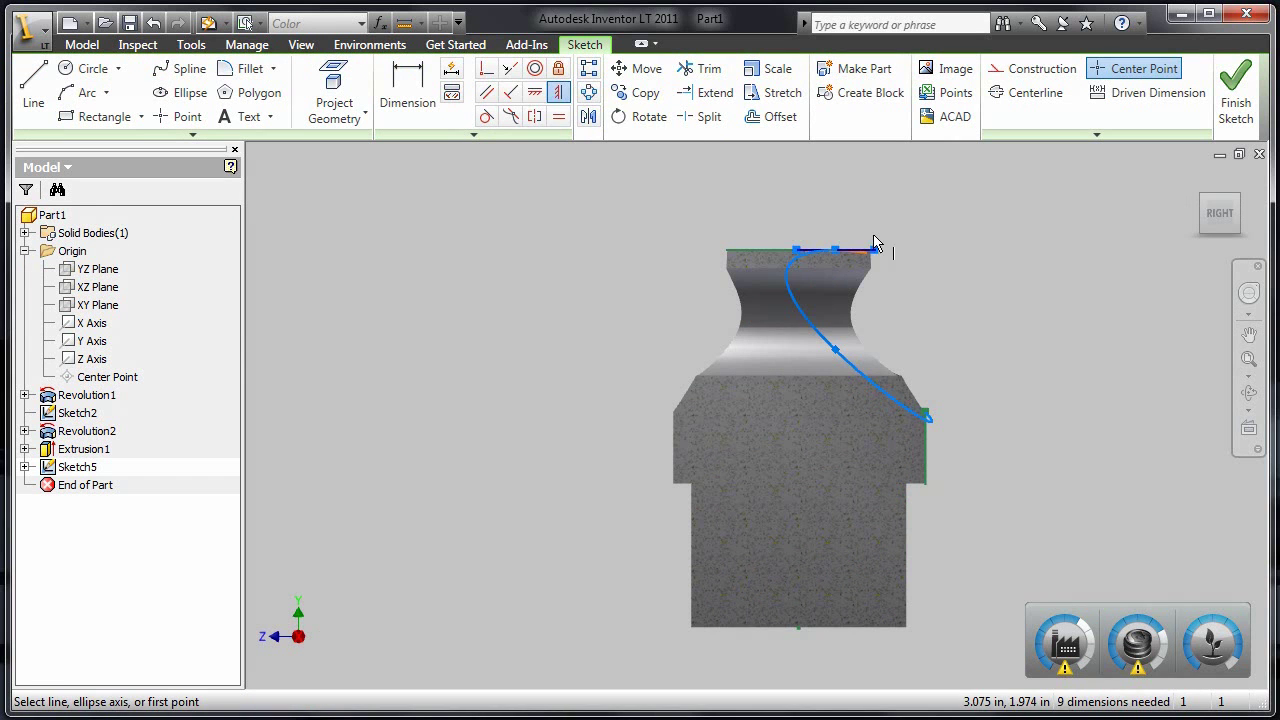
key("ctrl+z")
left_click(558, 92)
left_click(850, 213)
left_click(925, 412)
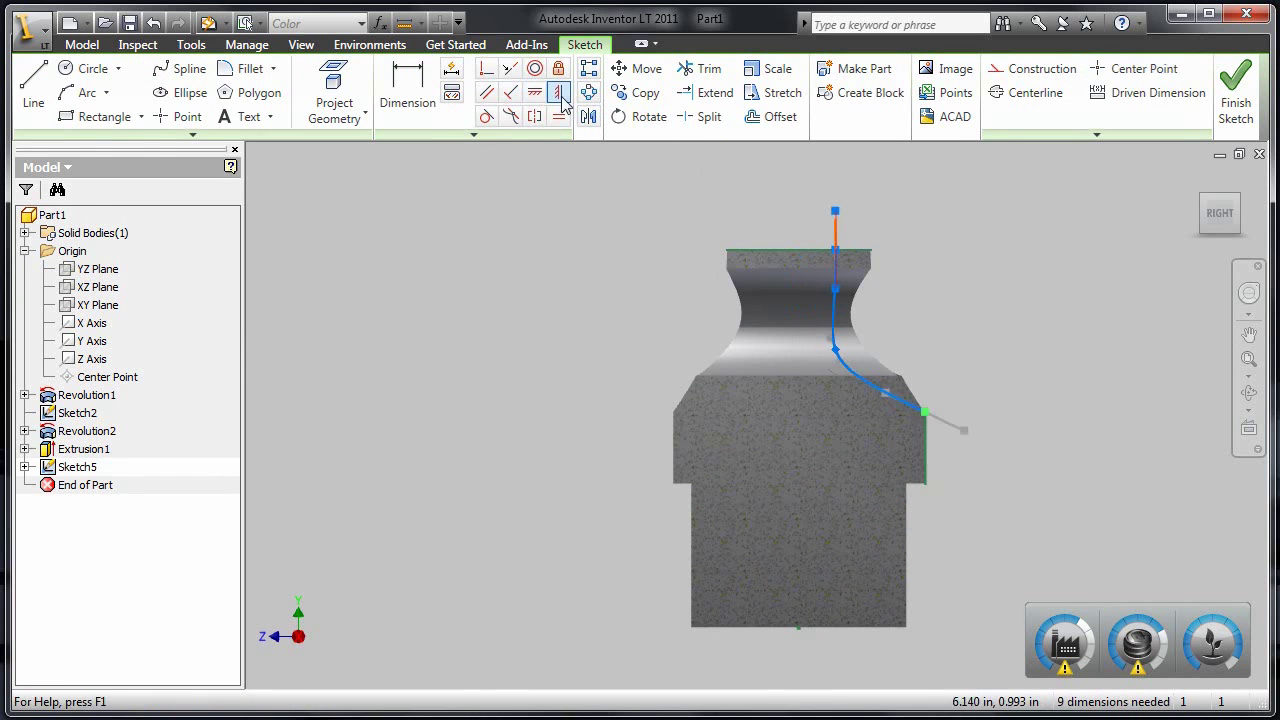
left_click(558, 98)
left_click(960, 429)
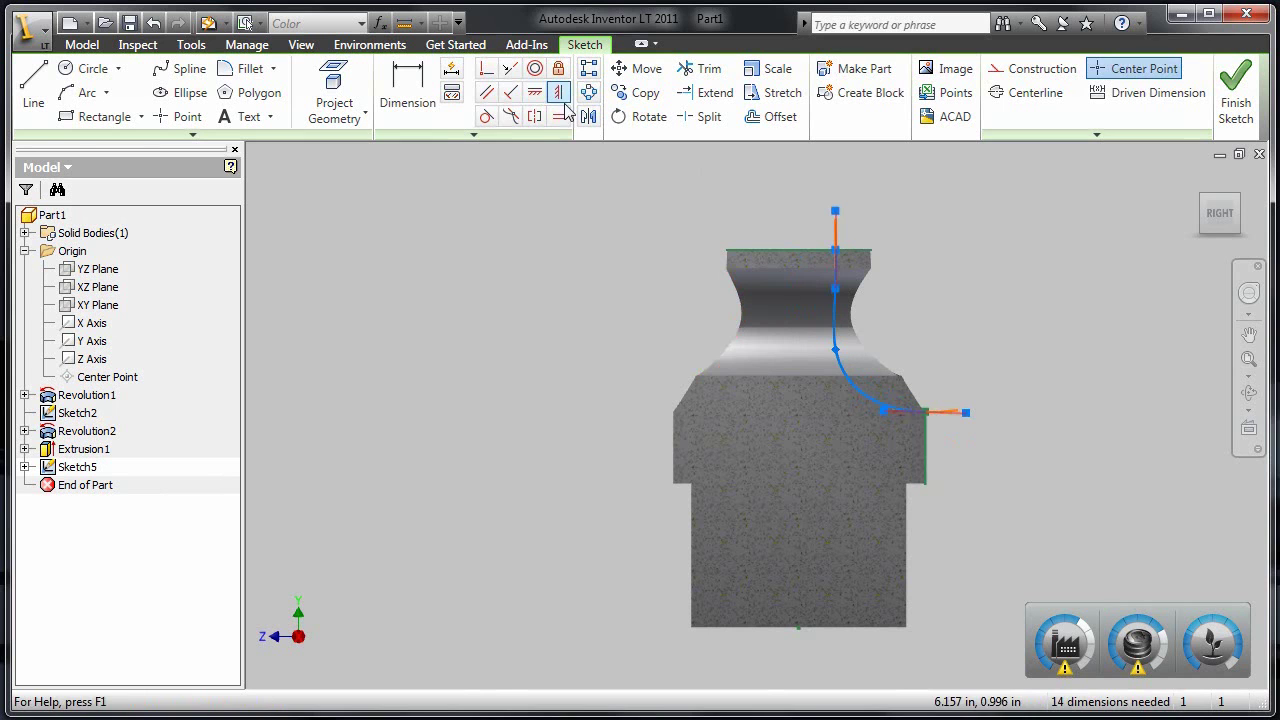
key("Escape")
left_click_drag(884, 411, 902, 411)
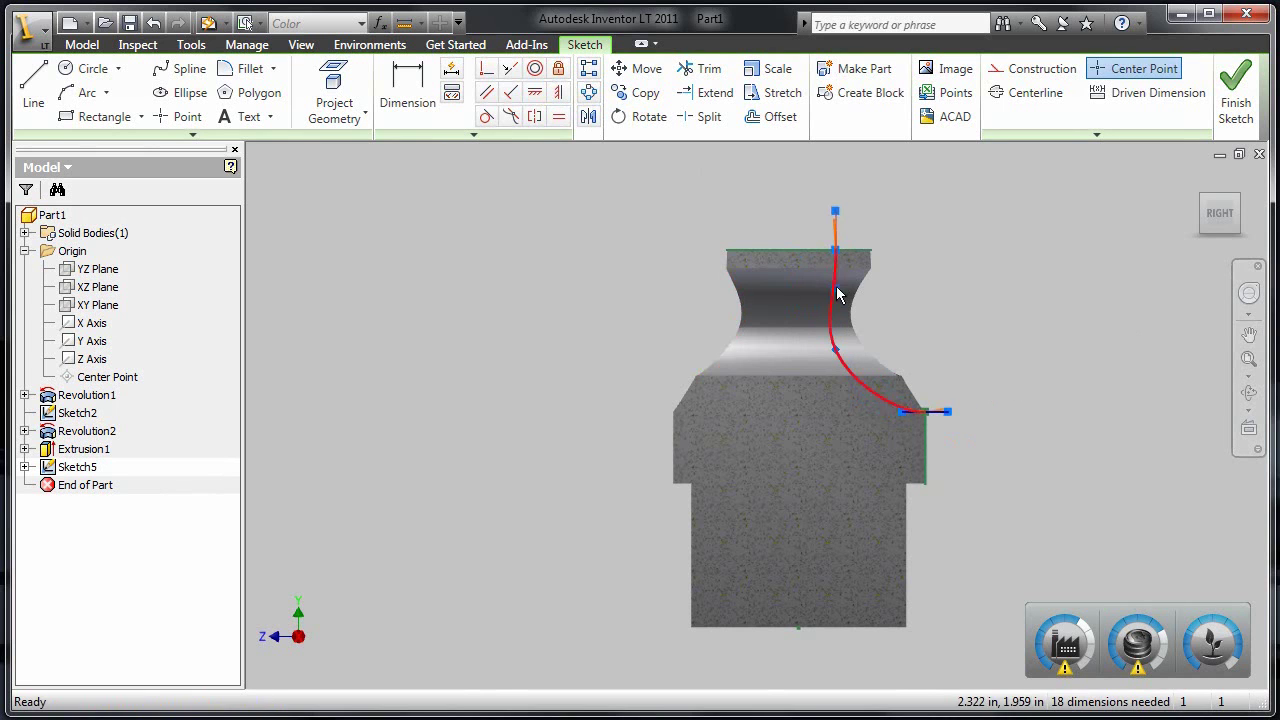
Dimension the spline's top endpoint 0.225 in from the -Z end of the projected top edge
key("d")
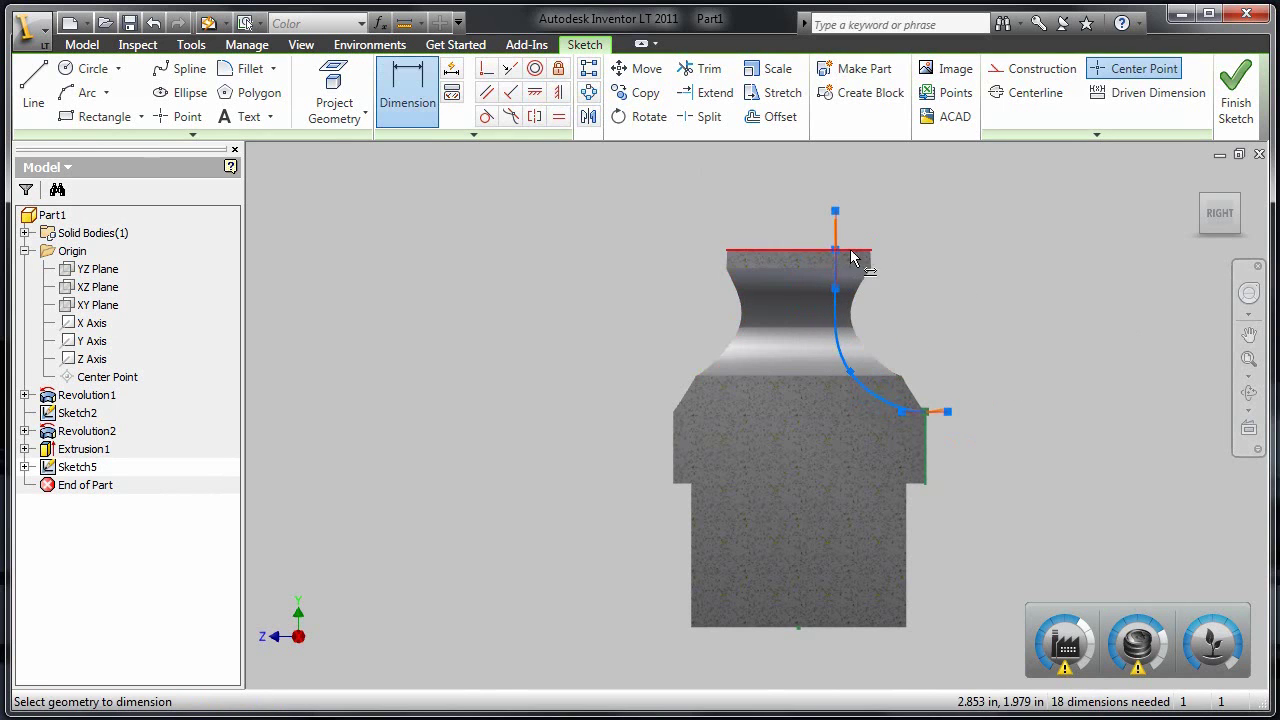
left_click(837, 225)
left_click(849, 251)
left_click(925, 255)
type(".225")
key("Return")
key("Escape")
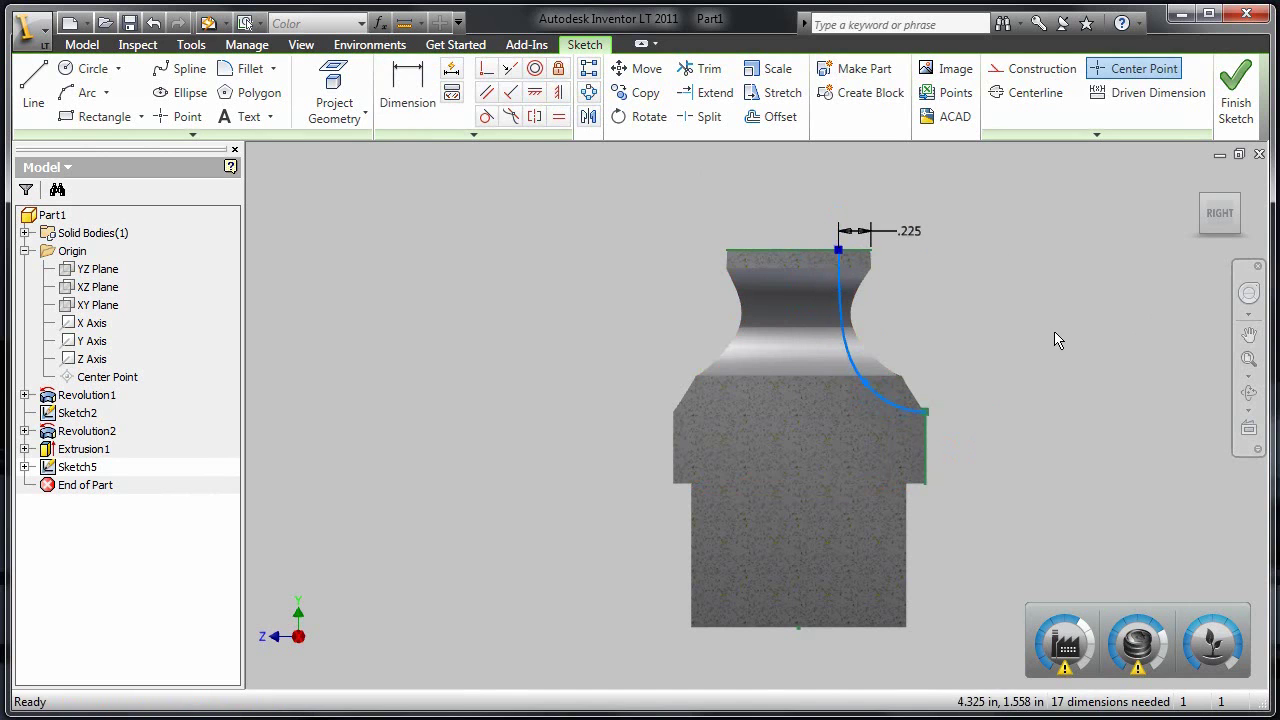
Extrude the region outside the spline as a symmetric cut with a distance of 2.25 in
left_click(1236, 95)
key("e")
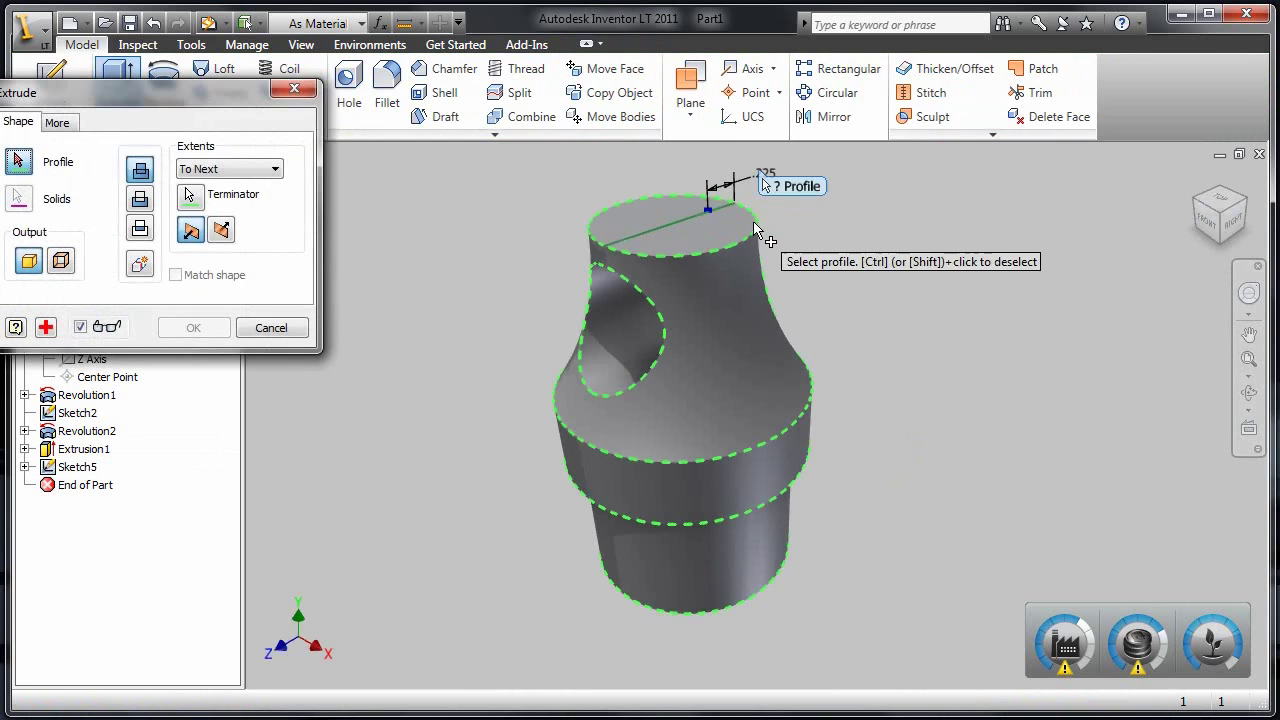
left_click(708, 278)
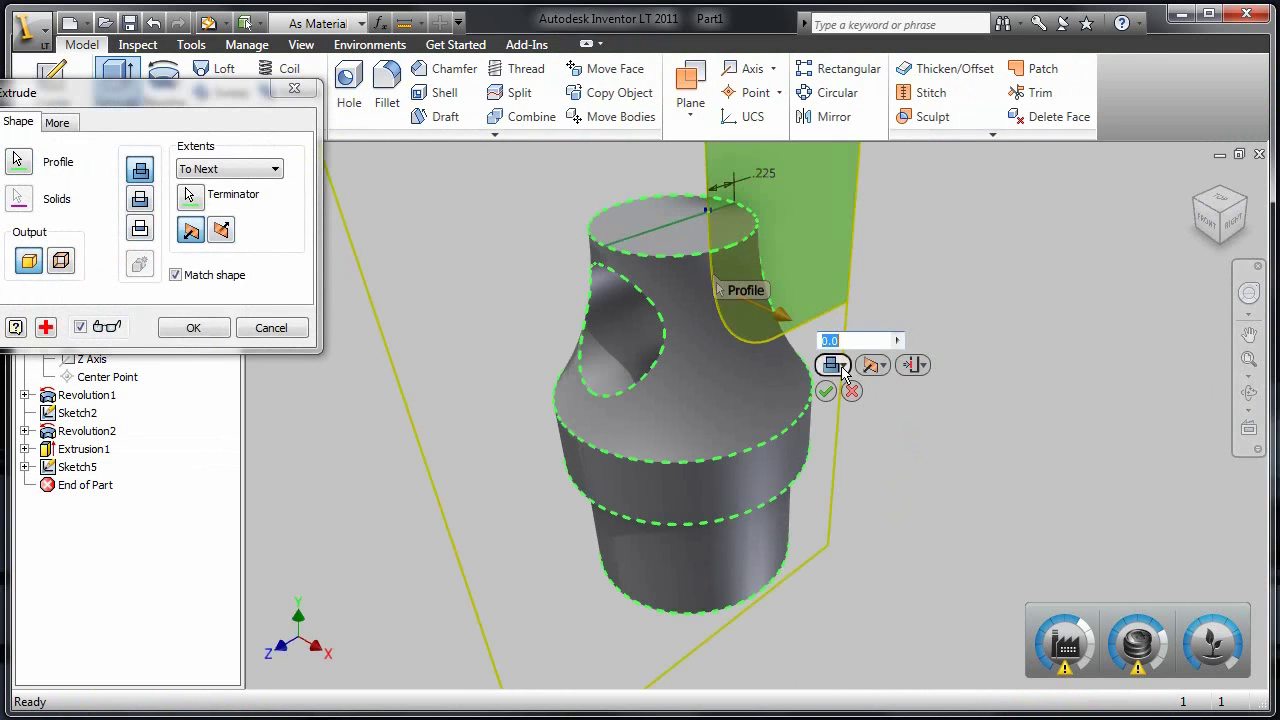
left_click(842, 368)
left_click(845, 414)
left_click(616, 245)
left_click(640, 314)
left_click_drag(789, 321, 928, 382)
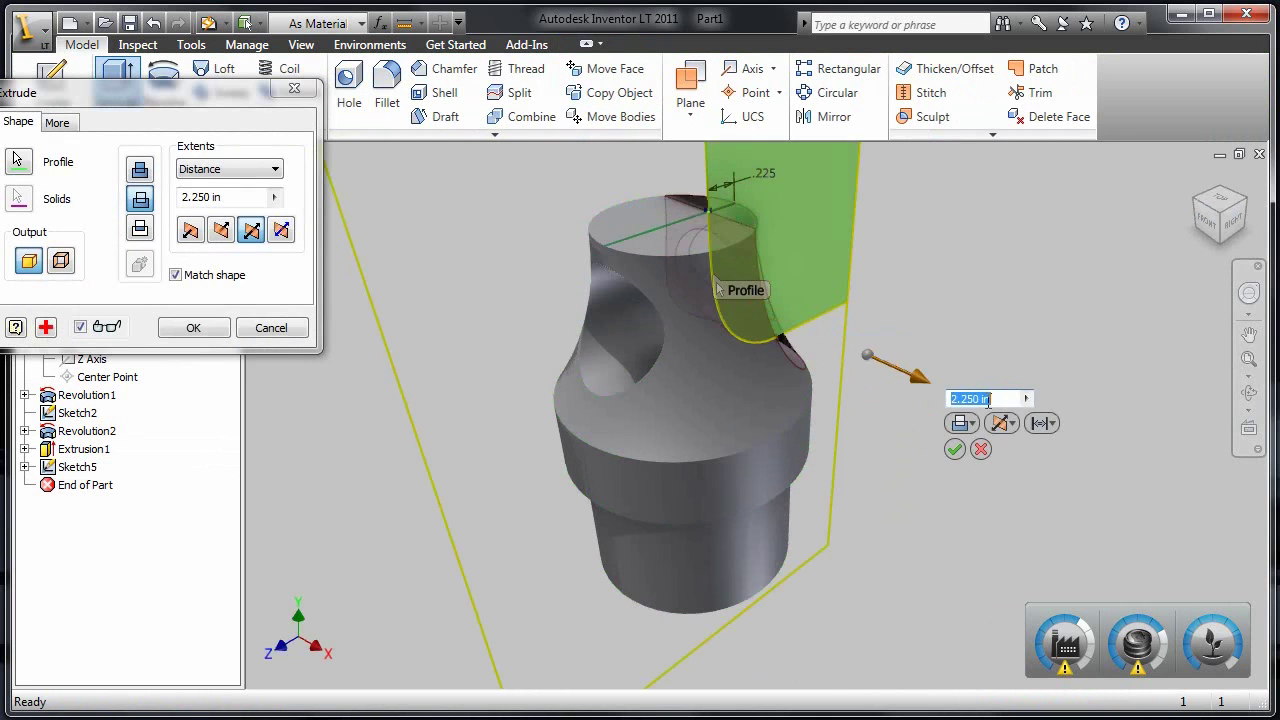
left_click(954, 449)
Mirror the spline-shaped extrusion cut about the XY Plane
left_click(1249, 393)
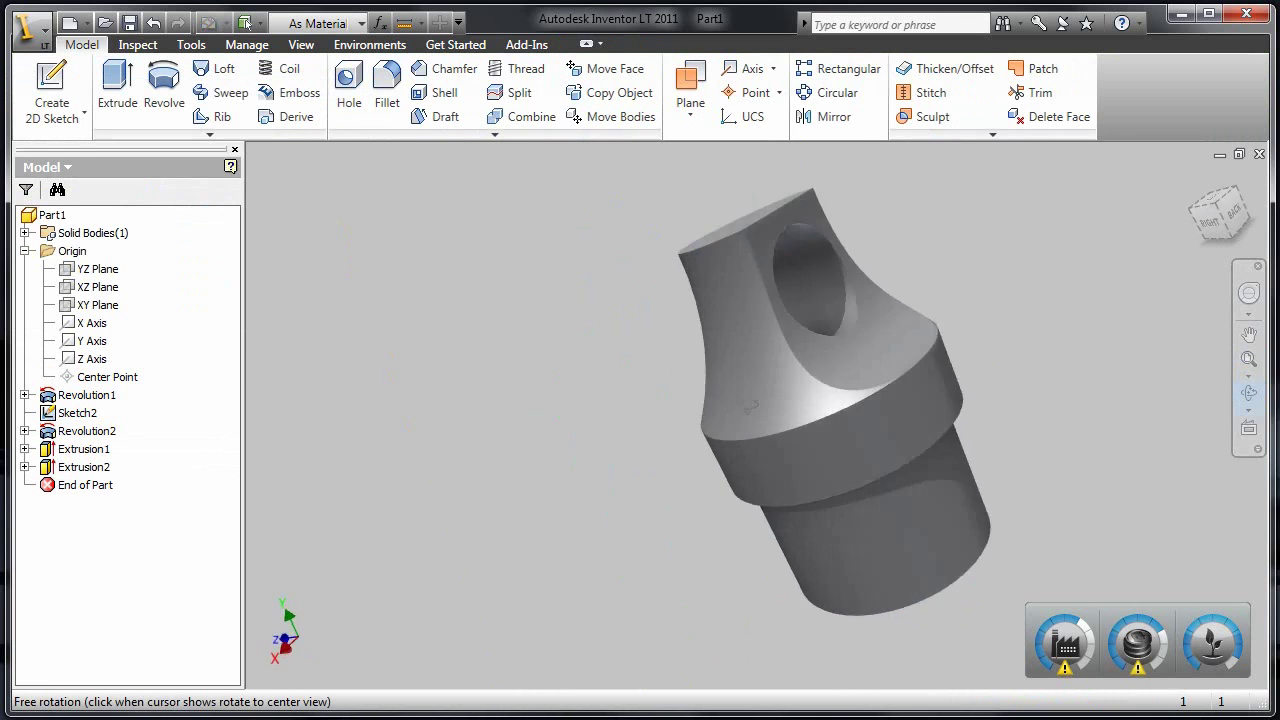
left_click_drag(751, 407, 1171, 240)
key("F6")
key("Escape")
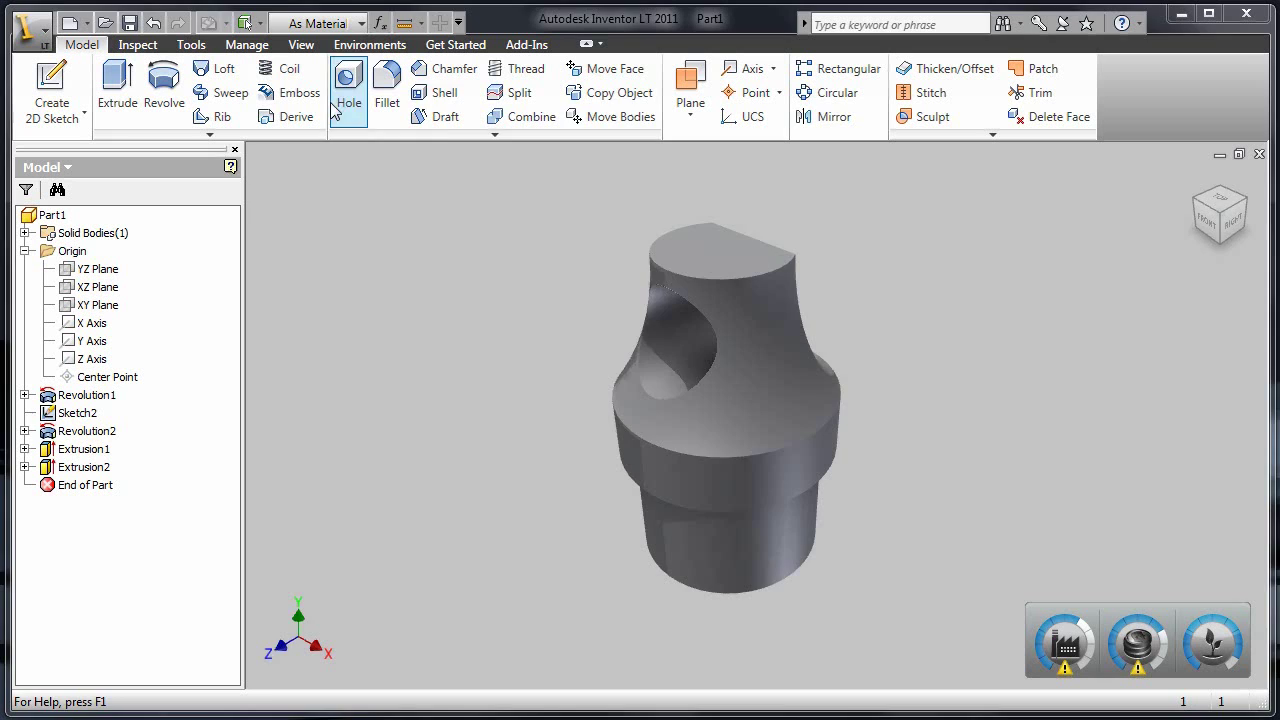
left_click(826, 116)
left_click(808, 363)
left_click(340, 222)
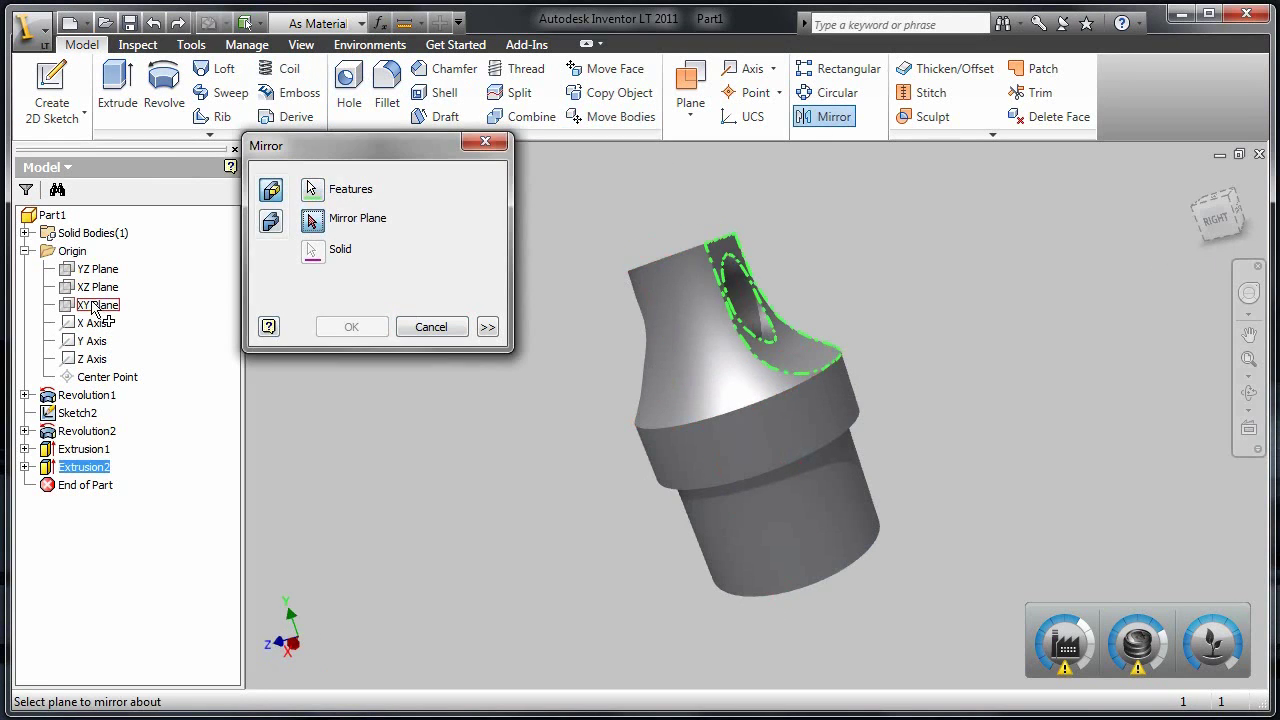
left_click(93, 306)
left_click(351, 327)
Edit the 0.225 in offset dimension in the spline cut's sketch to thin the upper tab
key("F6")
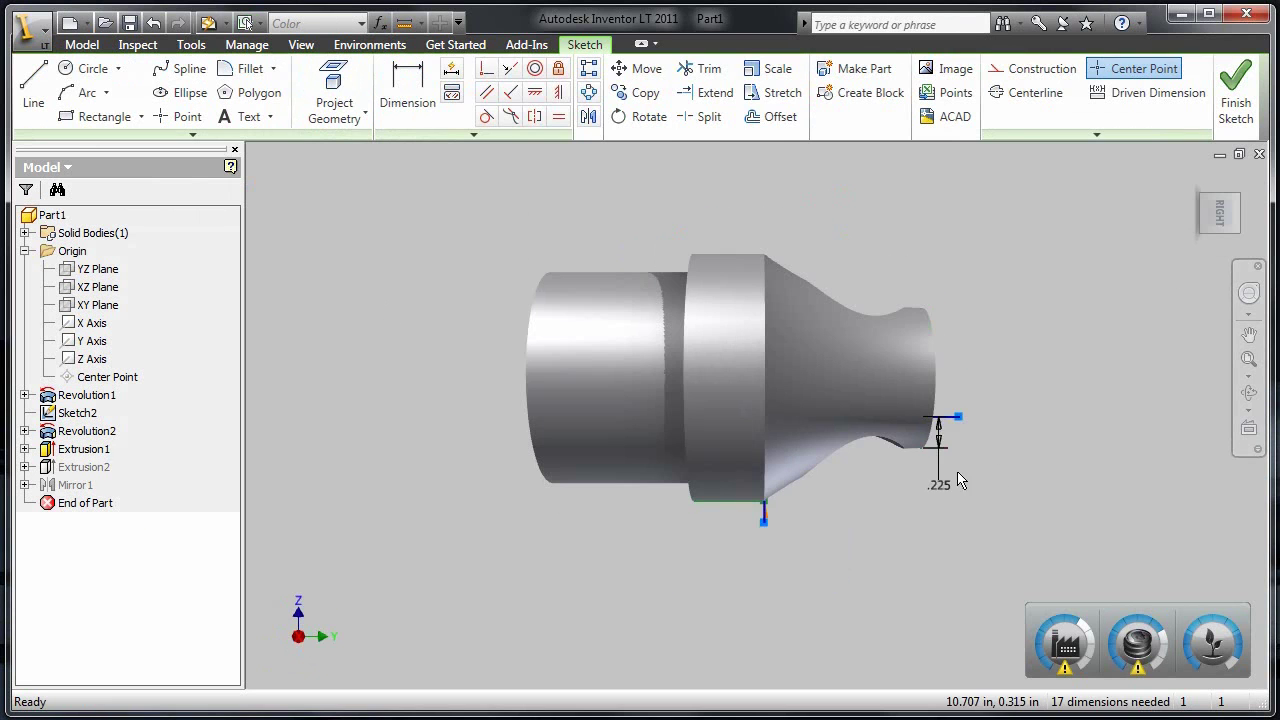
left_click(943, 486)
key("Return")
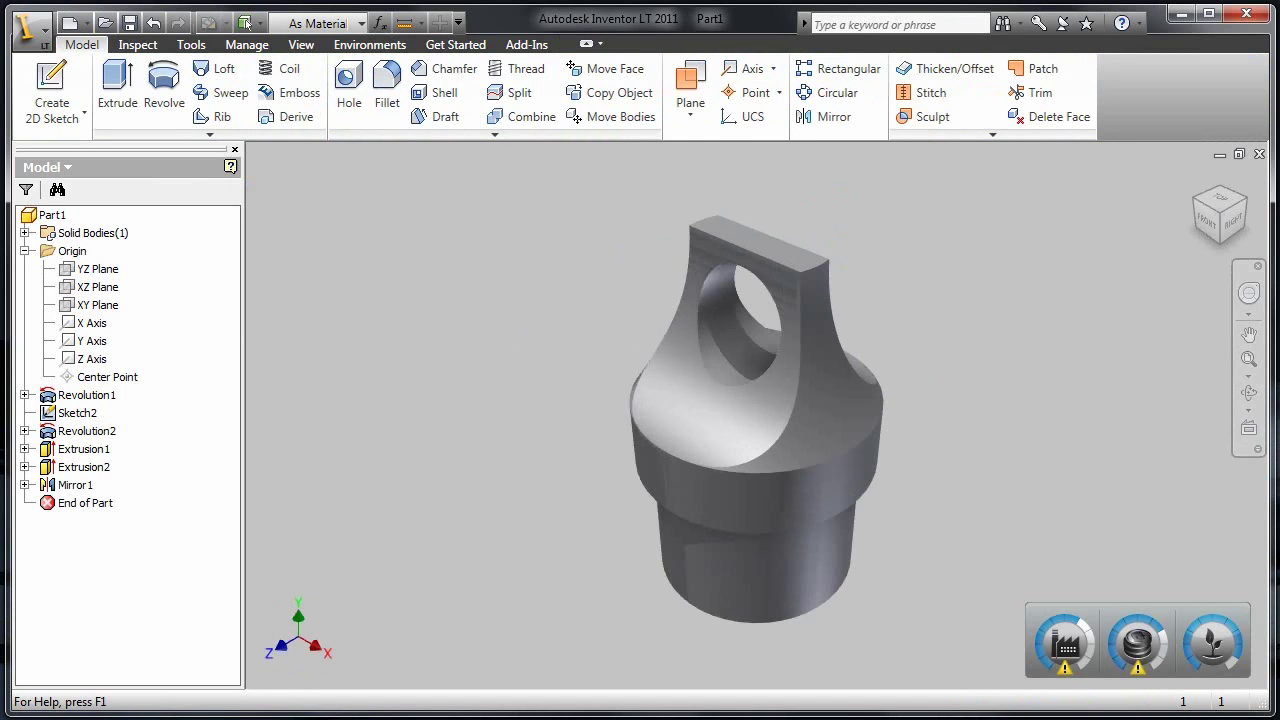
Fillet the two short top edges of the tab at 0.125 in and the rim edges of the through hole at 0.03 in
left_click(805, 262)
left_click(814, 268)
left_click(832, 241)
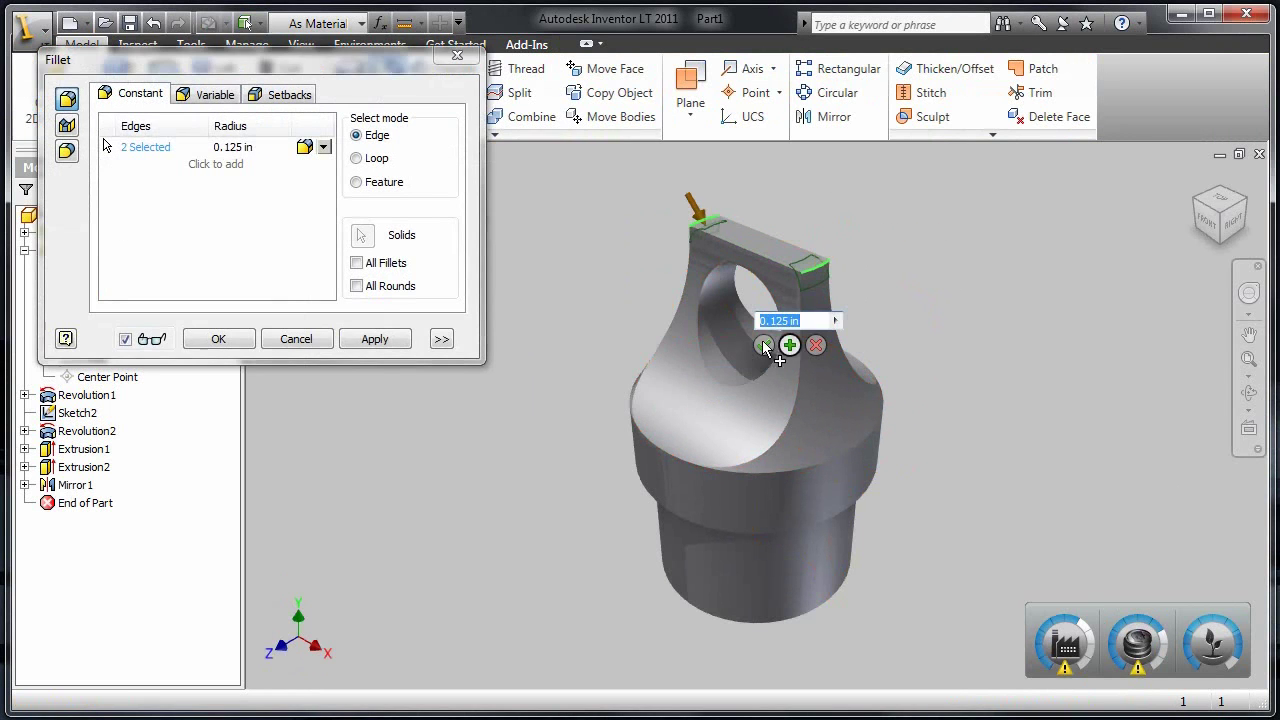
left_click(790, 346)
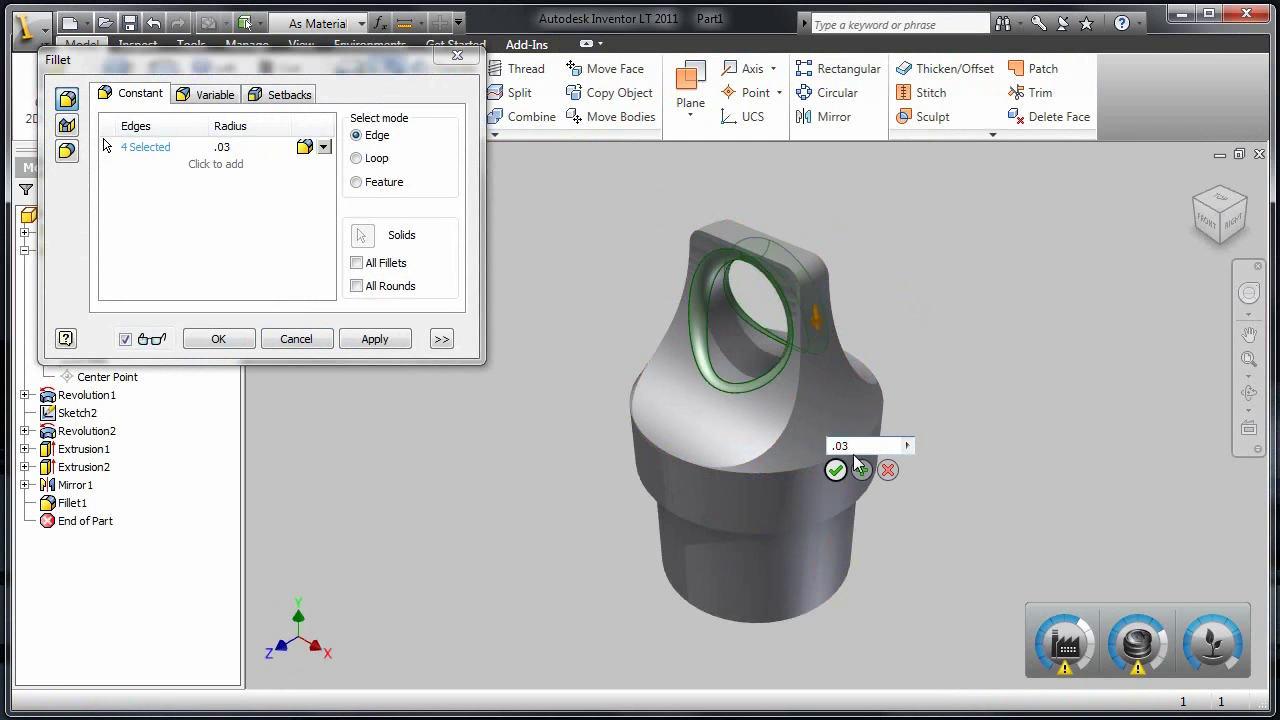
left_click(836, 469)
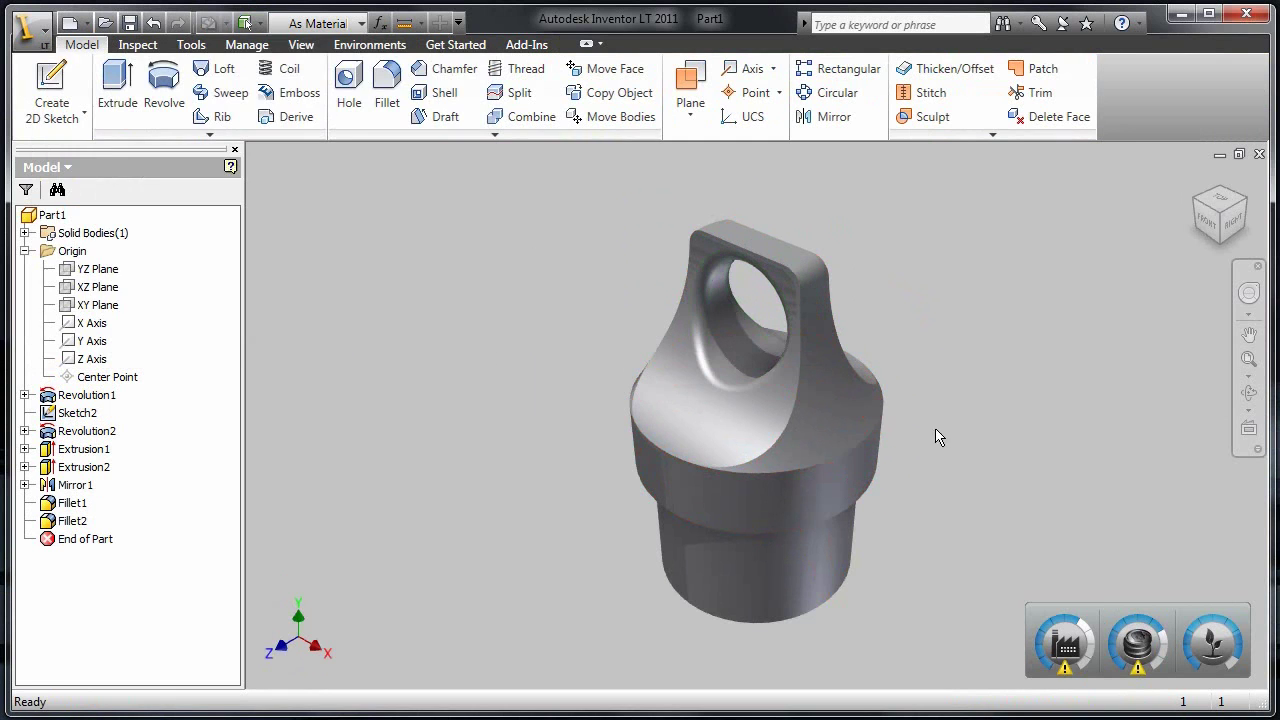
Fillet the collar's upper edge, and fillet the outer edge chains of both spline cuts with a 0.03125 in radius
left_click(865, 428)
key("f")
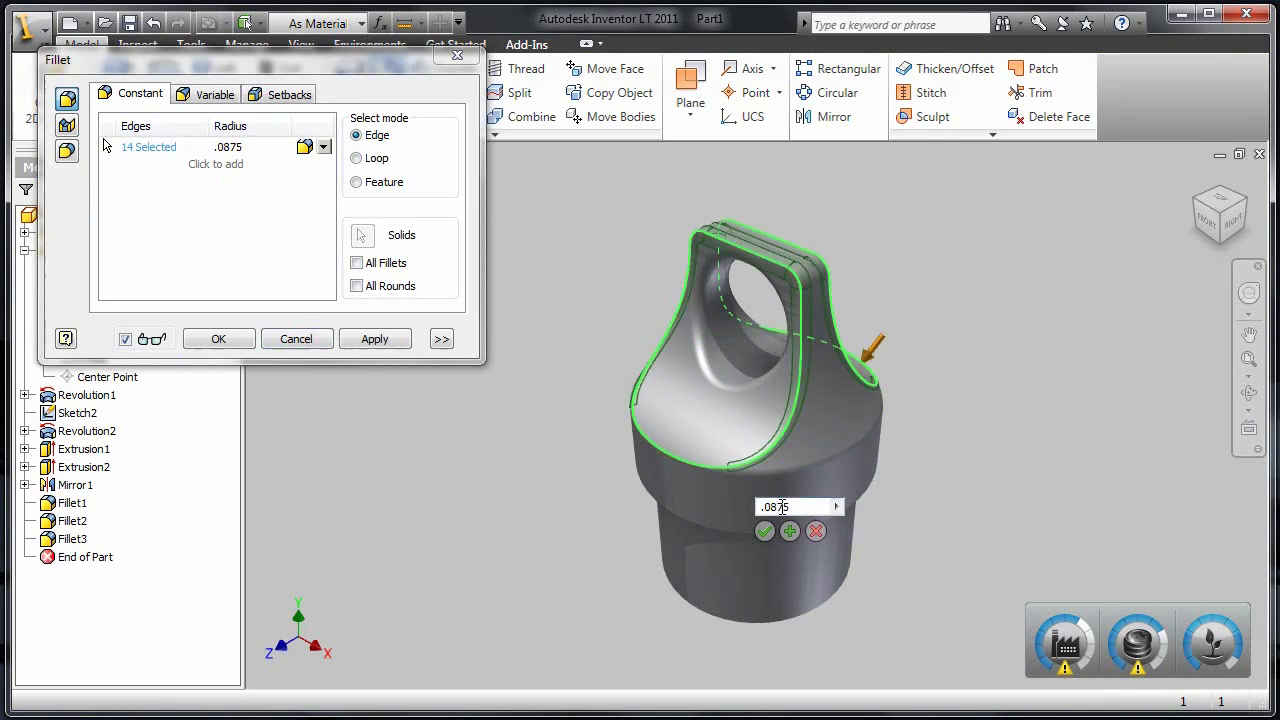
type(".03125")
key("Return")
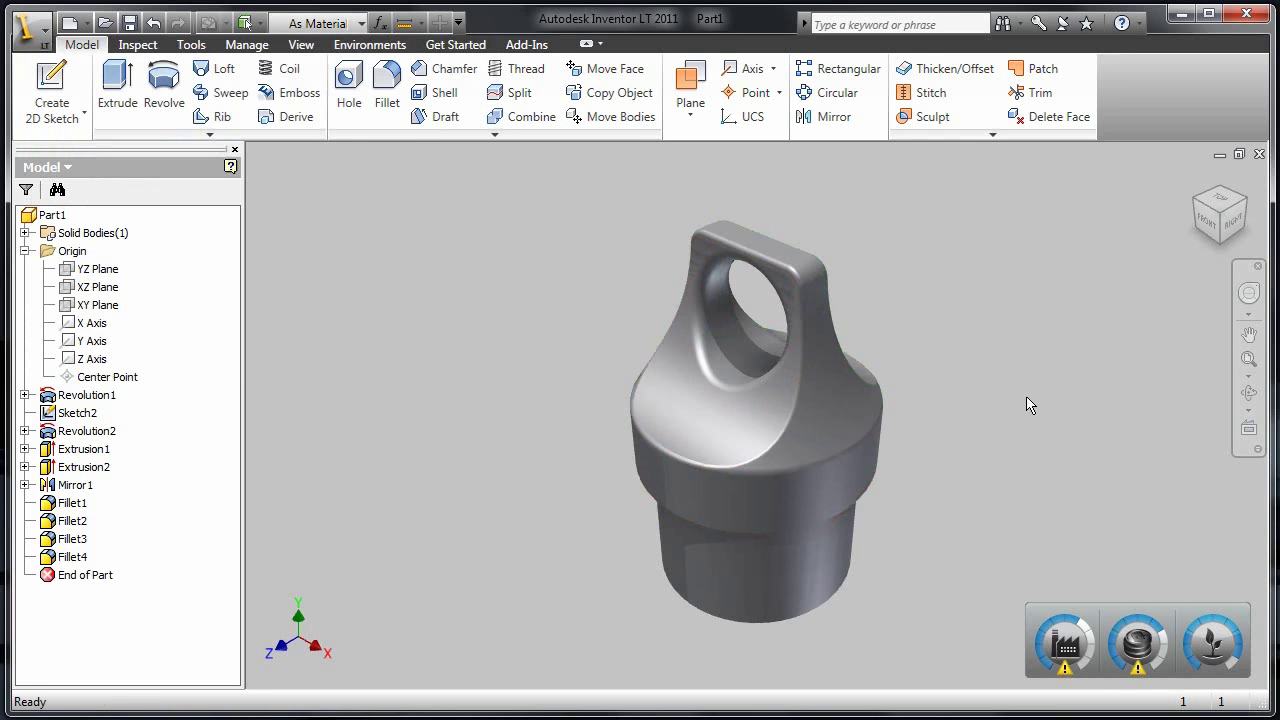
Shell the part to a 0.05 in wall thickness, removing the round bottom face
left_click(435, 92)
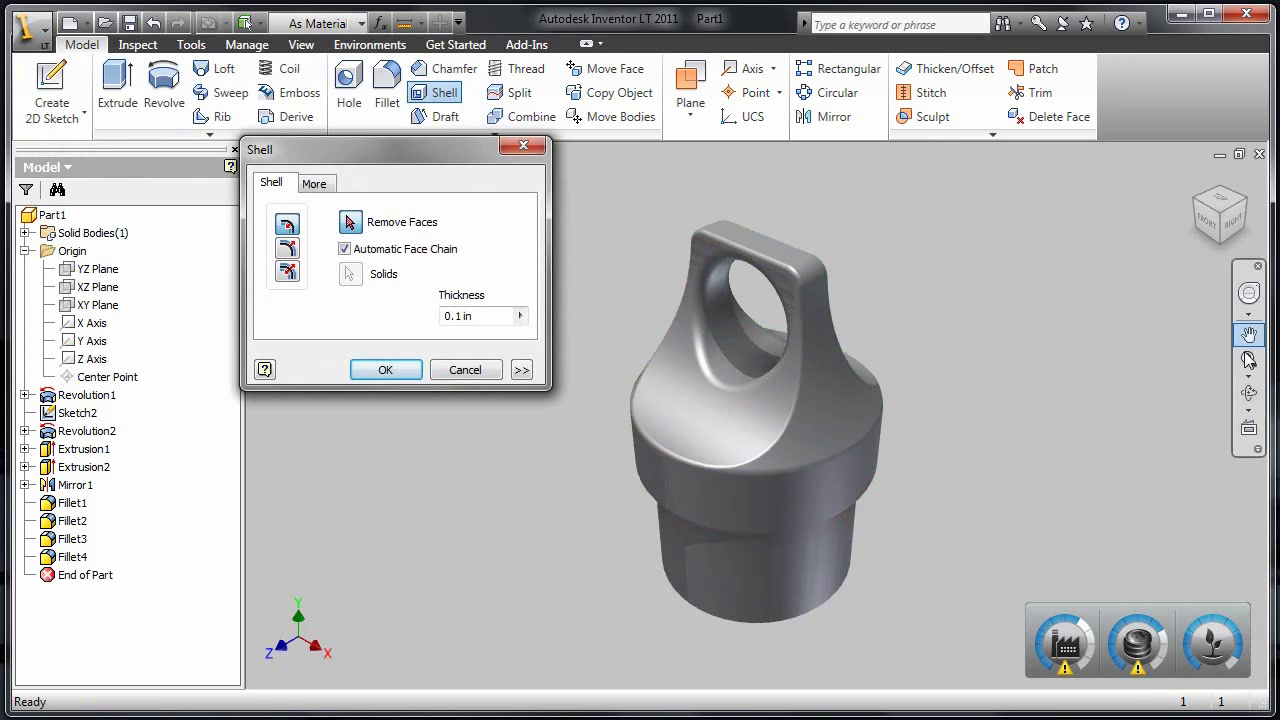
left_click(1248, 393)
left_click_drag(790, 420, 754, 234)
left_click(352, 222)
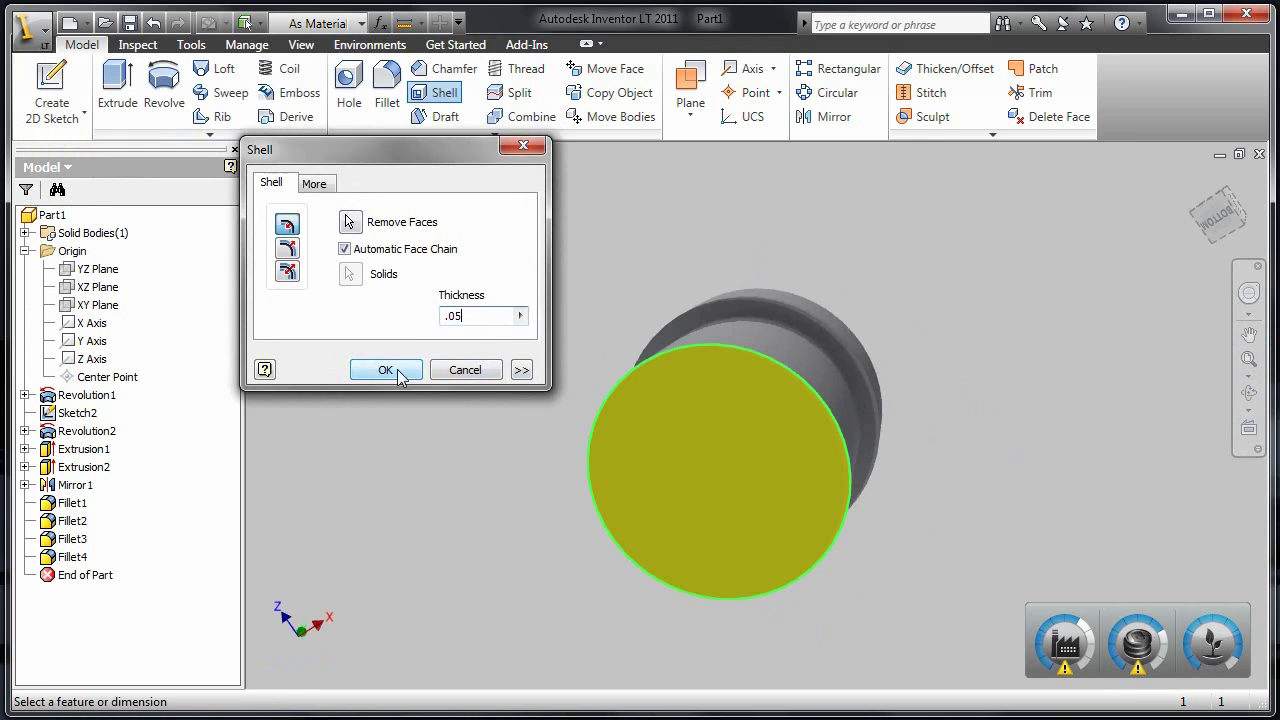
left_click(399, 370)
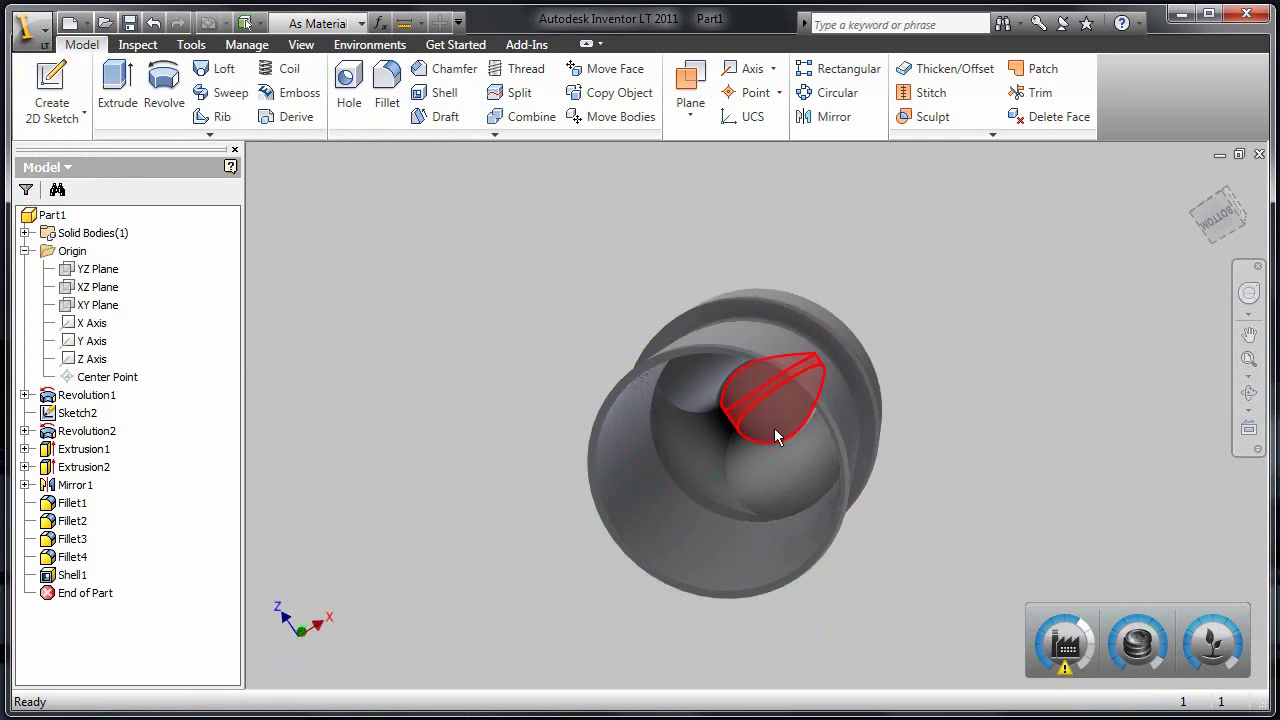
Apply the Black Vinyl (texture) colour to the whole part
middle_click_drag(774, 428, 788, 404, "shift")
left_click_drag(636, 349, 737, 441)
middle_click_drag(737, 441, 880, 414, "shift")
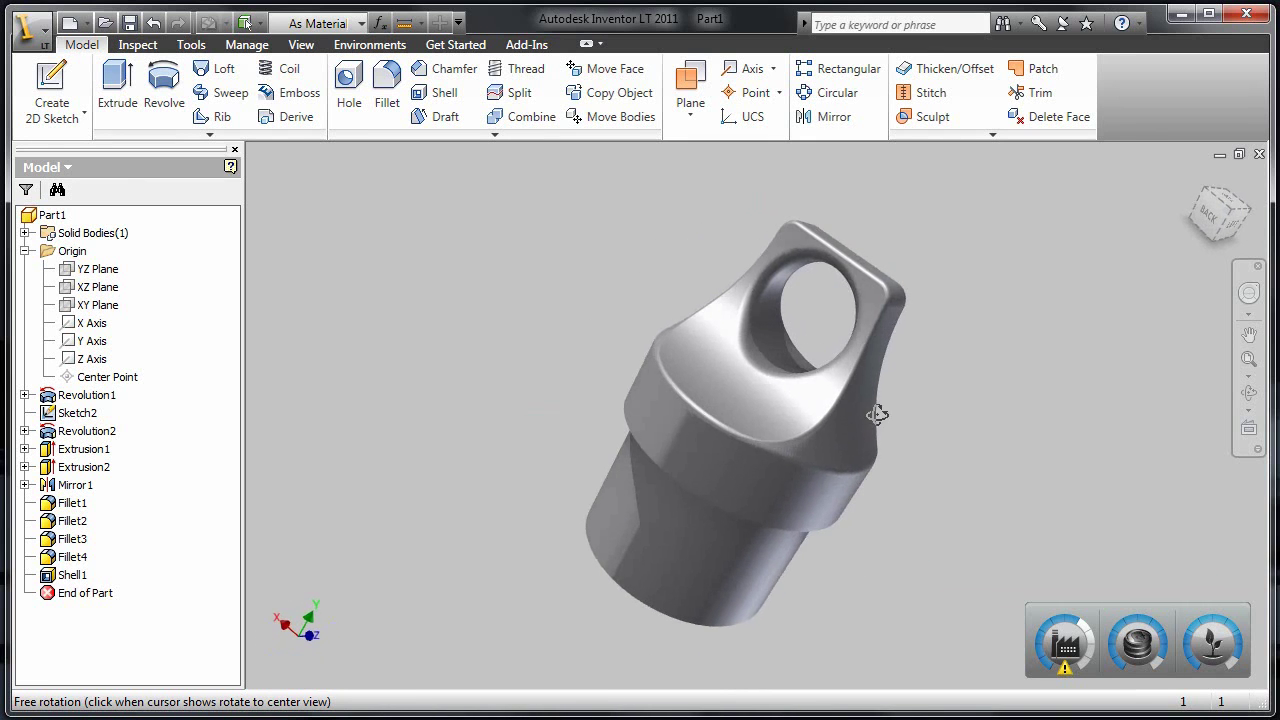
left_click(1238, 218)
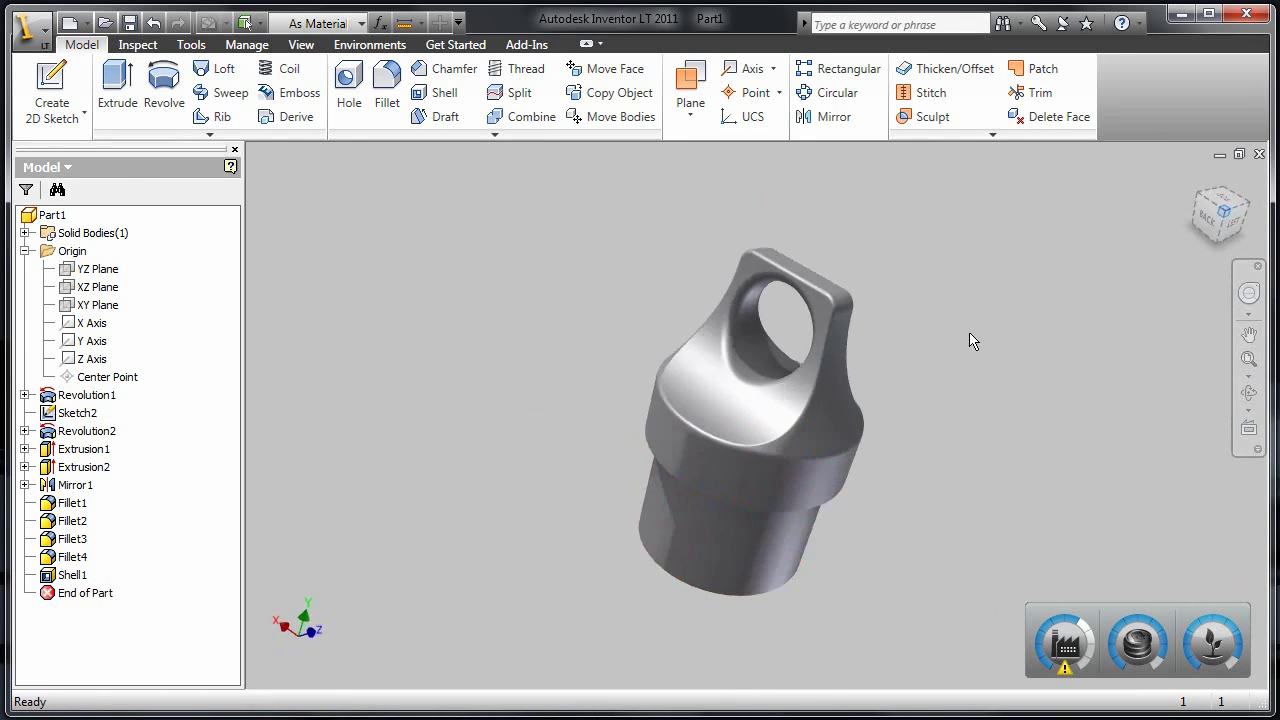
left_click(362, 24)
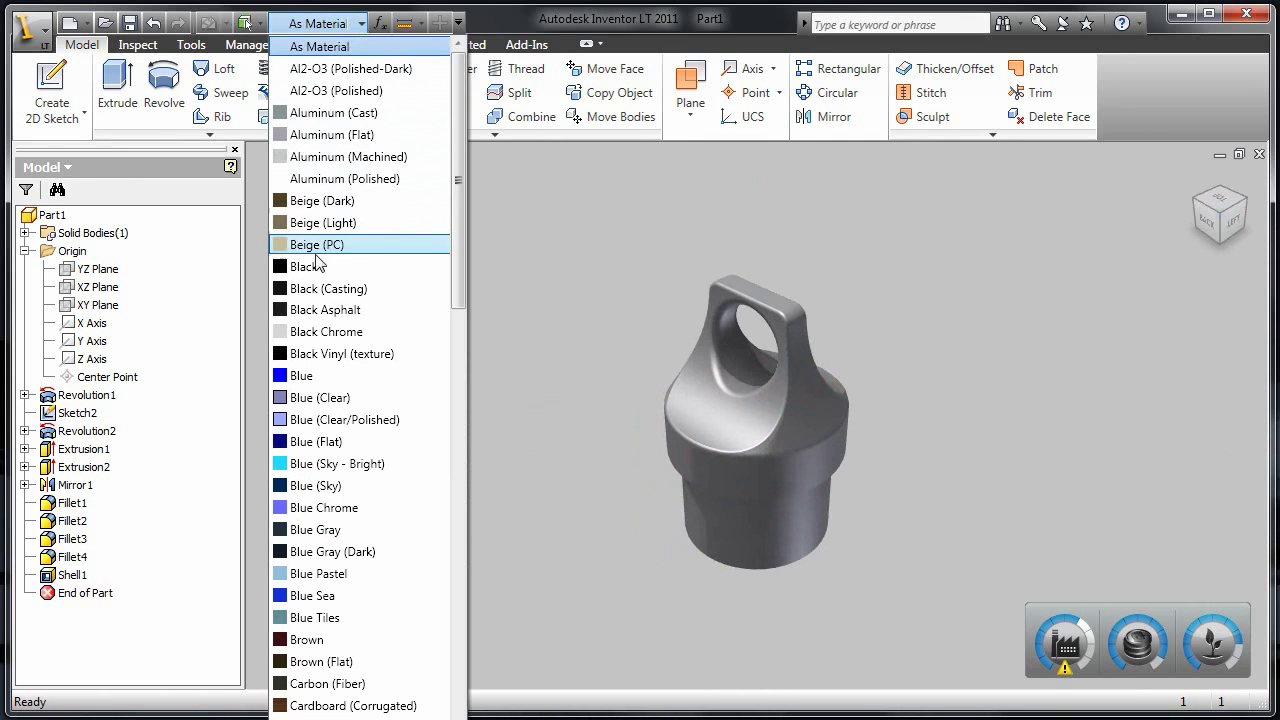
left_click(330, 353)
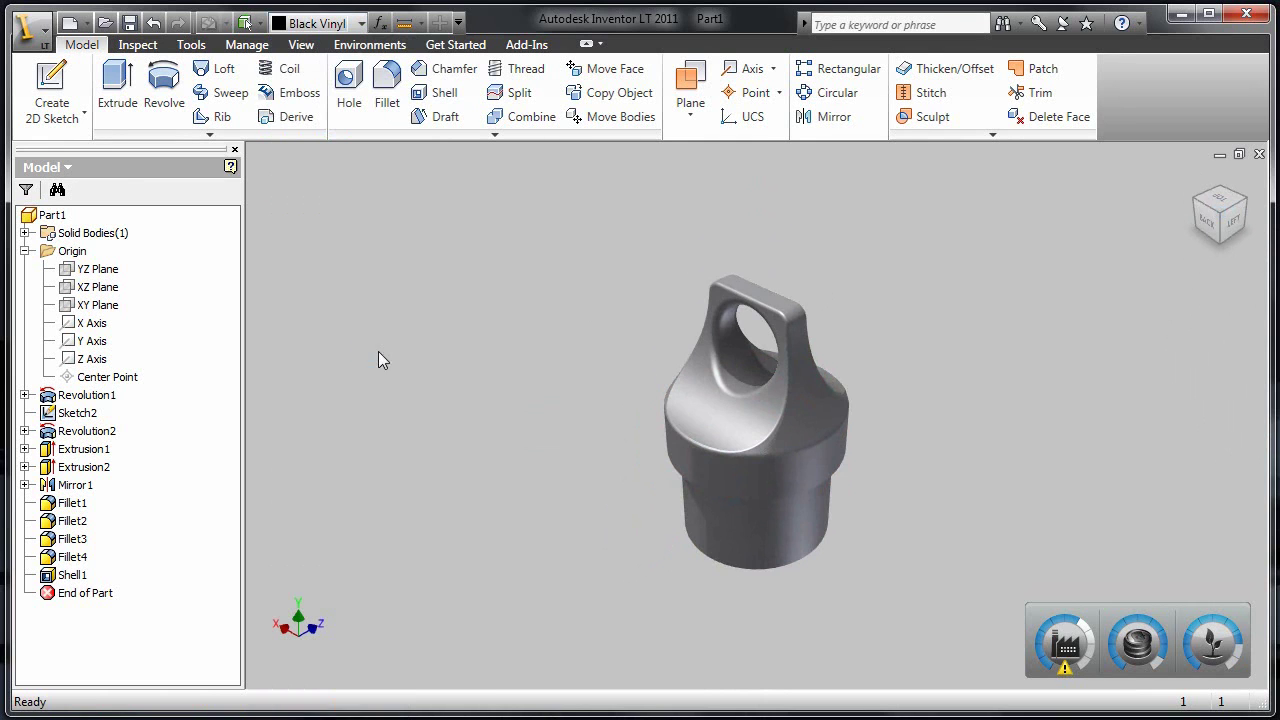
left_click(279, 92)
left_click(388, 284)
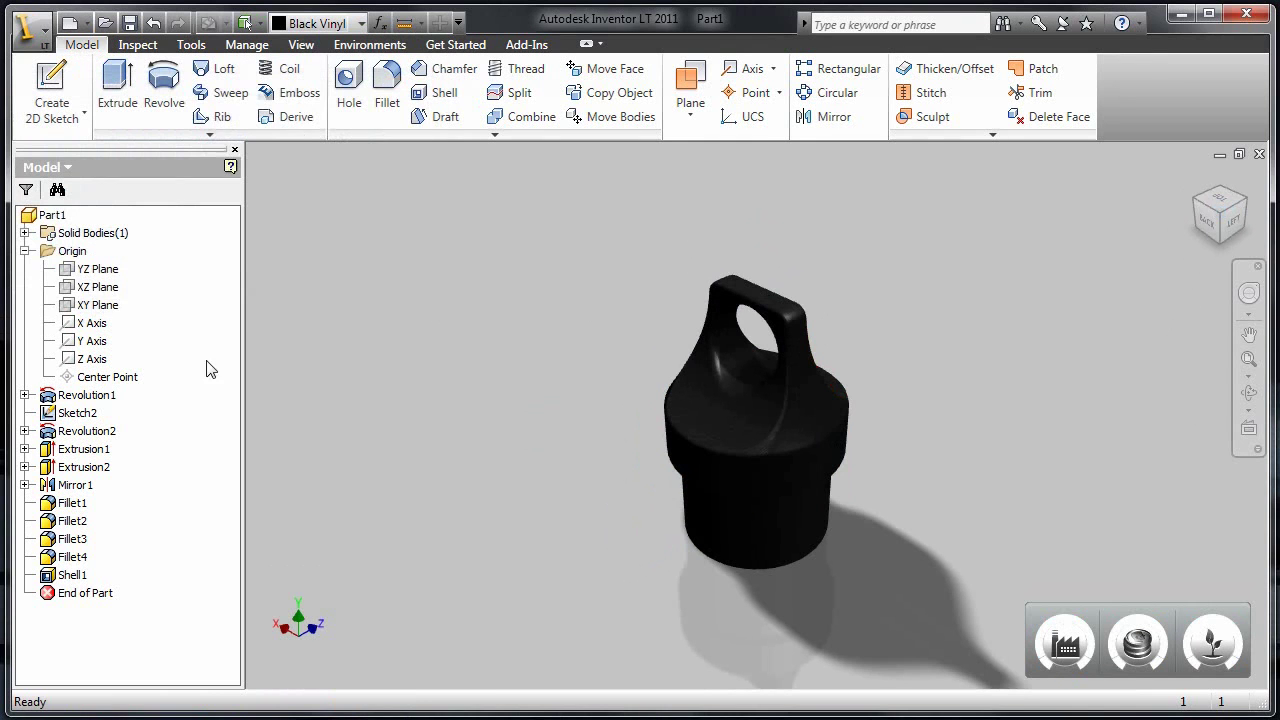
Start a sketch on the XY plane and place the text "ADSK KRYPTON" on the collar area
left_click(105, 308)
key("s")
left_click(1251, 336)
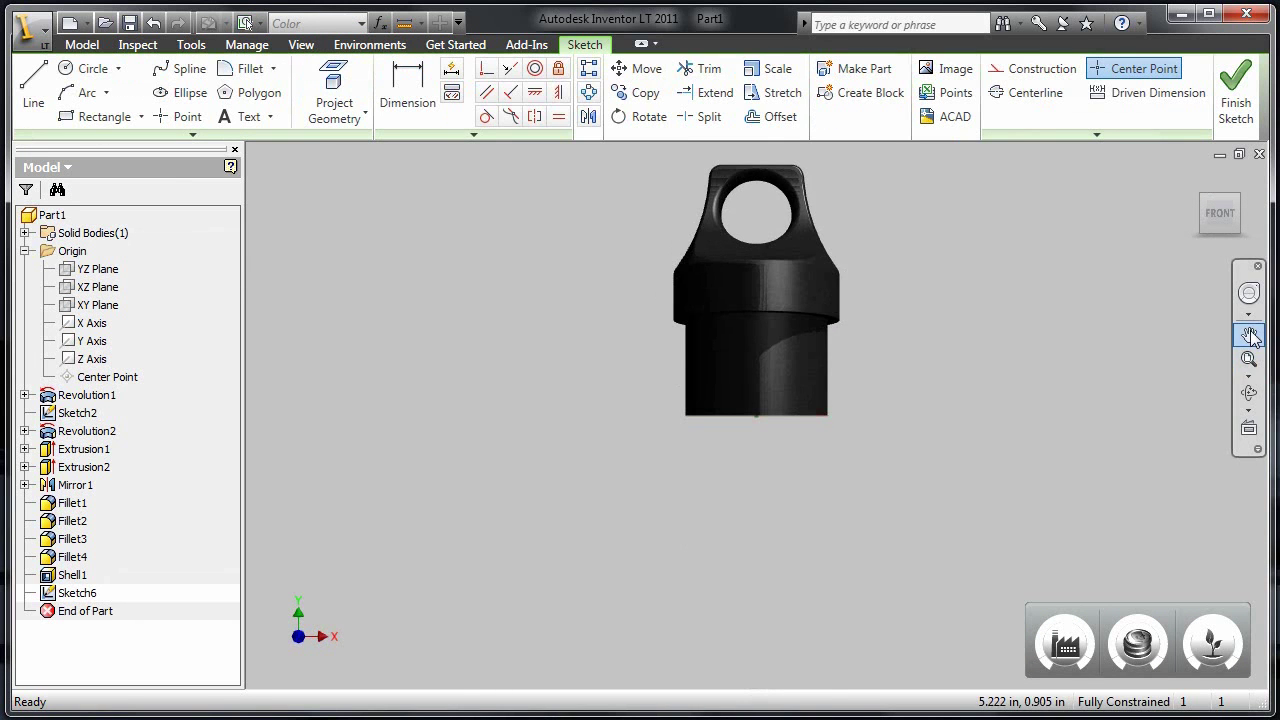
left_click(245, 116)
left_click(838, 465)
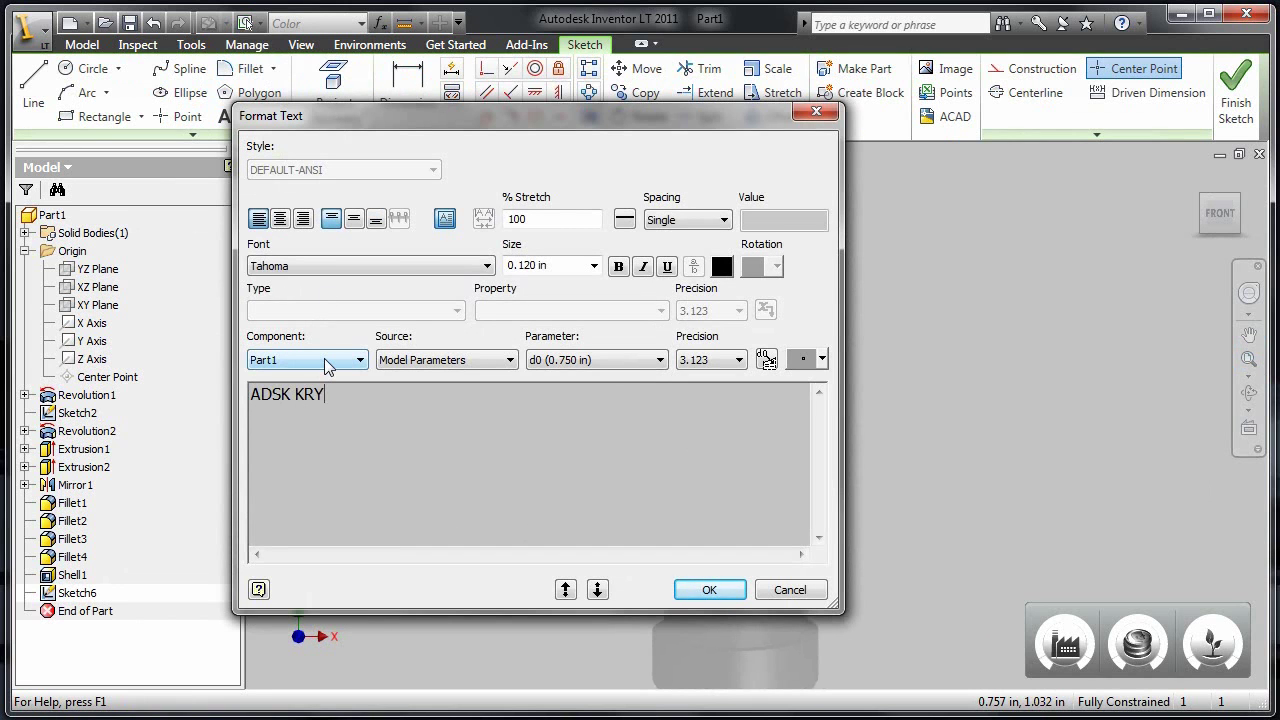
Format the whole sketch text as bold Trebuchet MS, accept it and finish the sketch
key("ctrl+a")
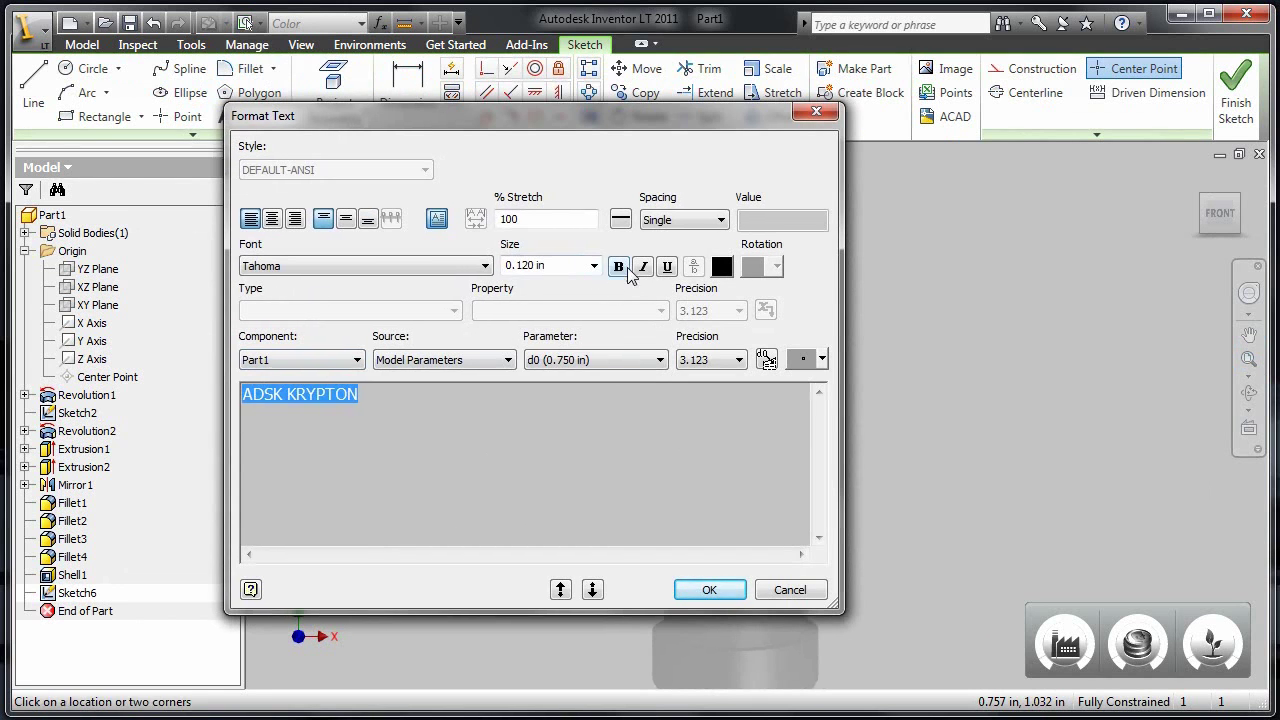
left_click(618, 266)
left_click(484, 266)
left_click(365, 716)
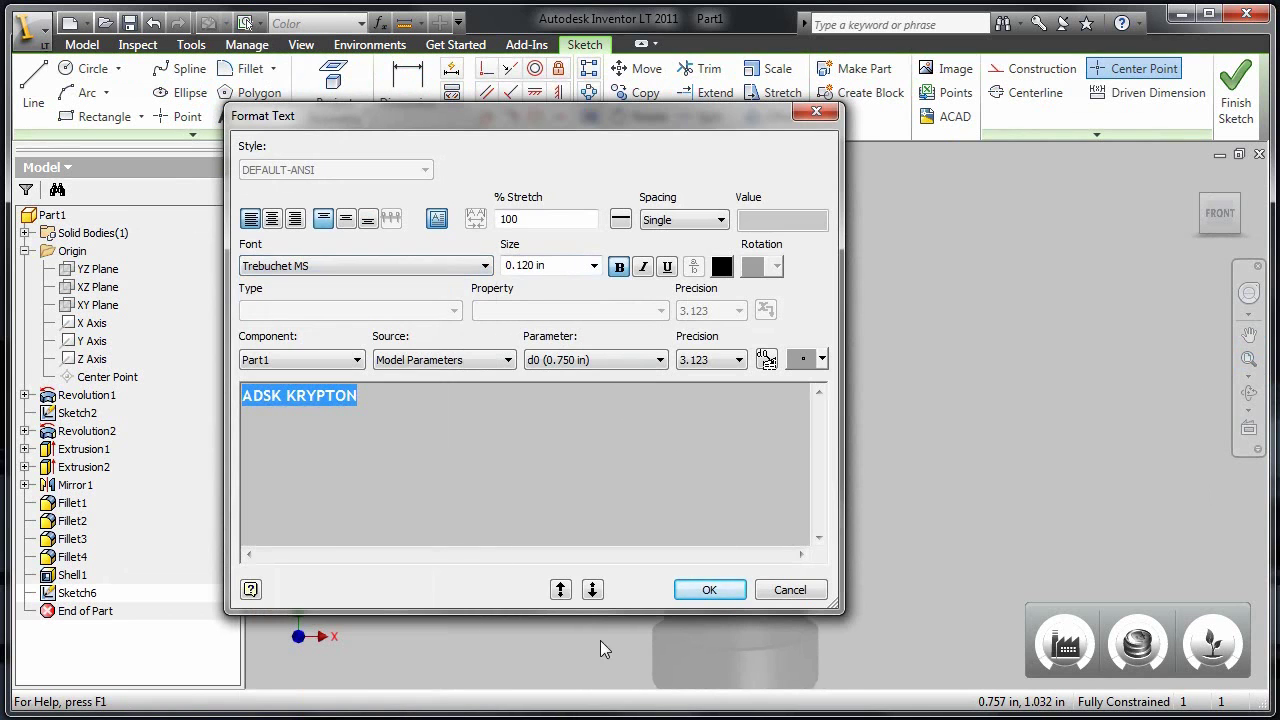
left_click(717, 596)
left_click(1235, 100)
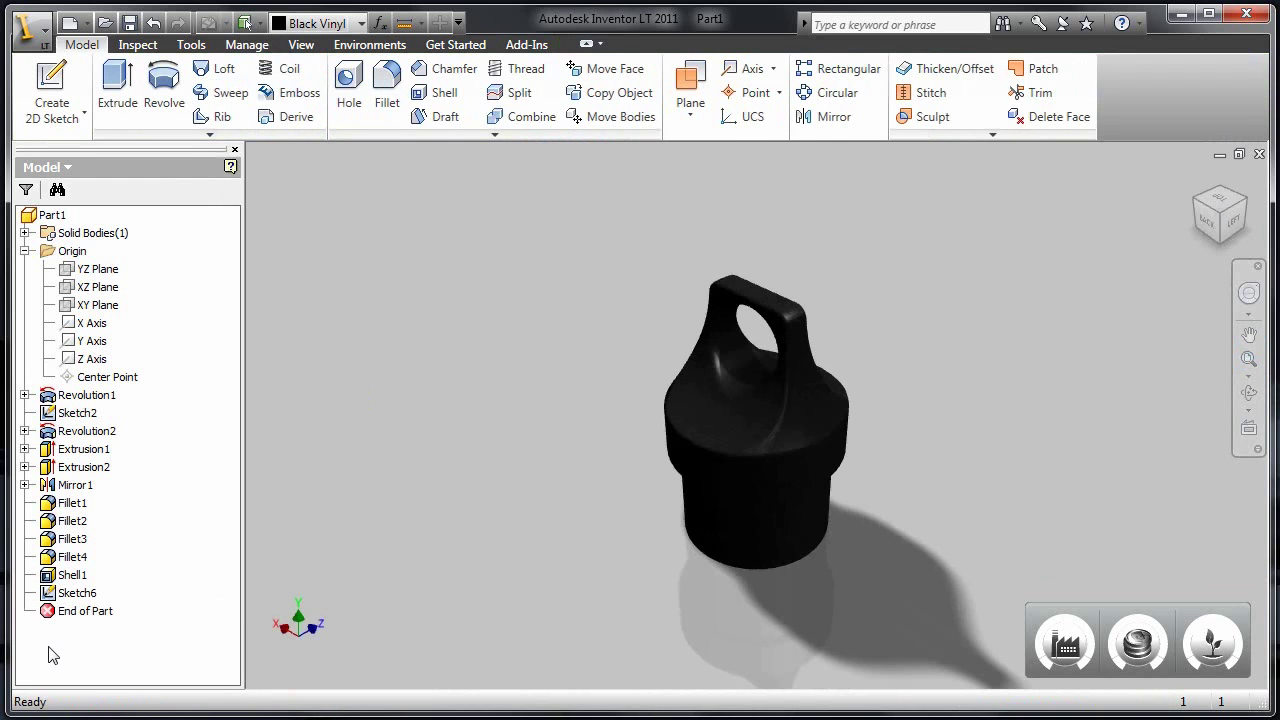
Engrave the text 0.1 in deep into the collar's outer face with Emboss, reversing the direction and wrapping it to the face
left_click(296, 98)
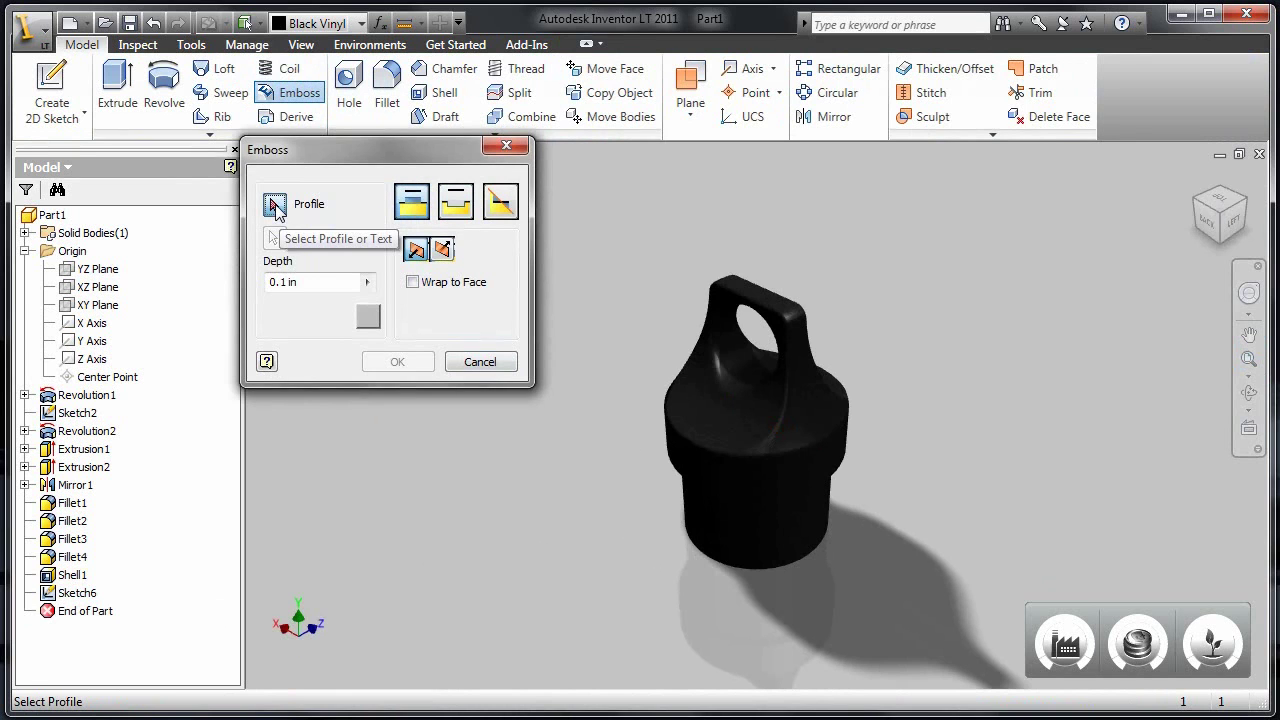
left_click(772, 446)
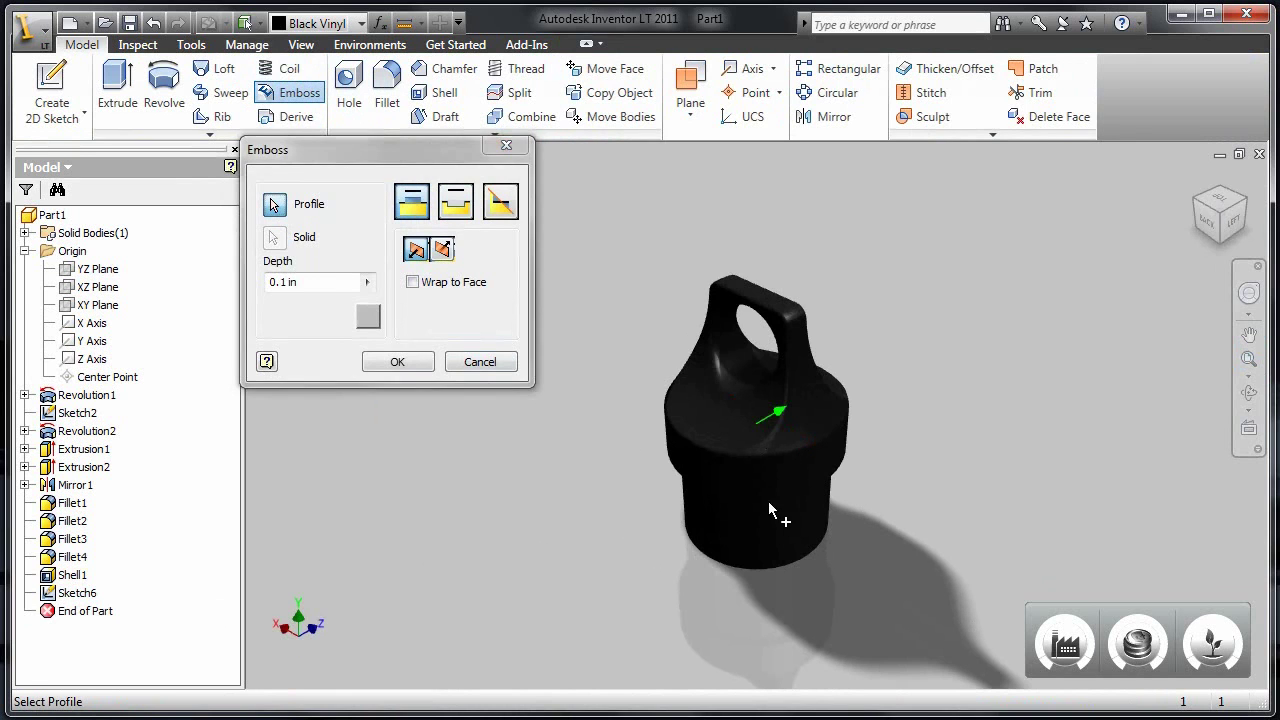
left_click(443, 250)
left_click(412, 282)
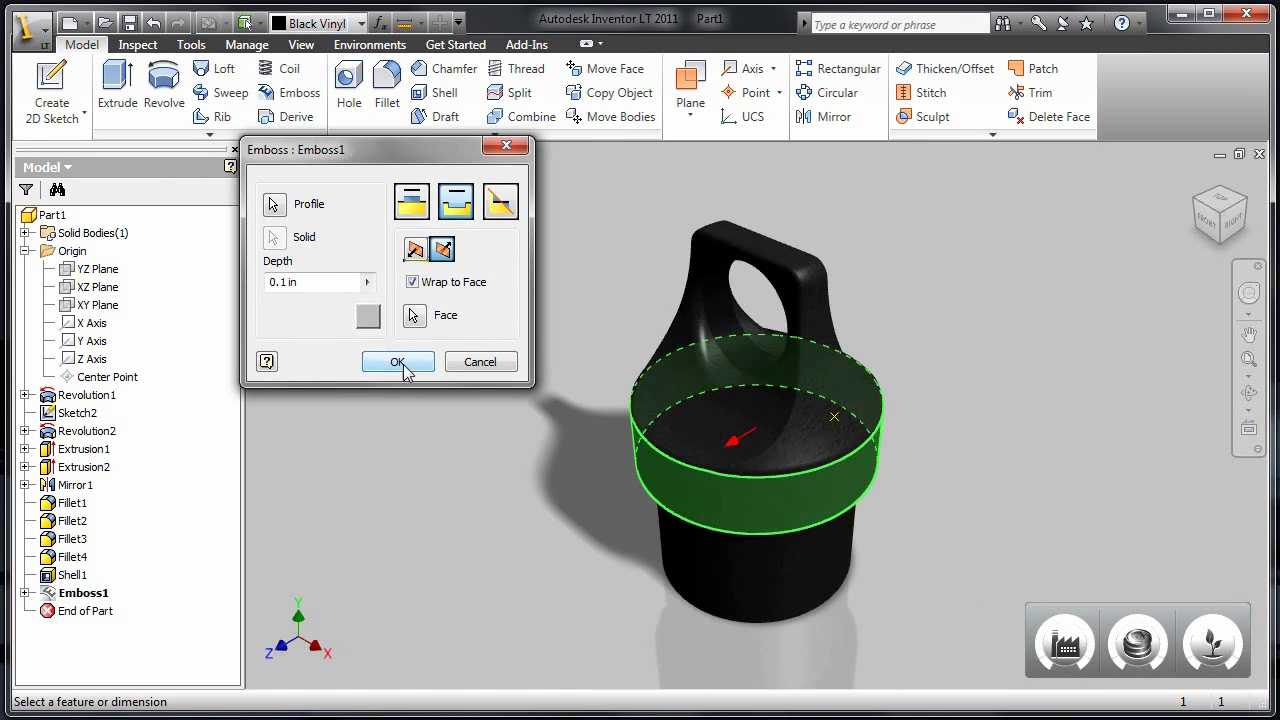
left_click(397, 362)
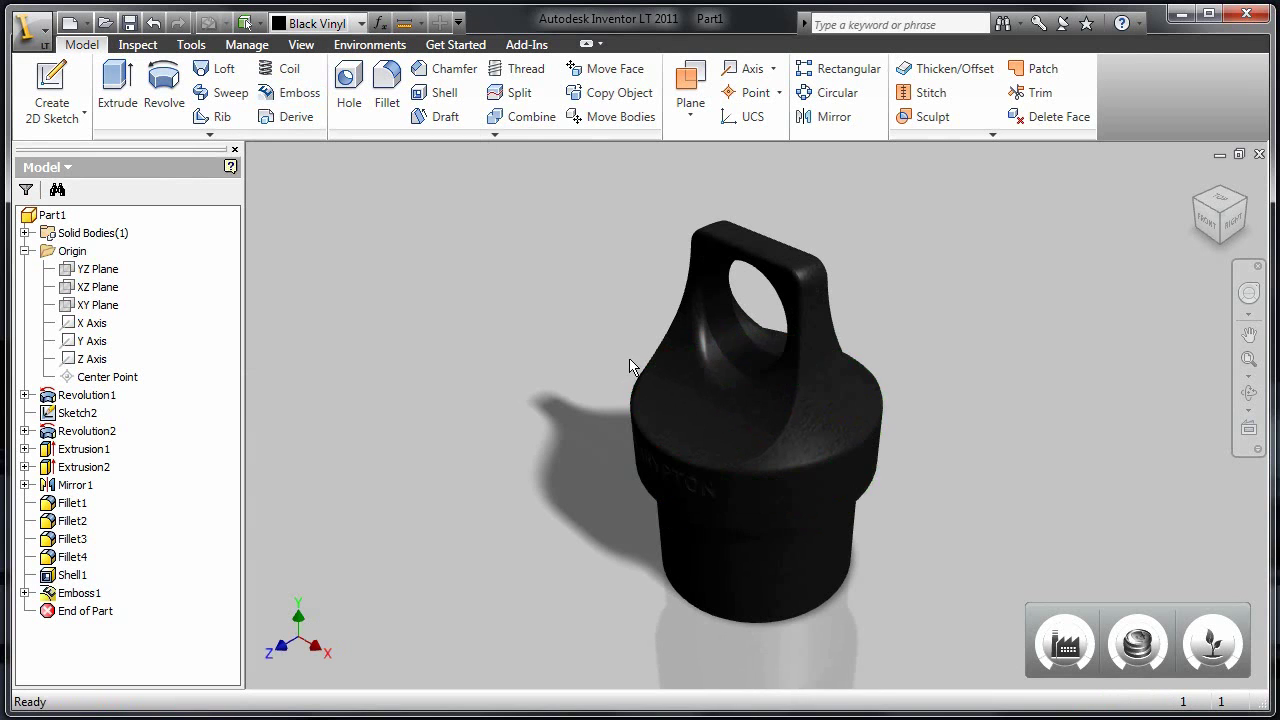
Change the visual style so the part is shaded with its edges displayed and the engraved lettering outlined
scroll(716, 499, "down", 6)
scroll(707, 502, "up", 4)
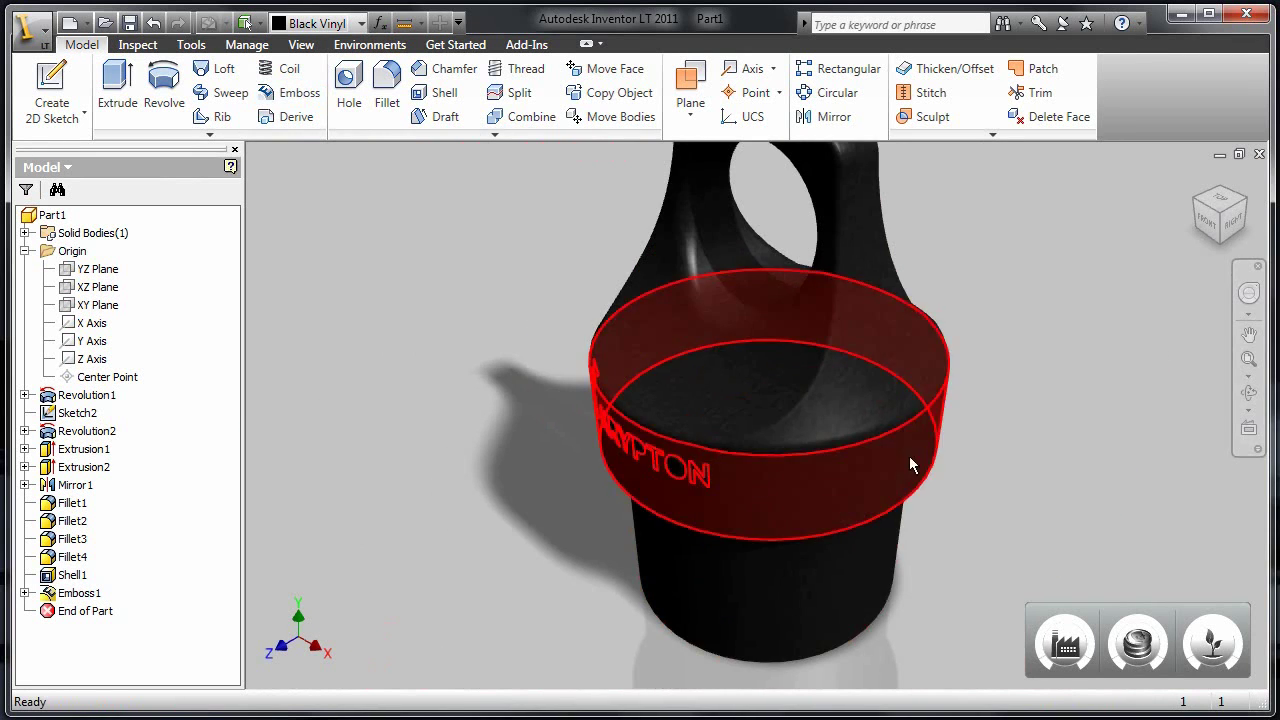
middle_click_drag(738, 520, 737, 434, "shift")
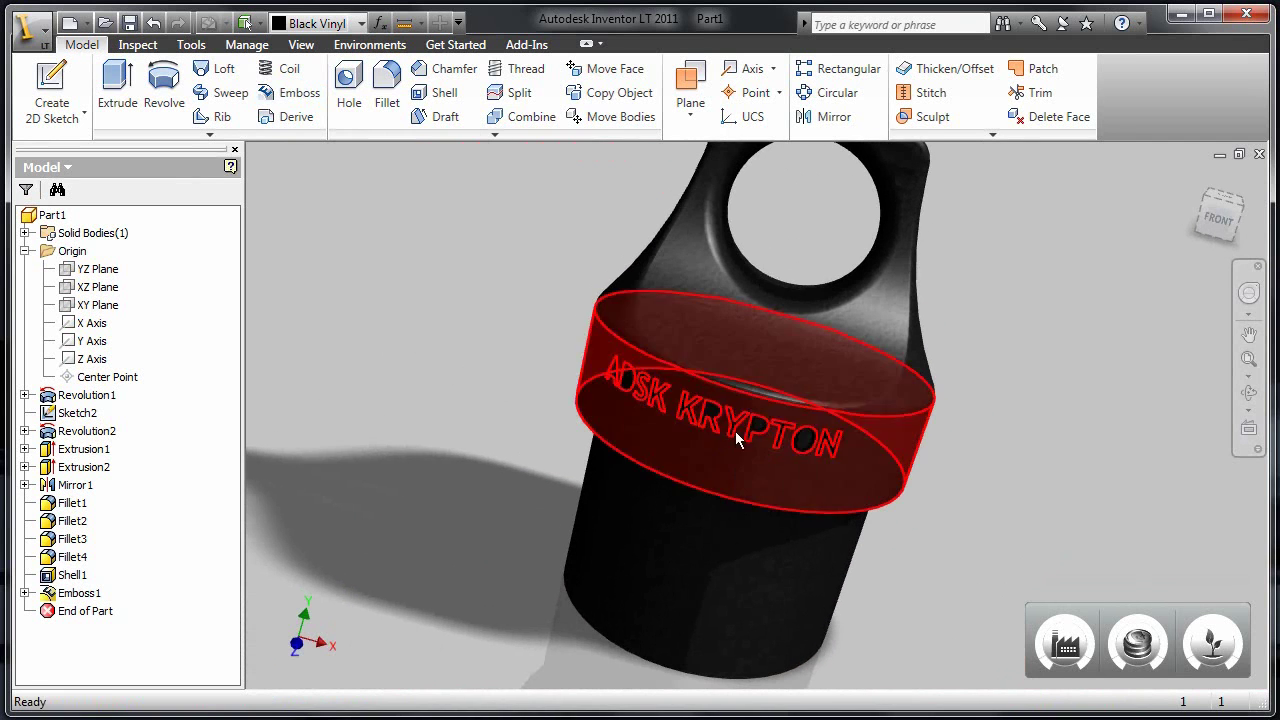
left_click(301, 44)
left_click(240, 100)
left_click(290, 232)
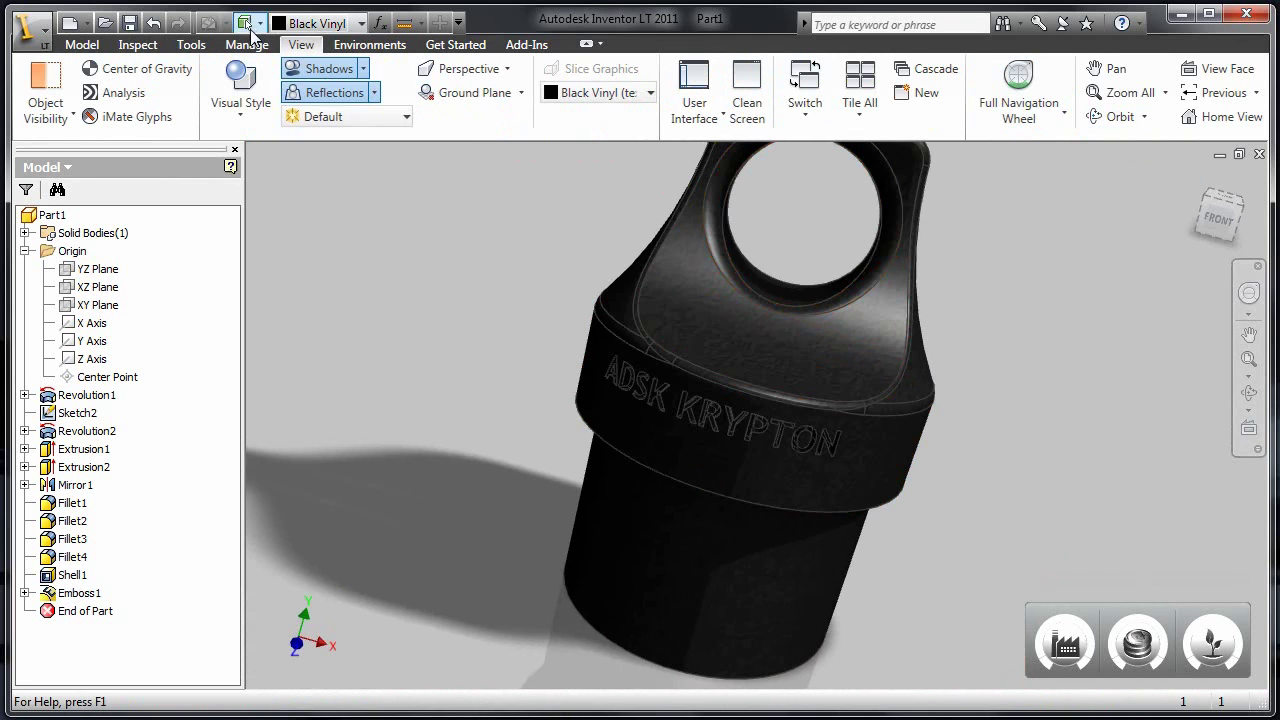
left_click(86, 47)
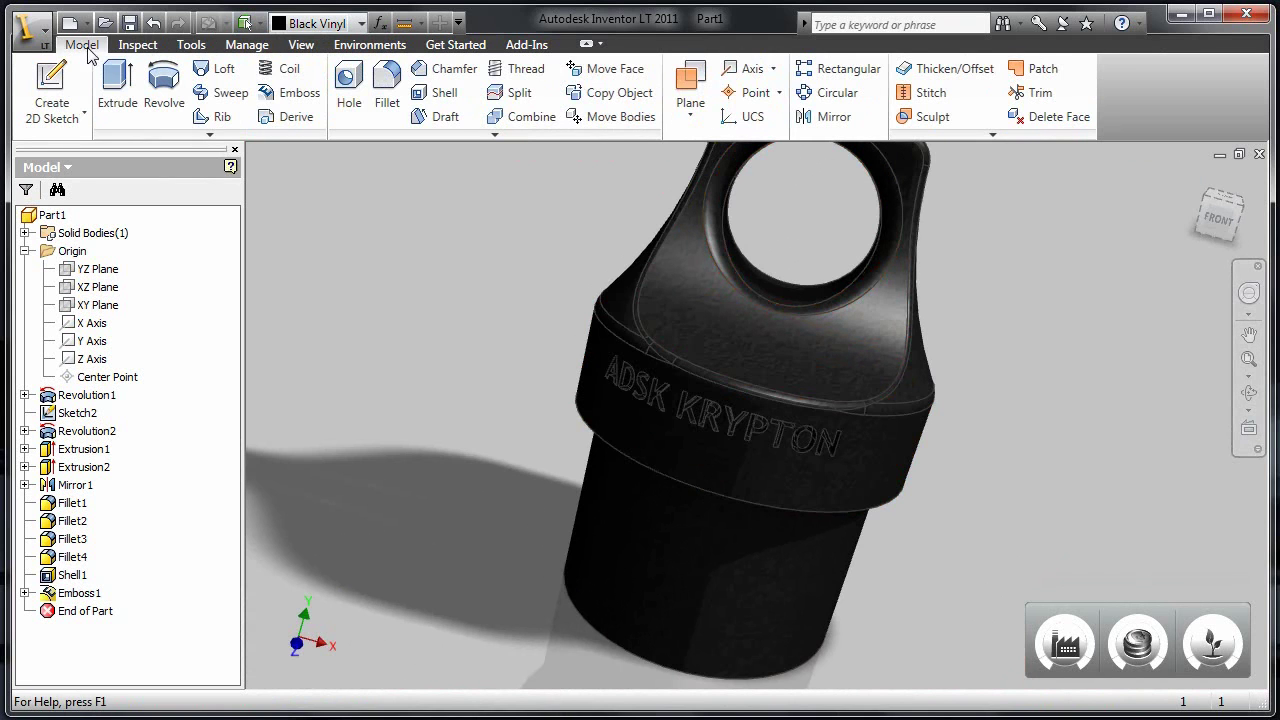
Turn off the non-plastic option in the Moldflow Krypton material selection and assign PET Plastic to the part
left_click(1197, 180)
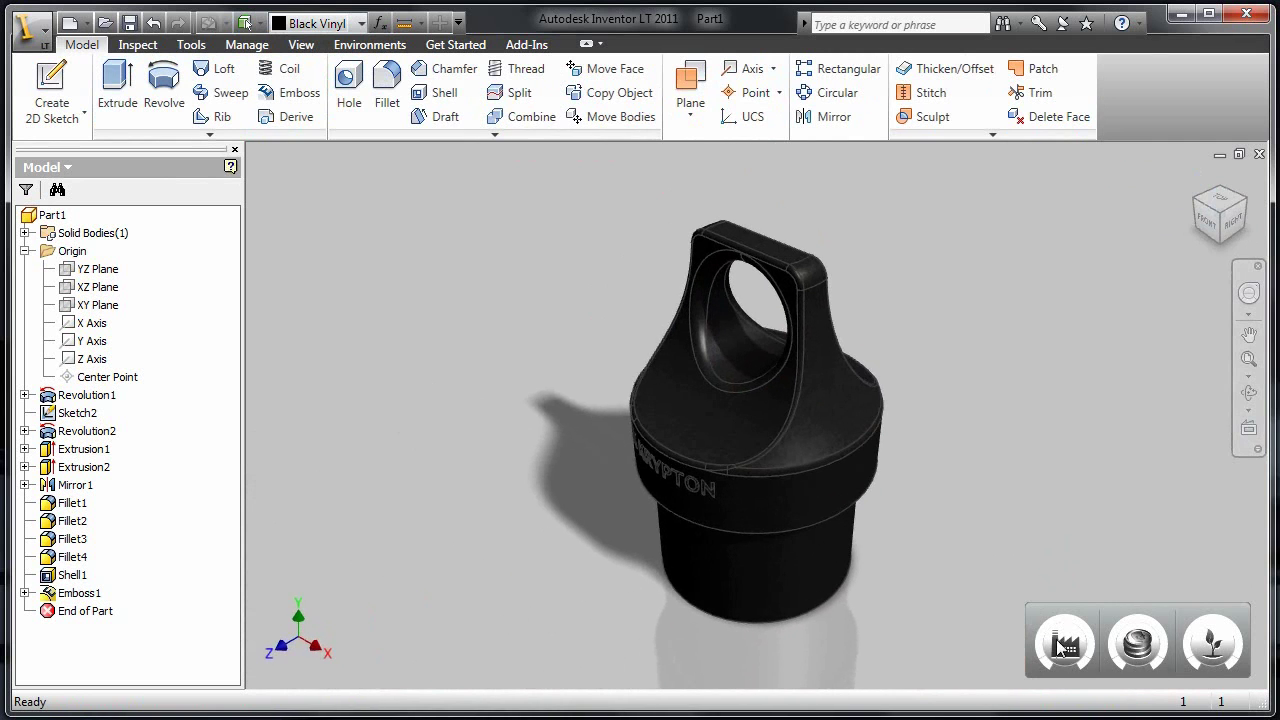
right_click(1056, 641)
left_click(1104, 658)
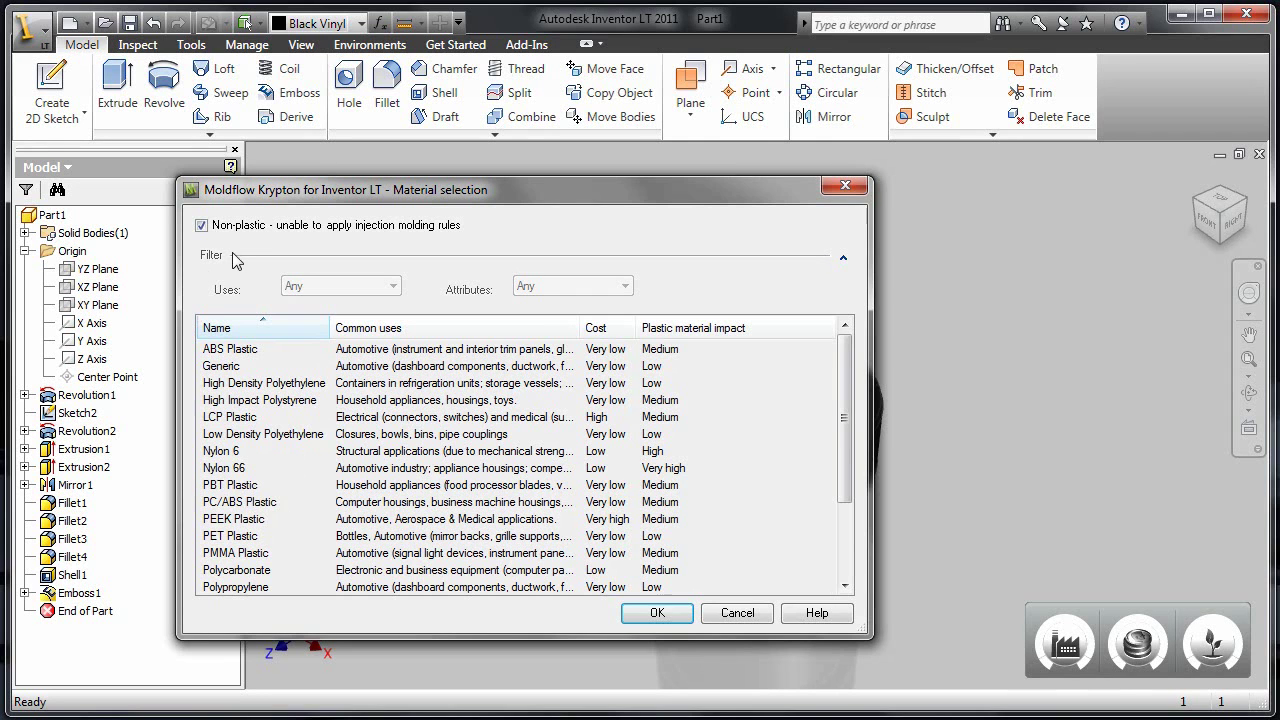
left_click(202, 227)
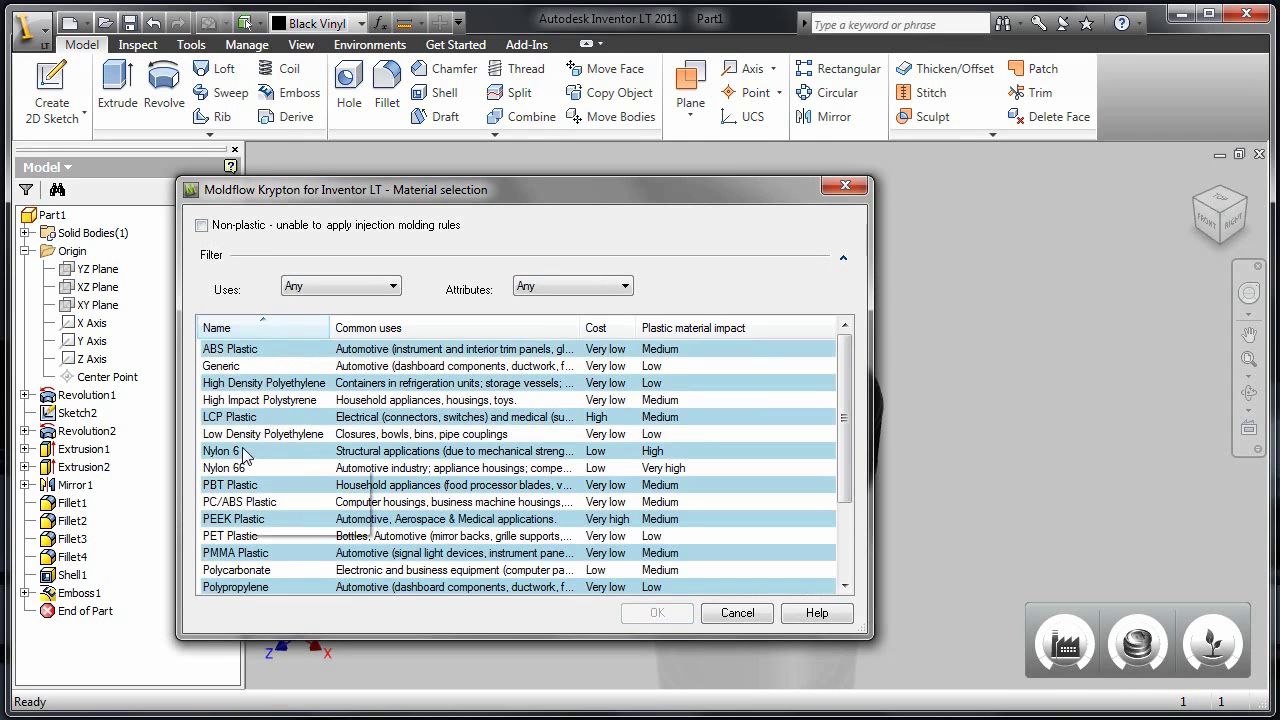
left_click(245, 486)
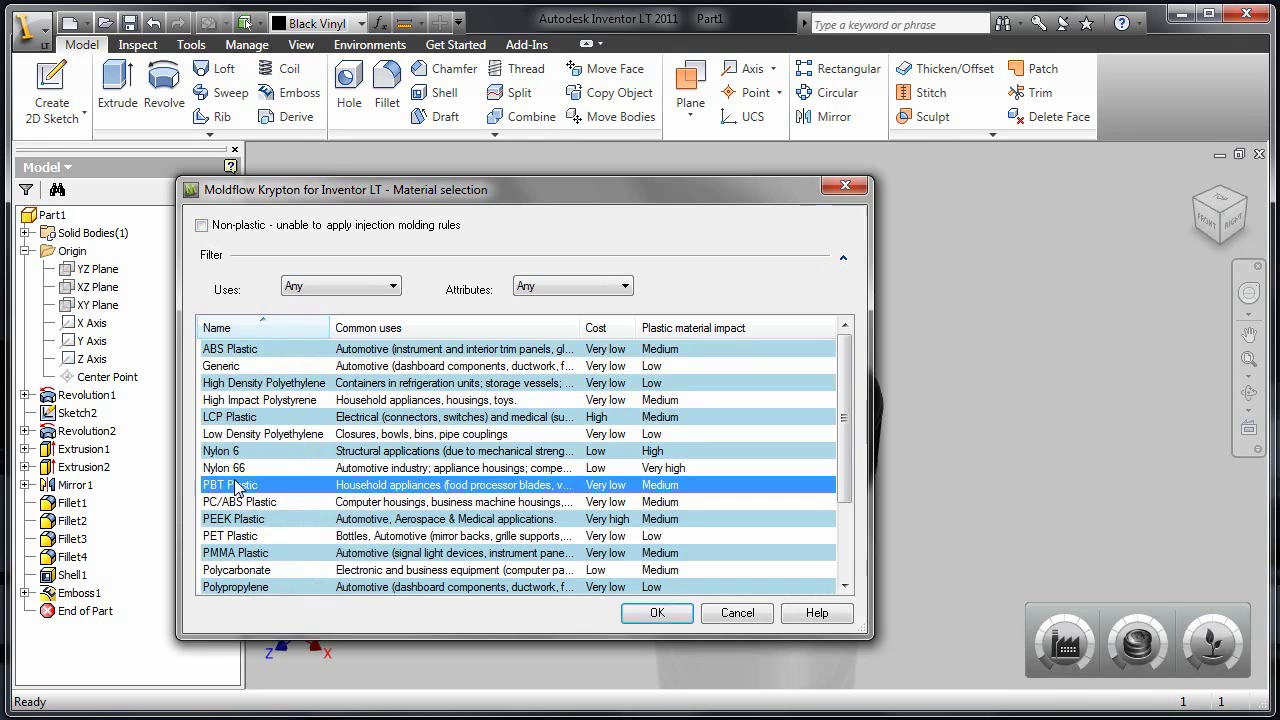
left_click(268, 538)
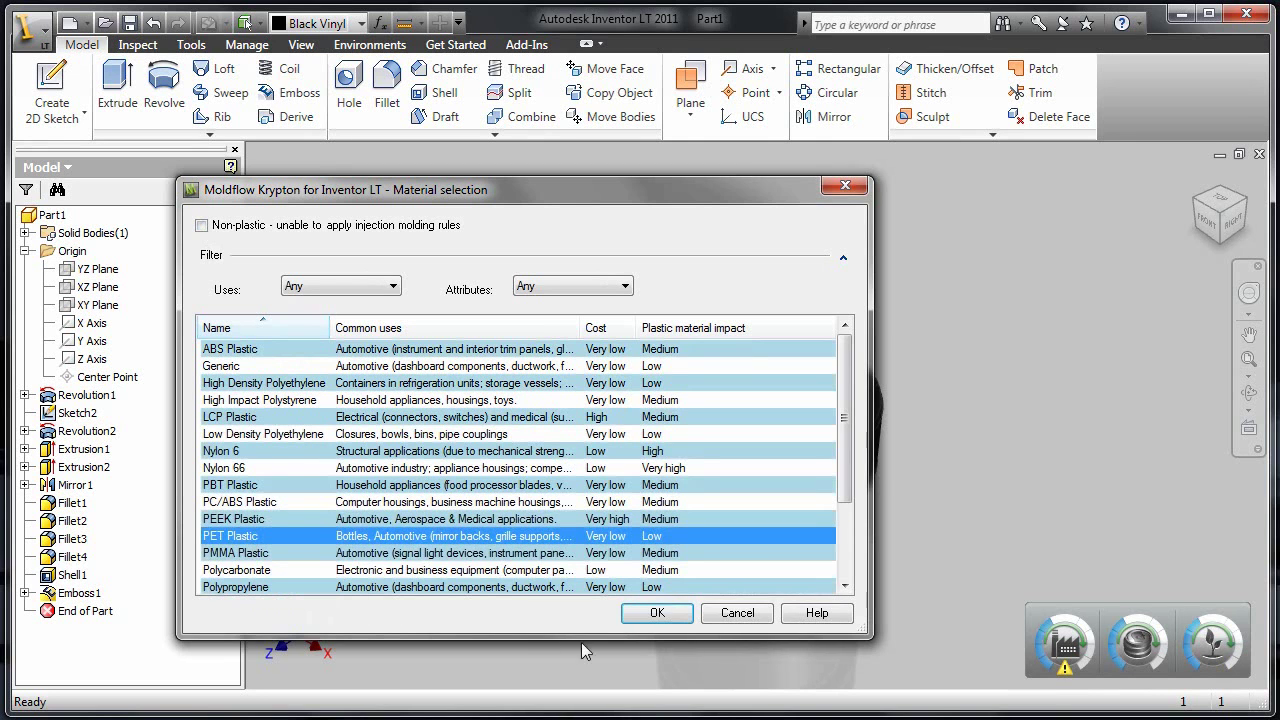
left_click(652, 614)
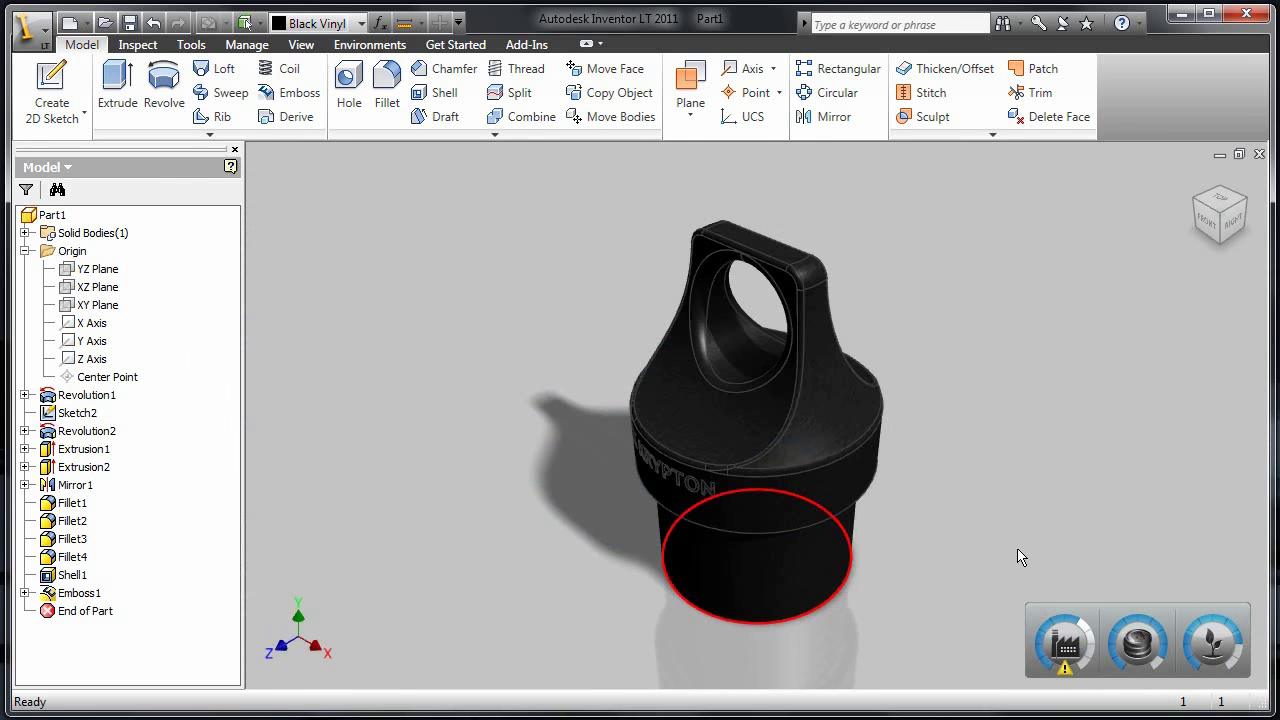
Review the part's manufacturability rules and its undercut and draft angle alerts
middle_click_drag(1020, 557, 1099, 213, "shift")
left_click(1193, 175)
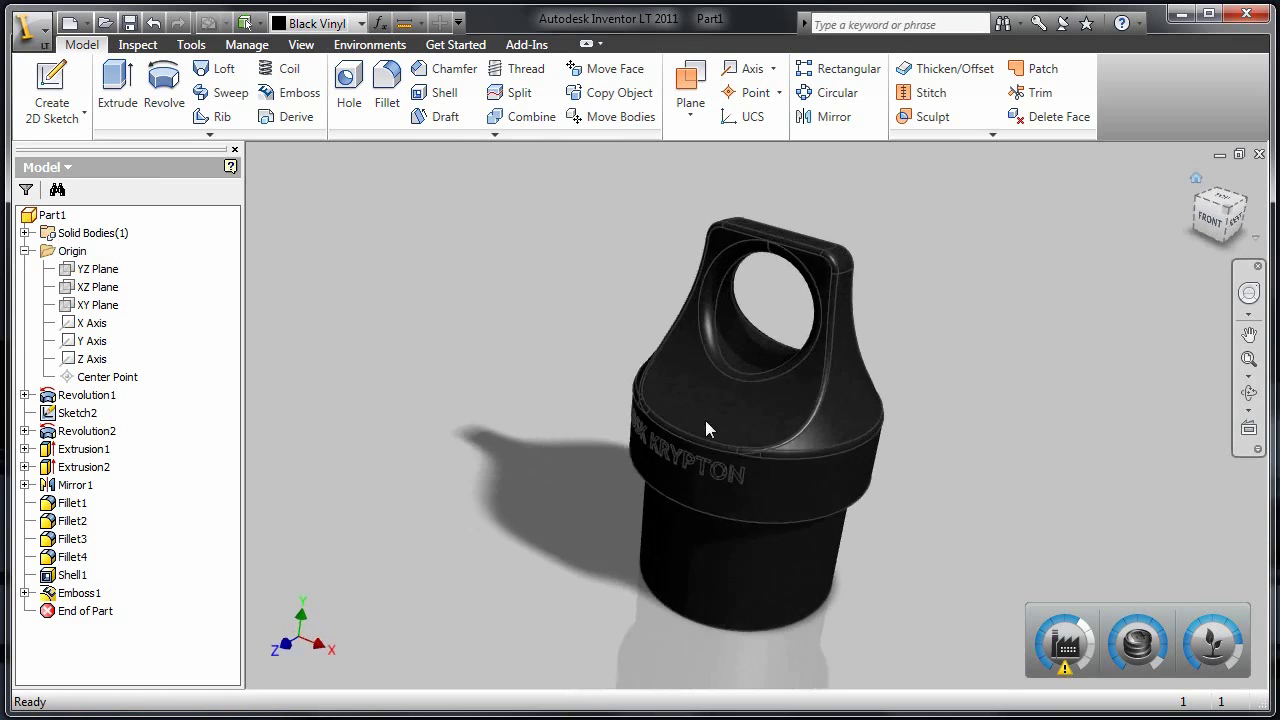
middle_click_drag(731, 440, 866, 402, "shift")
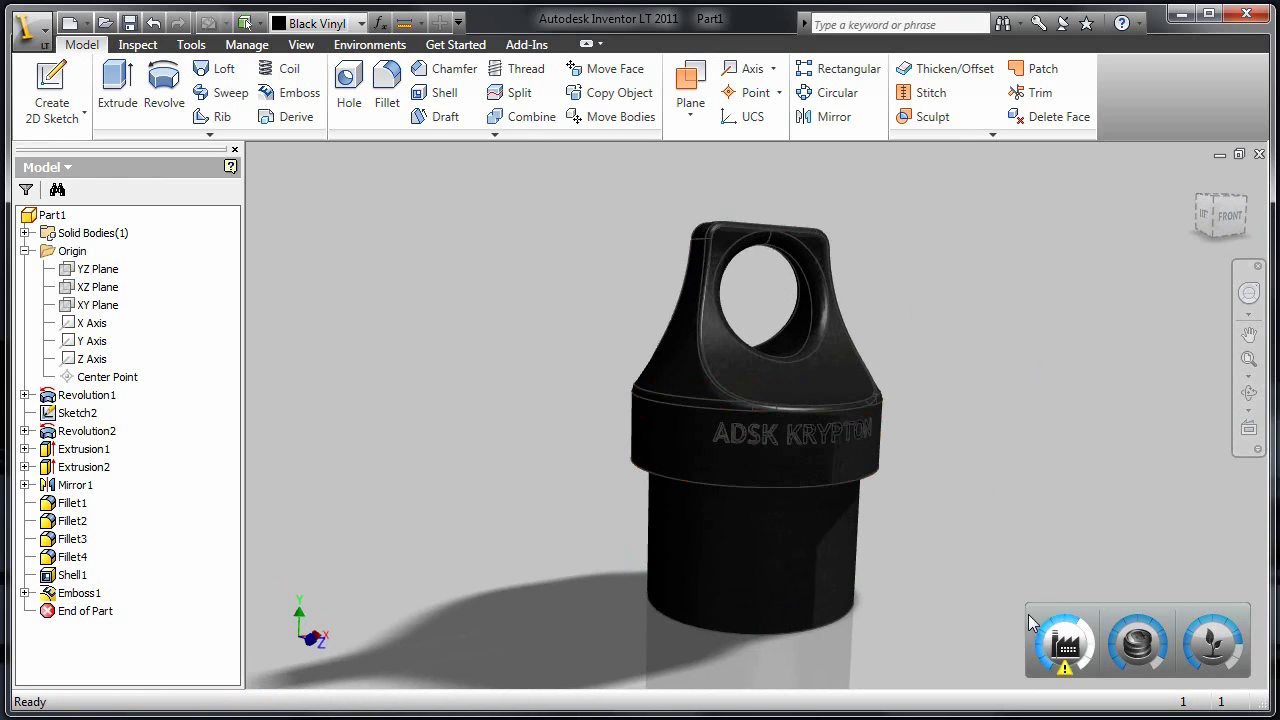
left_click(1066, 648)
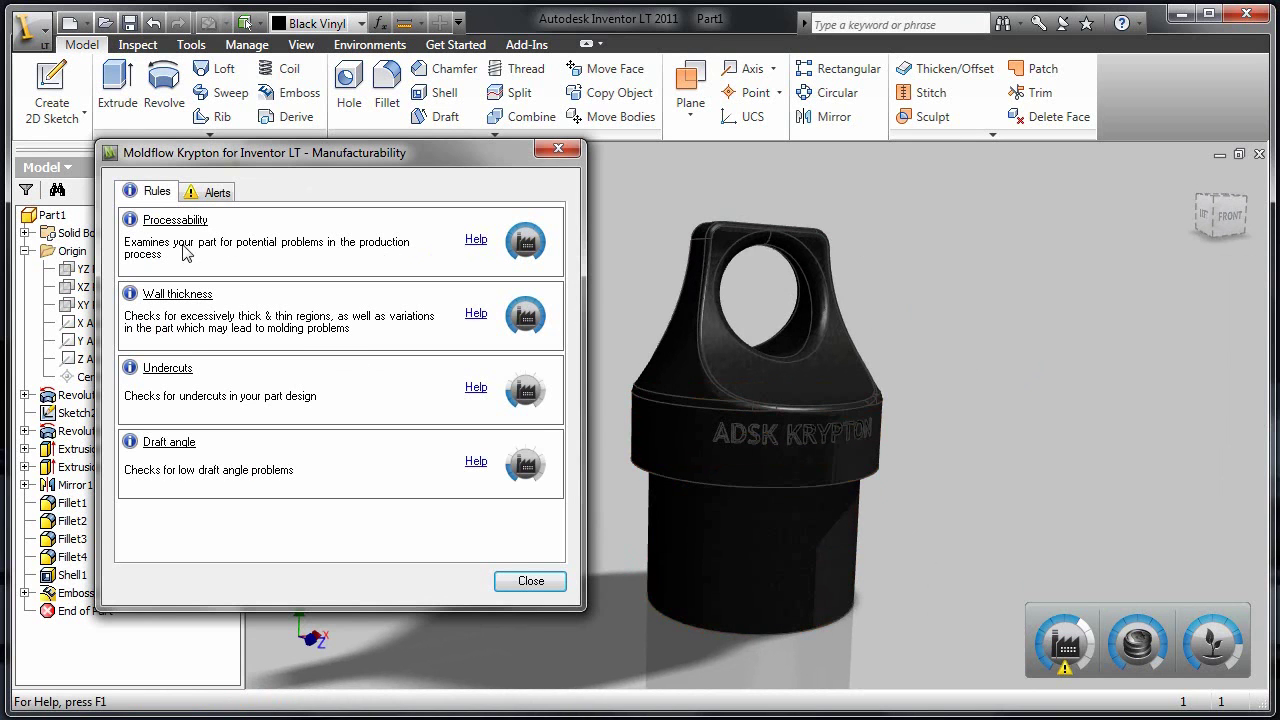
left_click(212, 194)
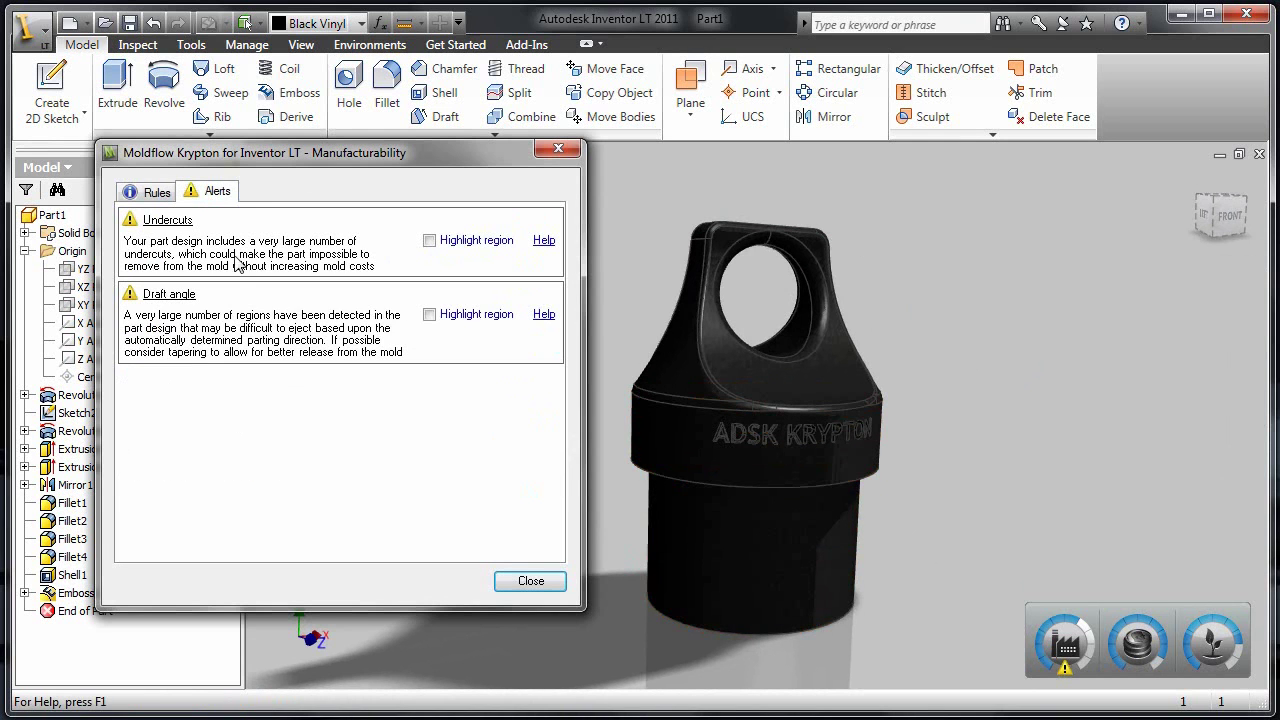
left_click(429, 315)
left_click(557, 585)
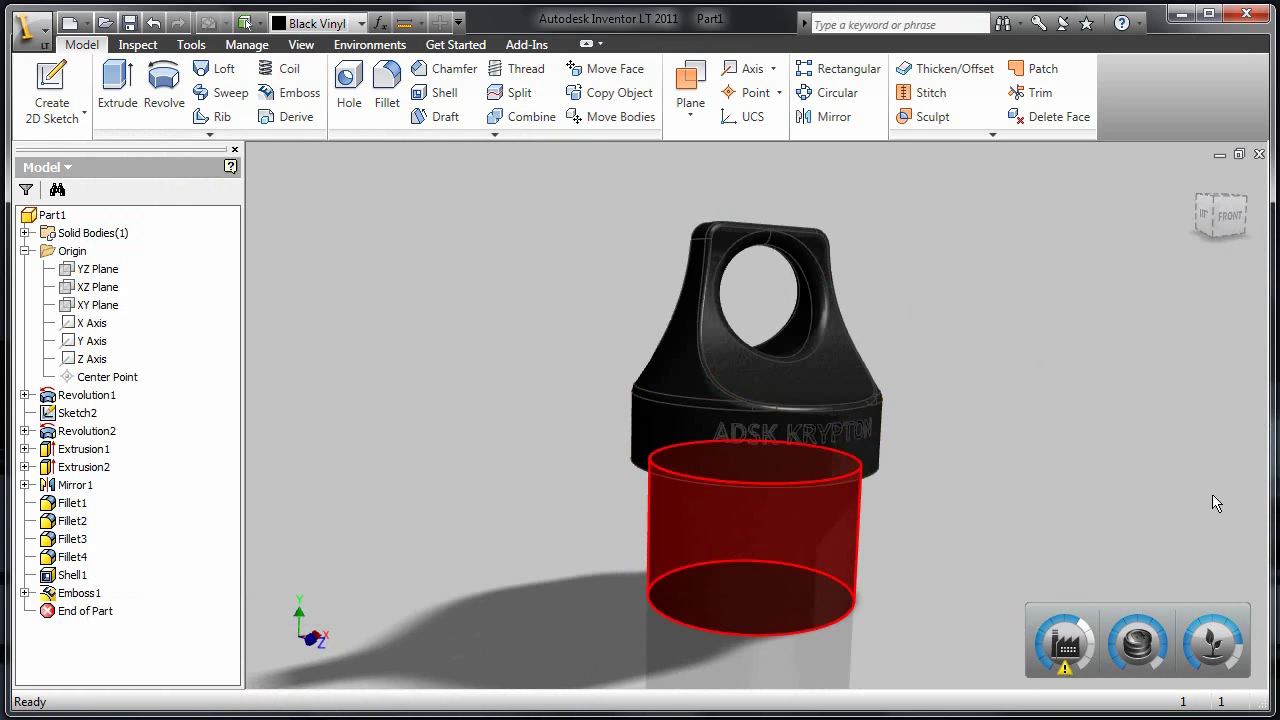
Review the cost efficiency alerts and the rules for mold, material and production cost
left_click(1138, 614)
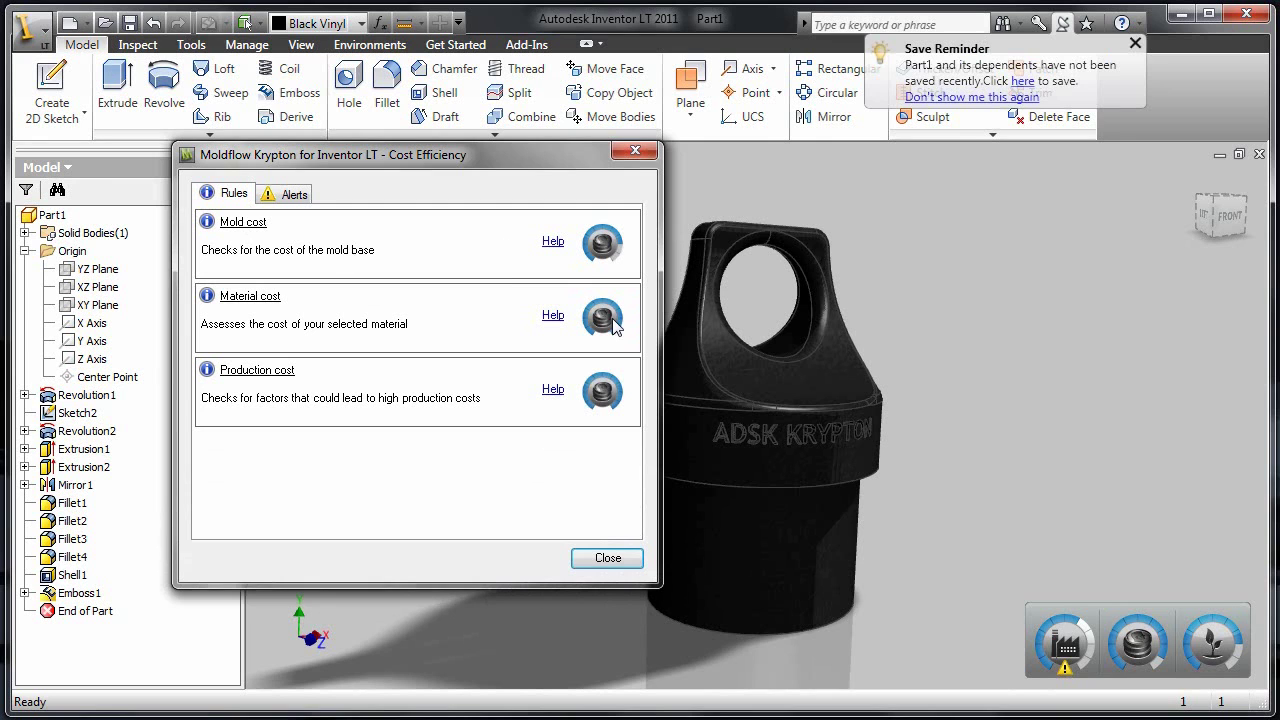
left_click(280, 199)
left_click(233, 193)
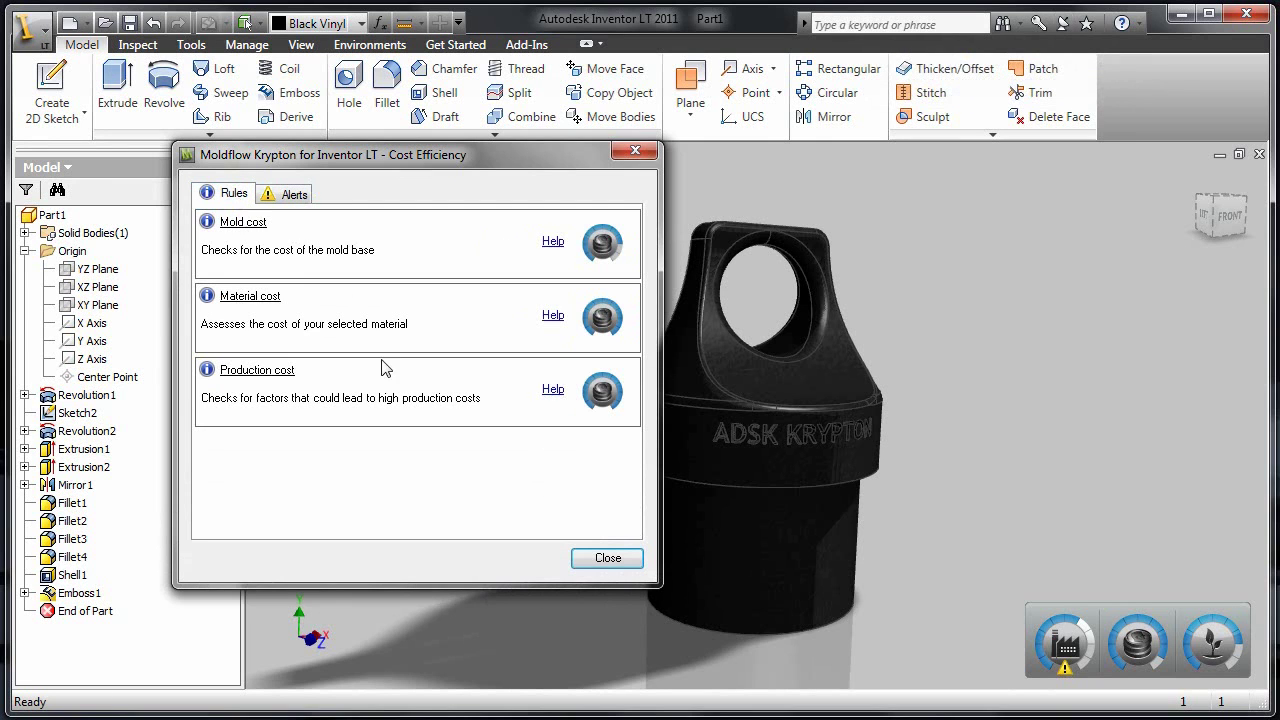
left_click(607, 559)
Review the plastic material impact rules for carbon footprint, embodied energy, recyclability and embodied water
left_click(1213, 640)
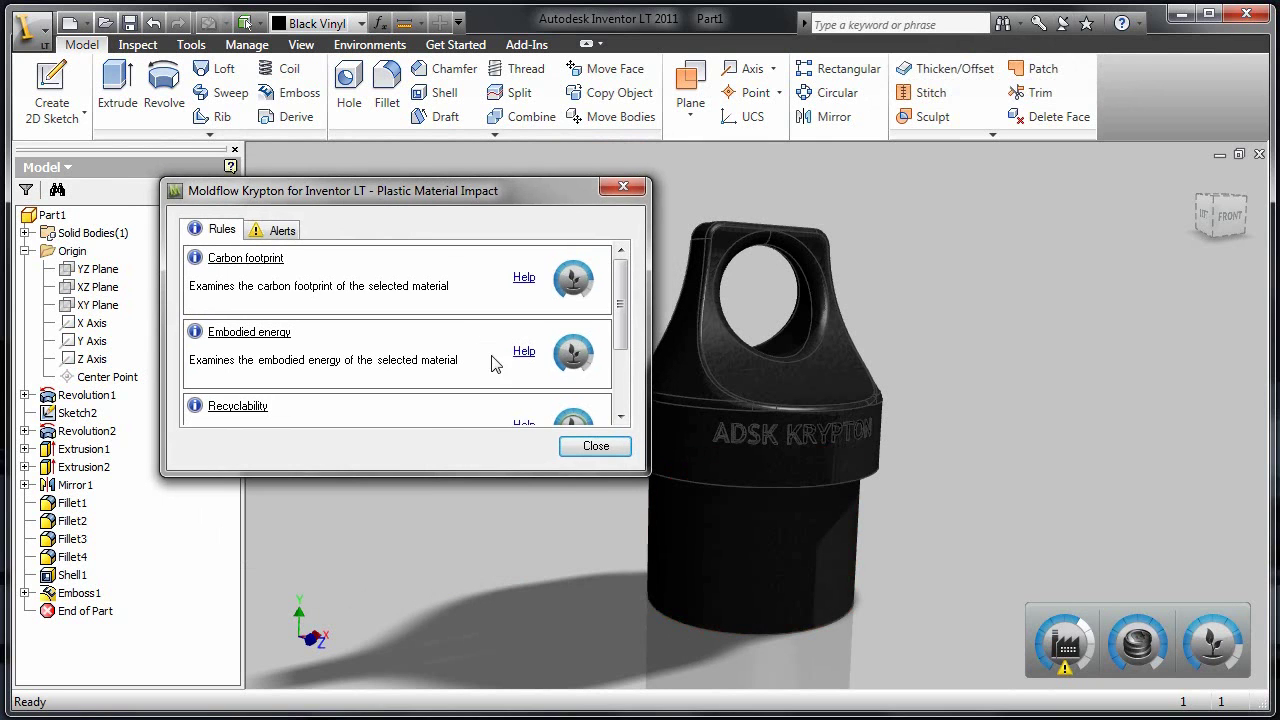
left_click_drag(431, 471, 447, 568)
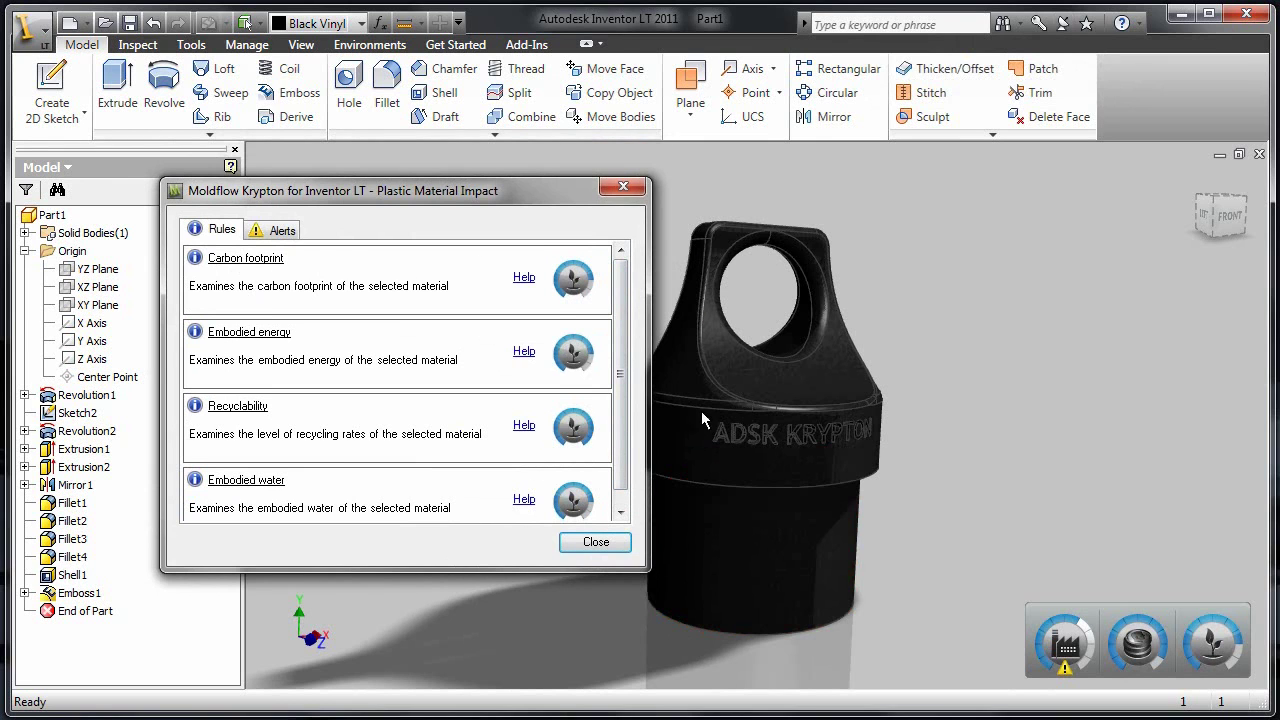
scroll(600, 385, "down", 1)
scroll(620, 357, "up", 1)
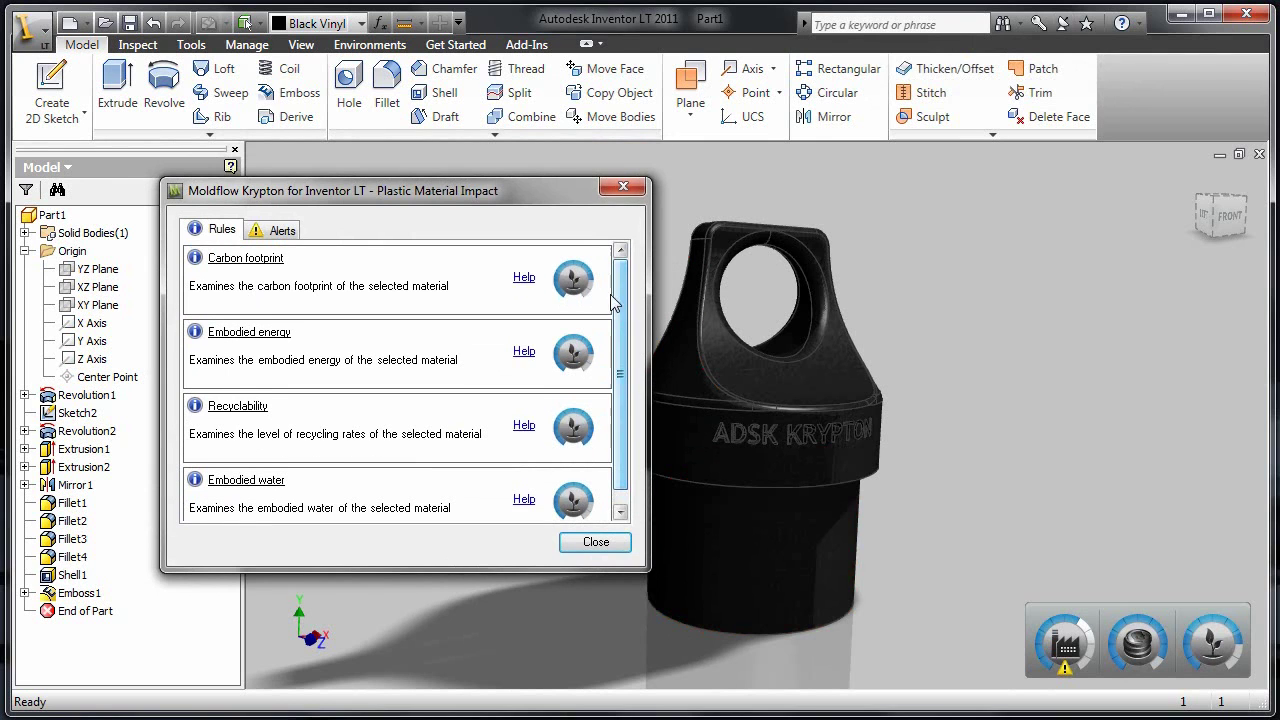
left_click(620, 548)
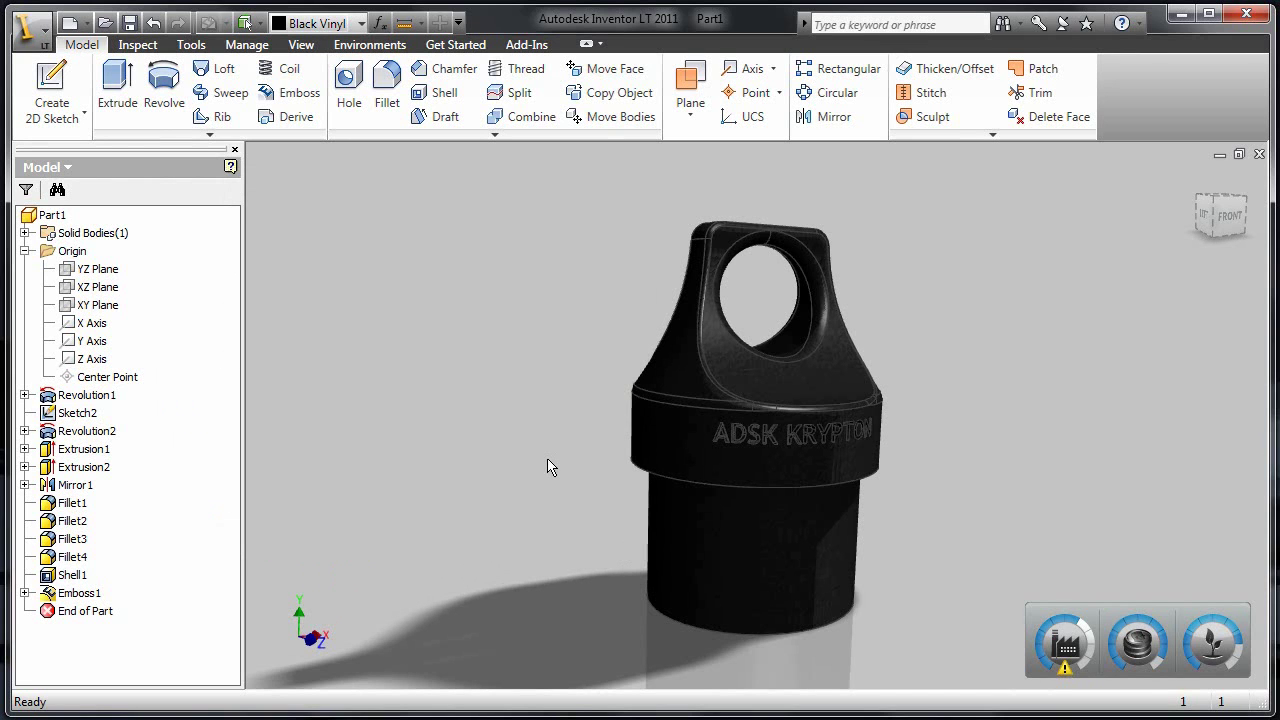